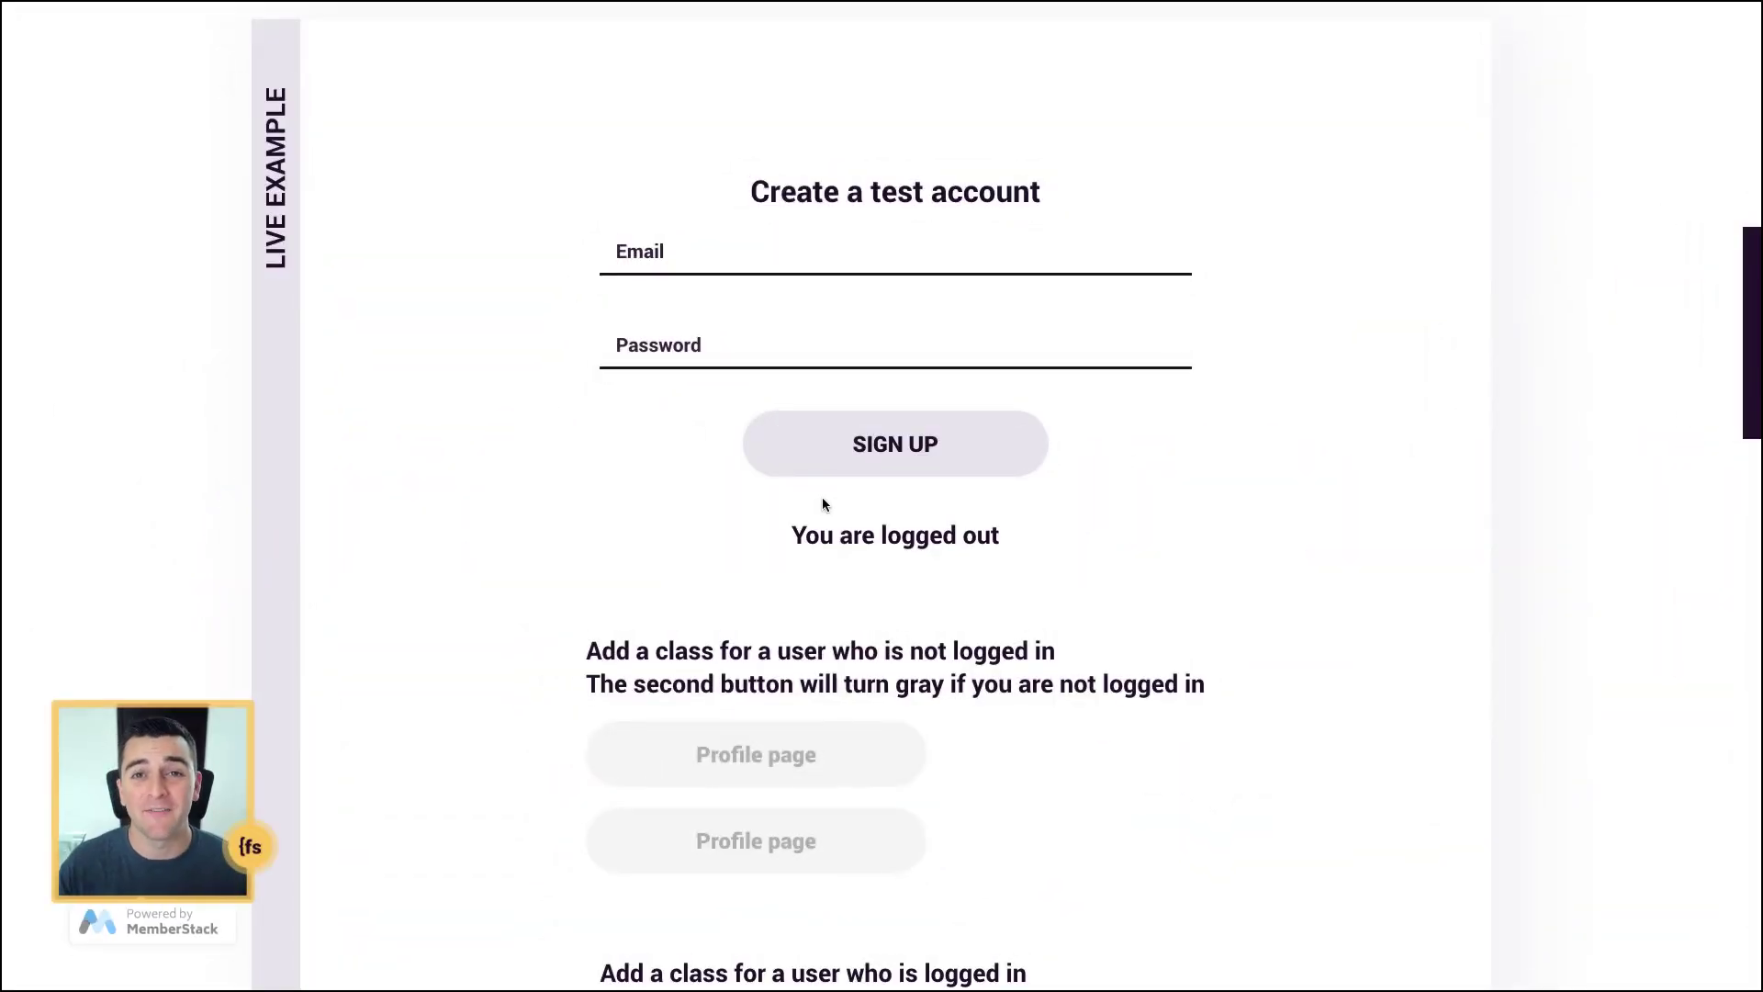
Step: Review the 'You are logged out' message and try the Profile page link while logged out
{"action": "scroll", "coordinate": [823, 498], "scroll_direction": "down", "scroll_amount": 4}
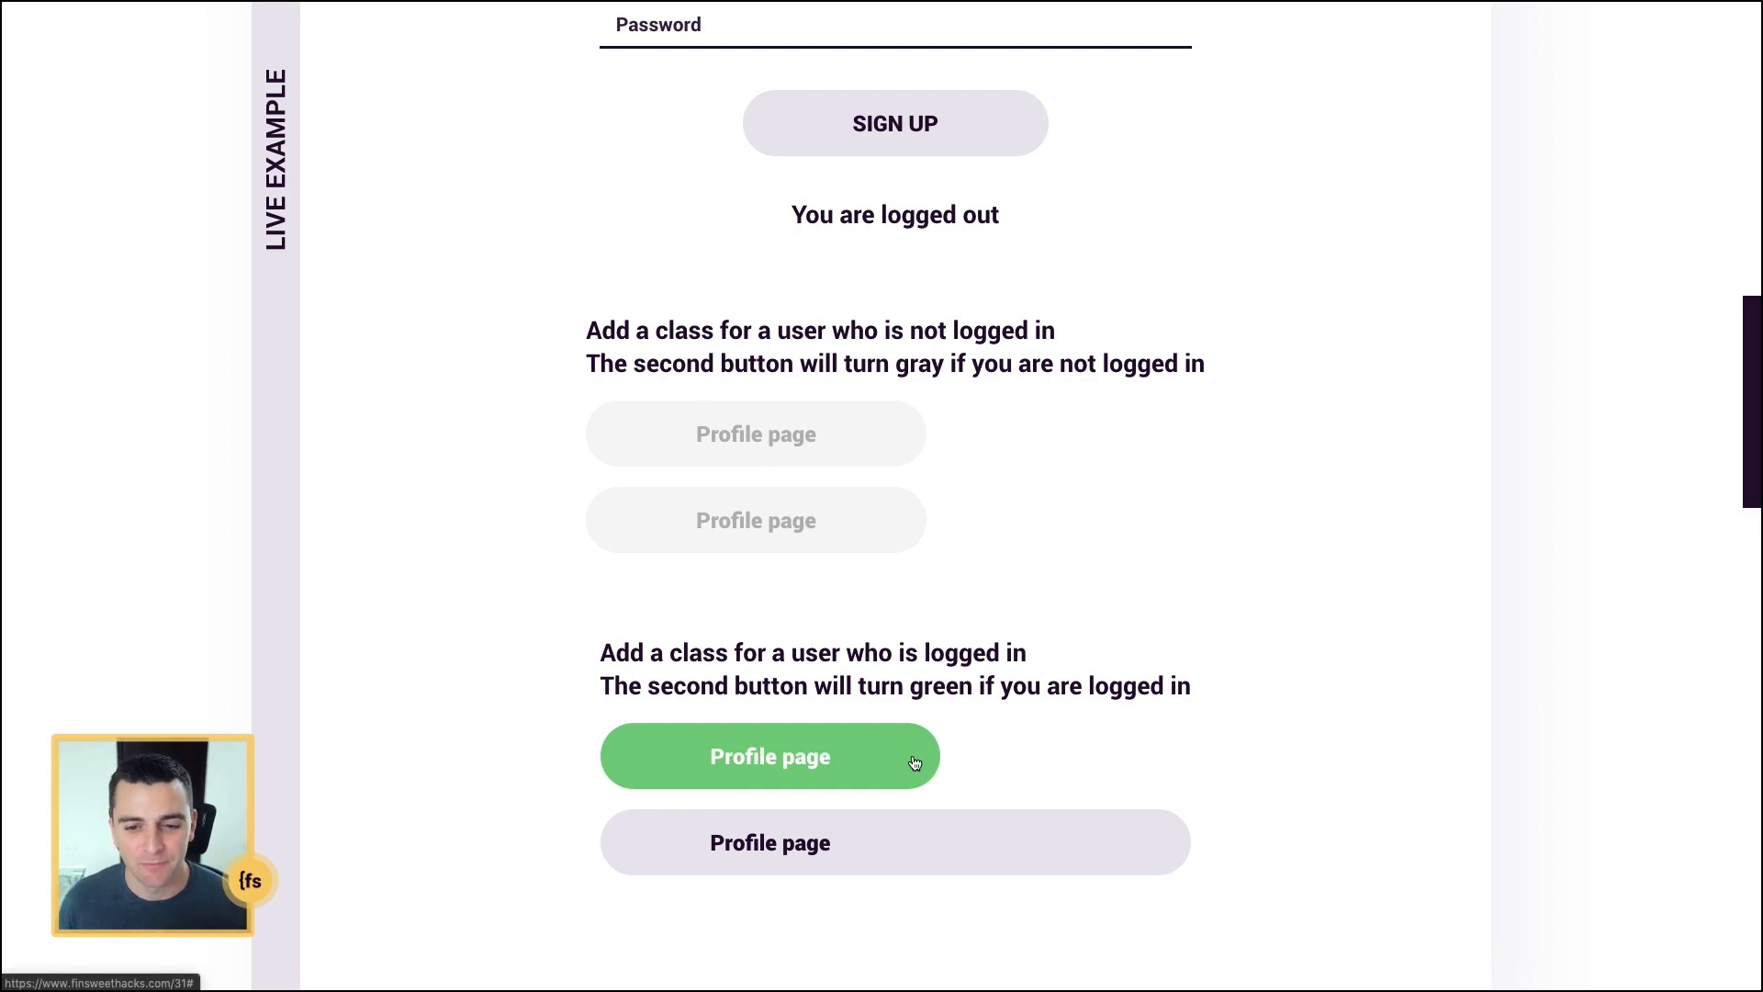
{"action": "scroll", "coordinate": [913, 762], "scroll_direction": "up", "scroll_amount": 4}
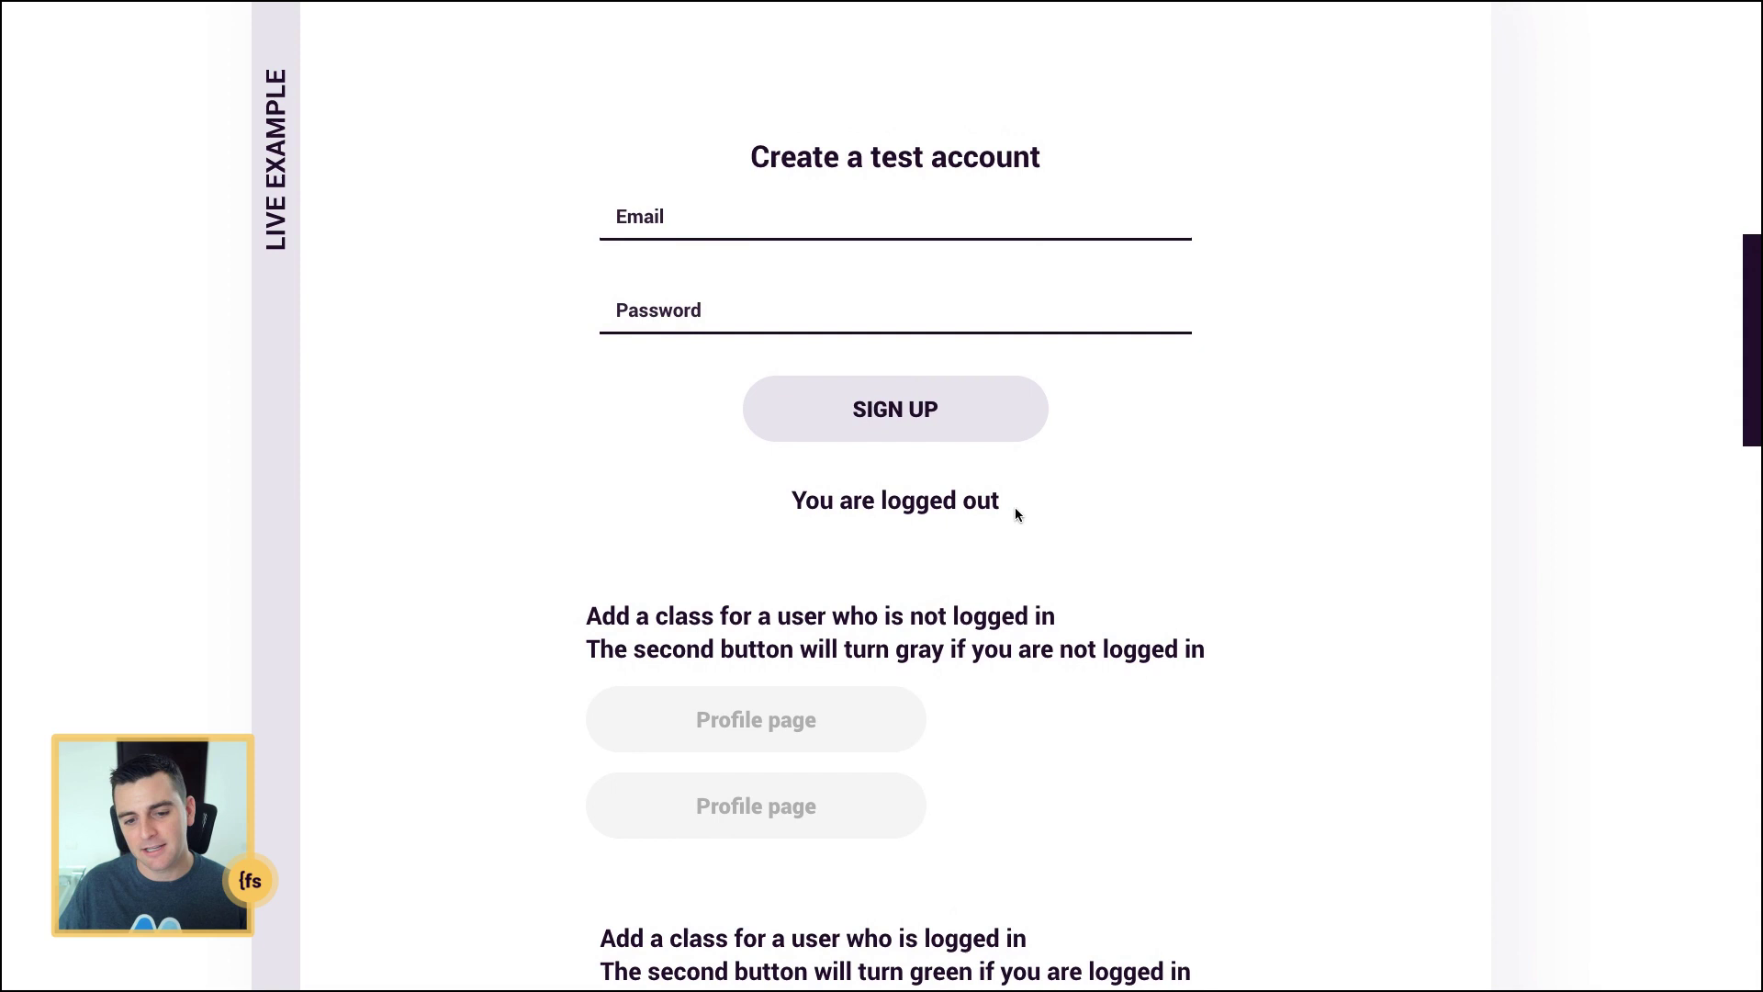
{"action": "left_click_drag", "start_coordinate": [1016, 505], "coordinate": [782, 507]}
{"action": "left_click", "coordinate": [773, 508]}
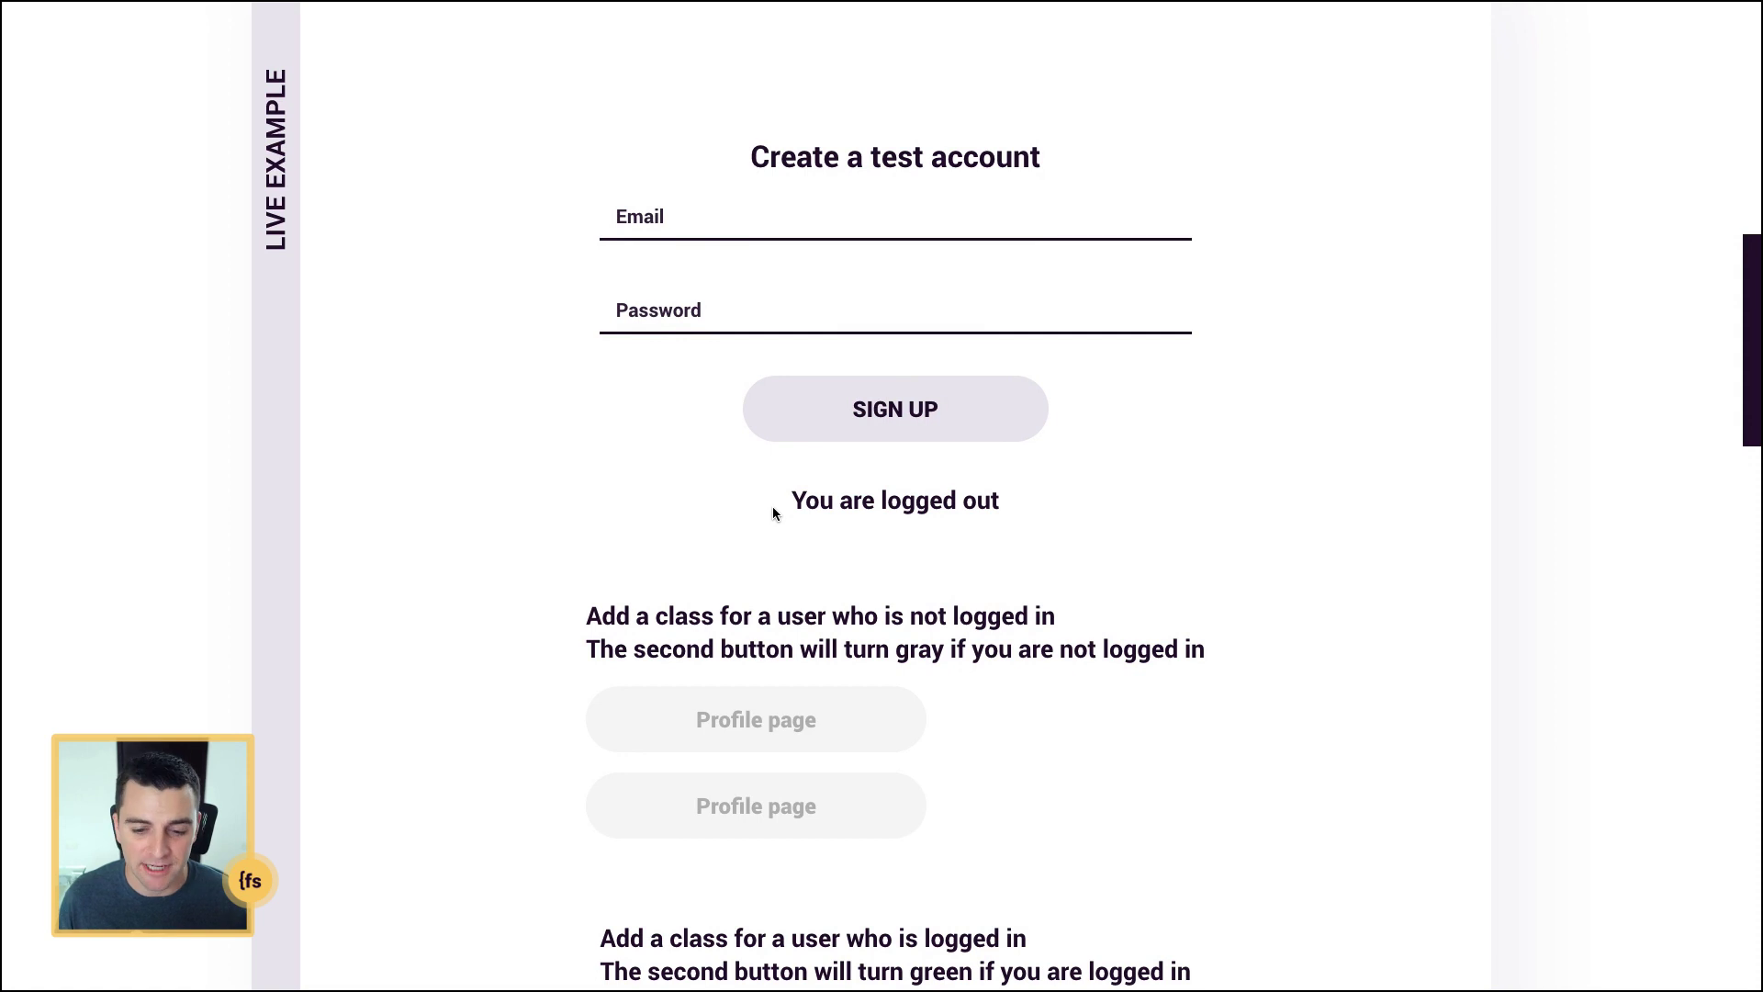
{"action": "scroll", "coordinate": [773, 513], "scroll_direction": "down", "scroll_amount": 2}
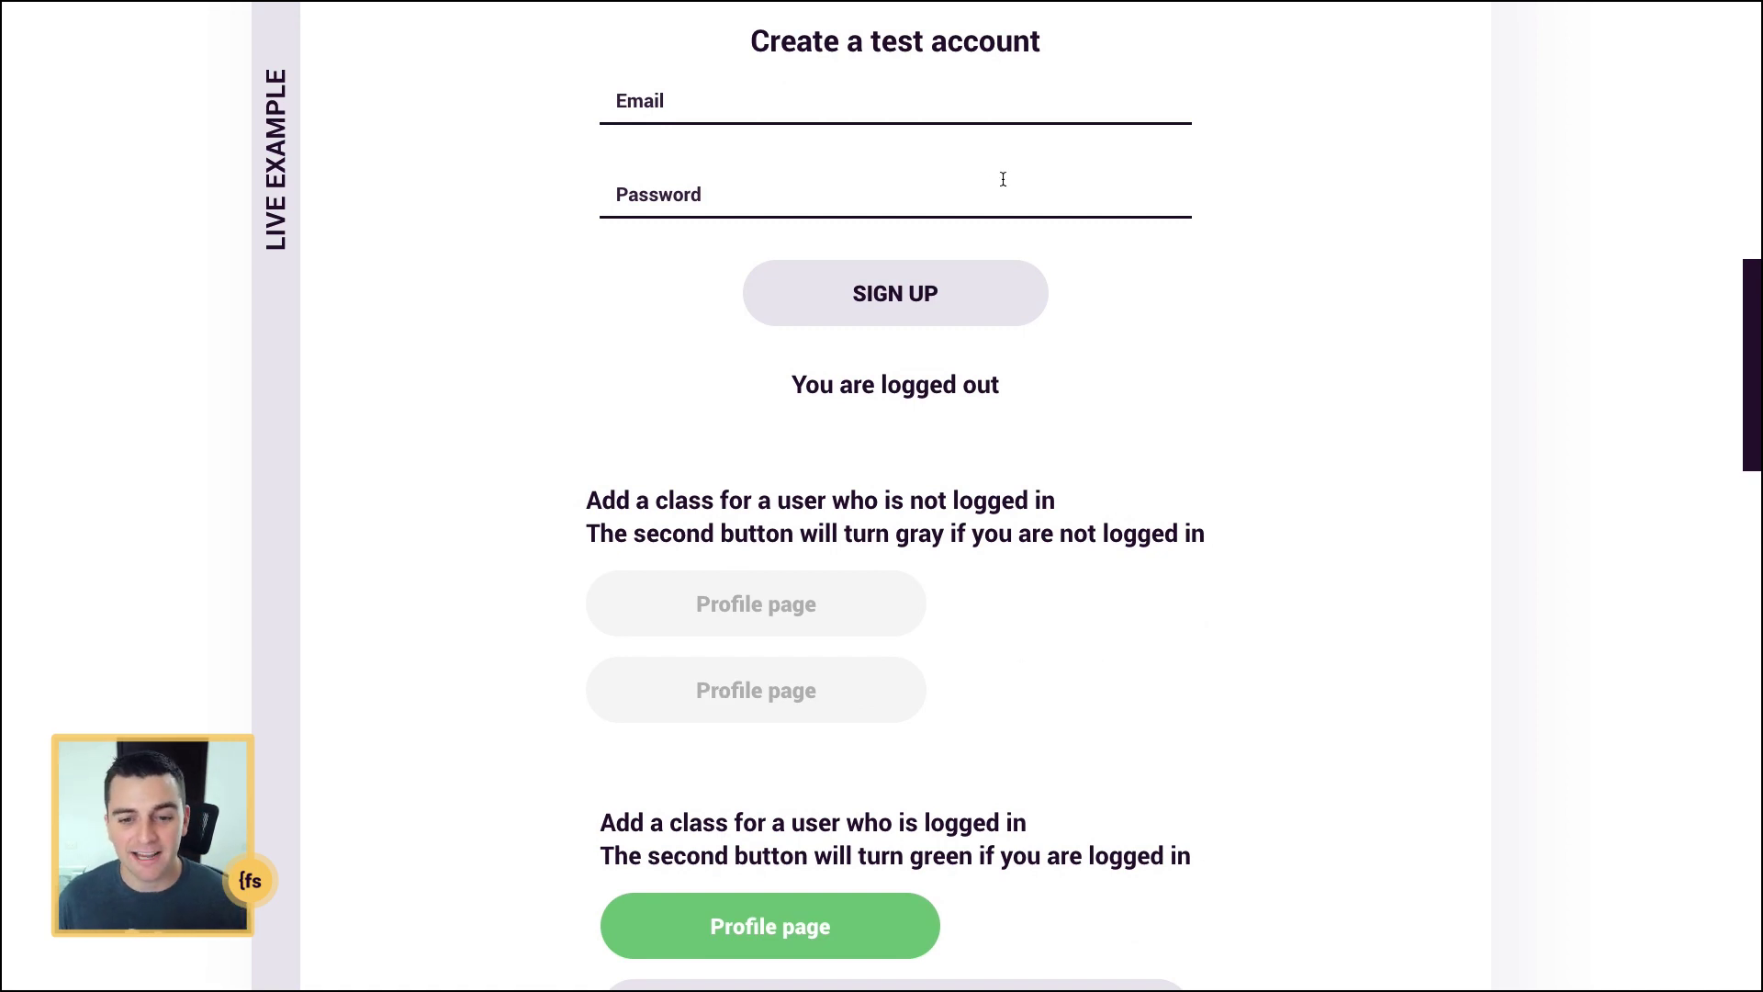
{"action": "scroll", "coordinate": [1056, 369], "scroll_direction": "down", "scroll_amount": 2}
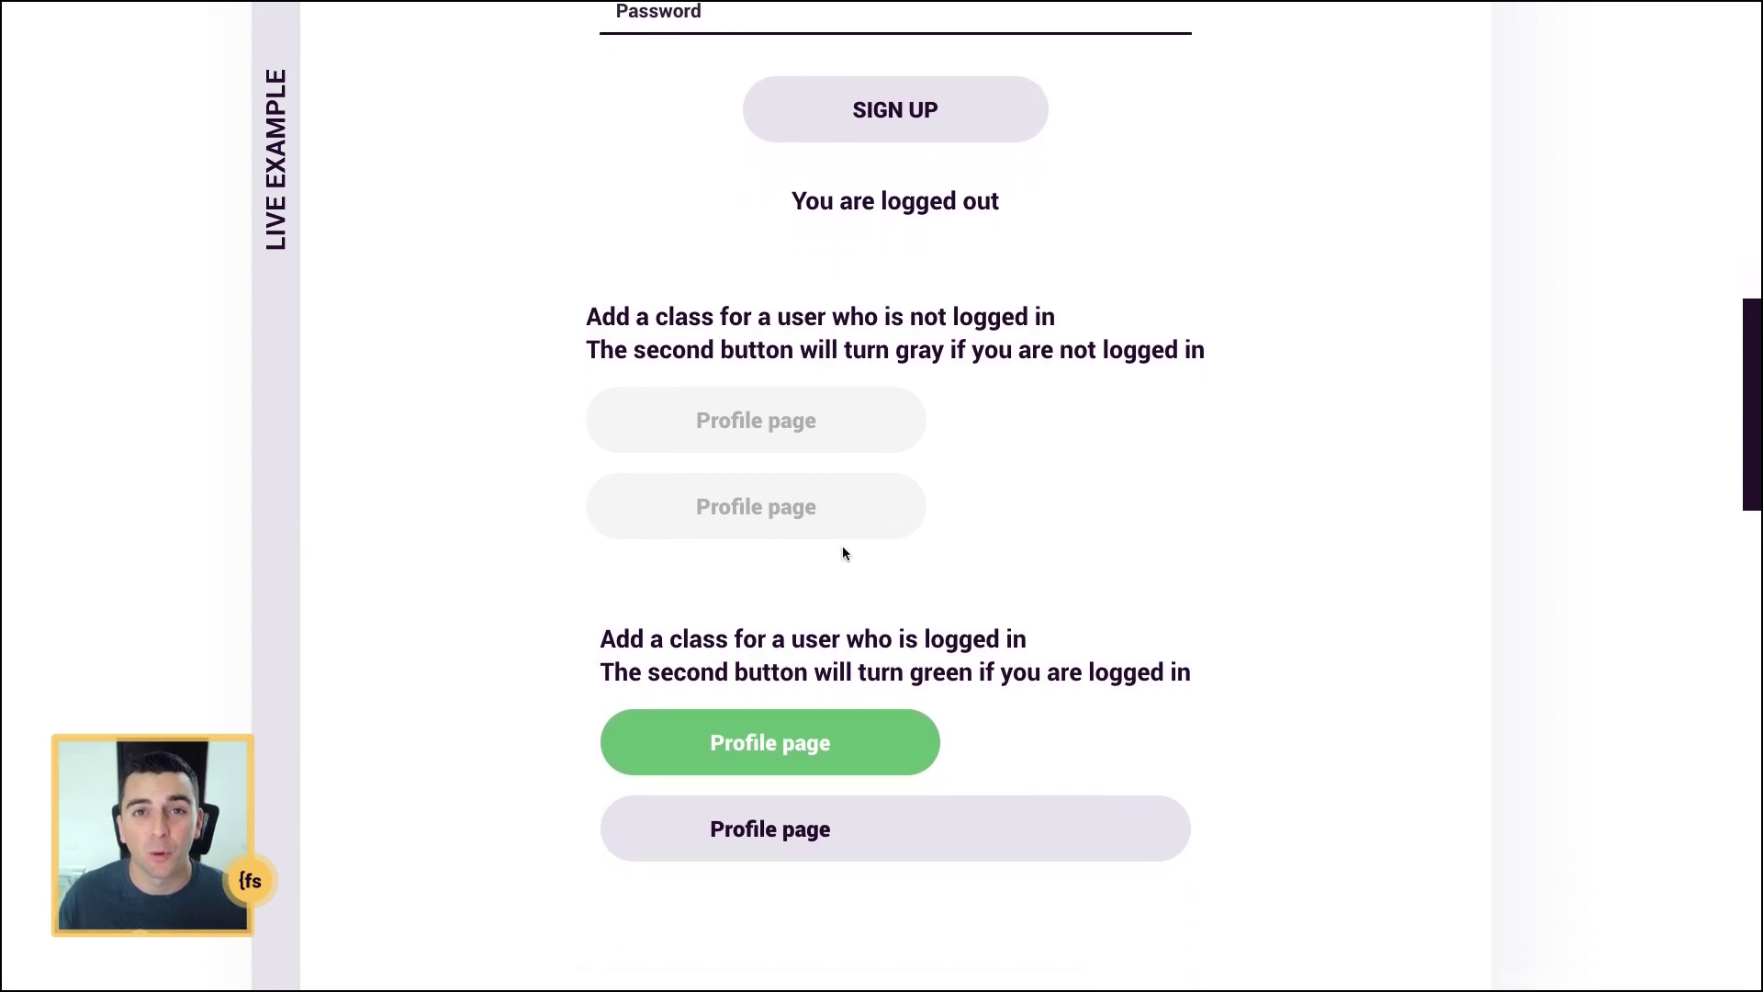
{"action": "left_click", "coordinate": [868, 859]}
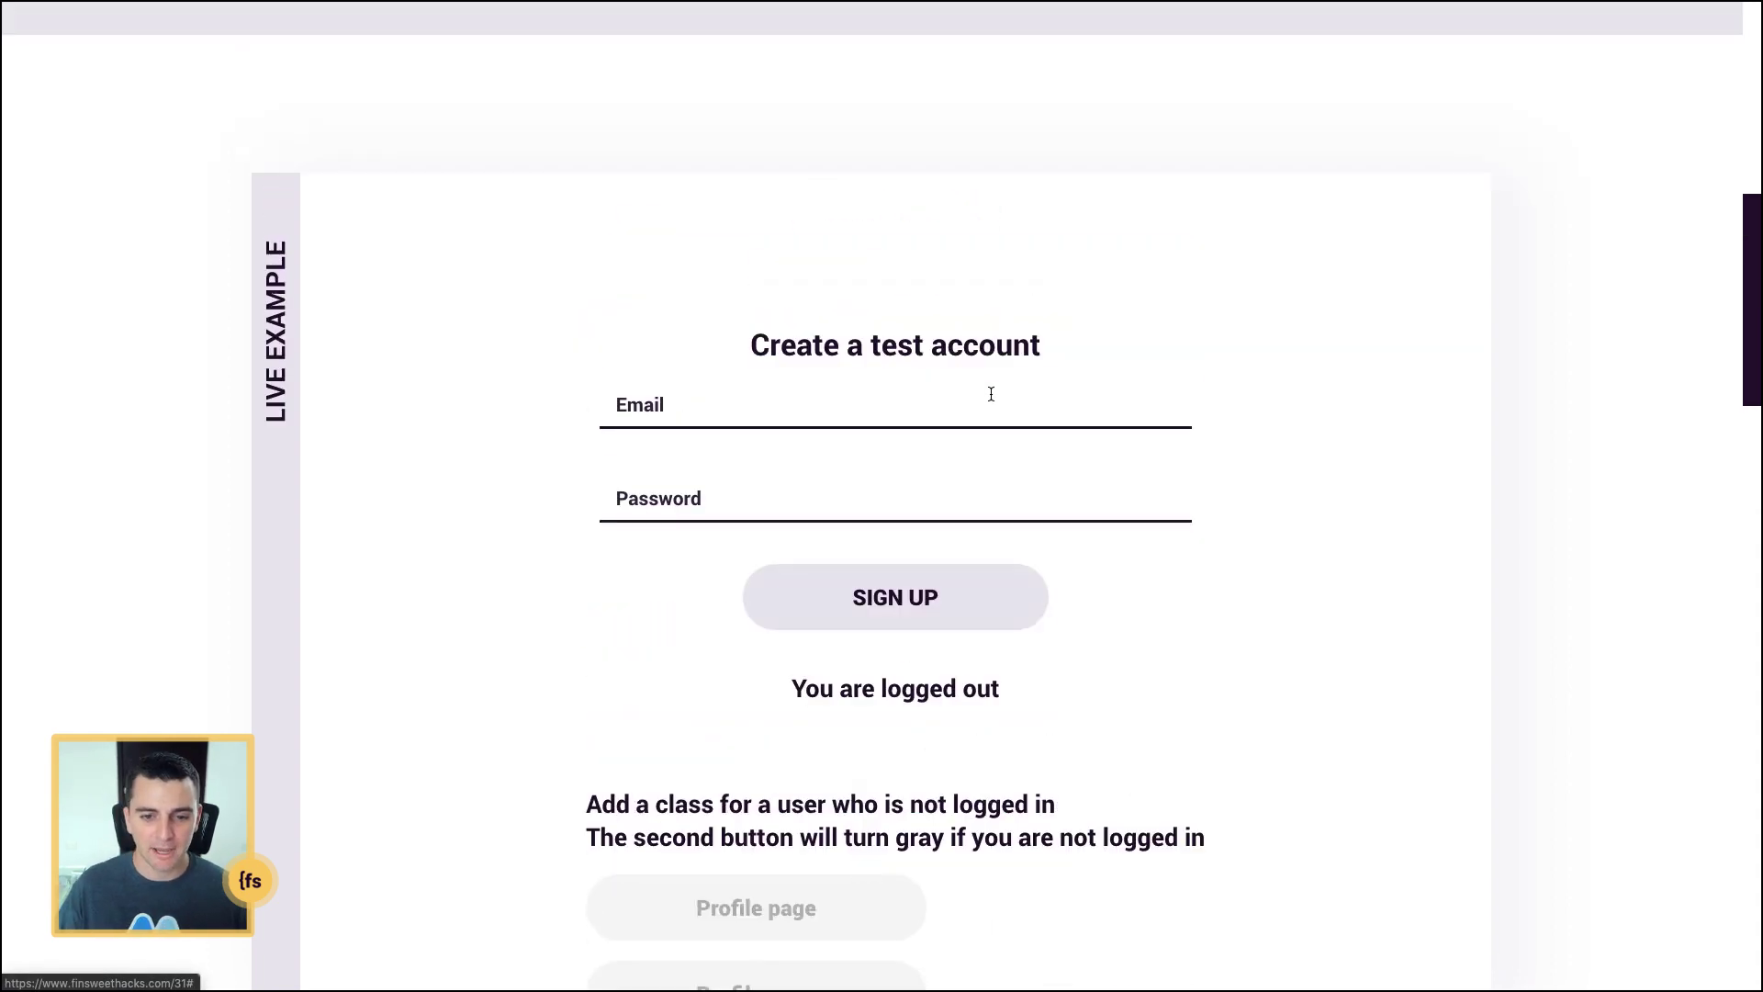
Step: Sign up a test account by entering a test email and password in the form
{"action": "left_click", "coordinate": [860, 401]}
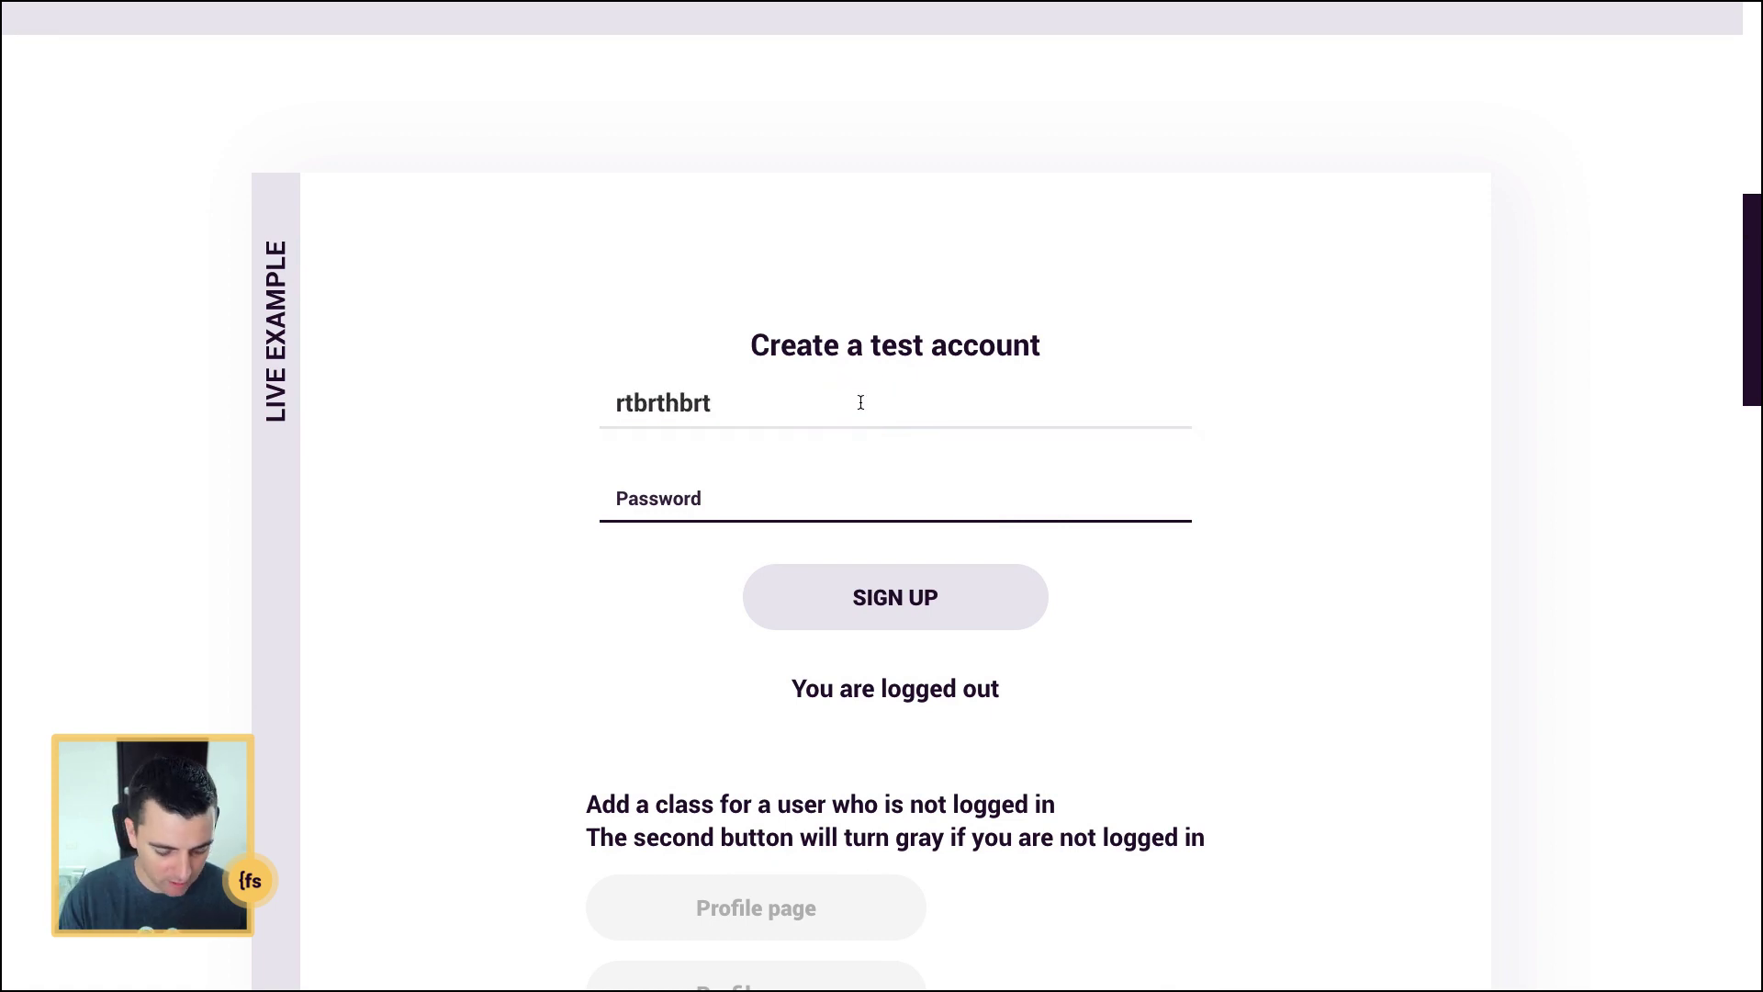
{"action": "type", "text": "rtbrthbrt@gnsiodmng.com"}
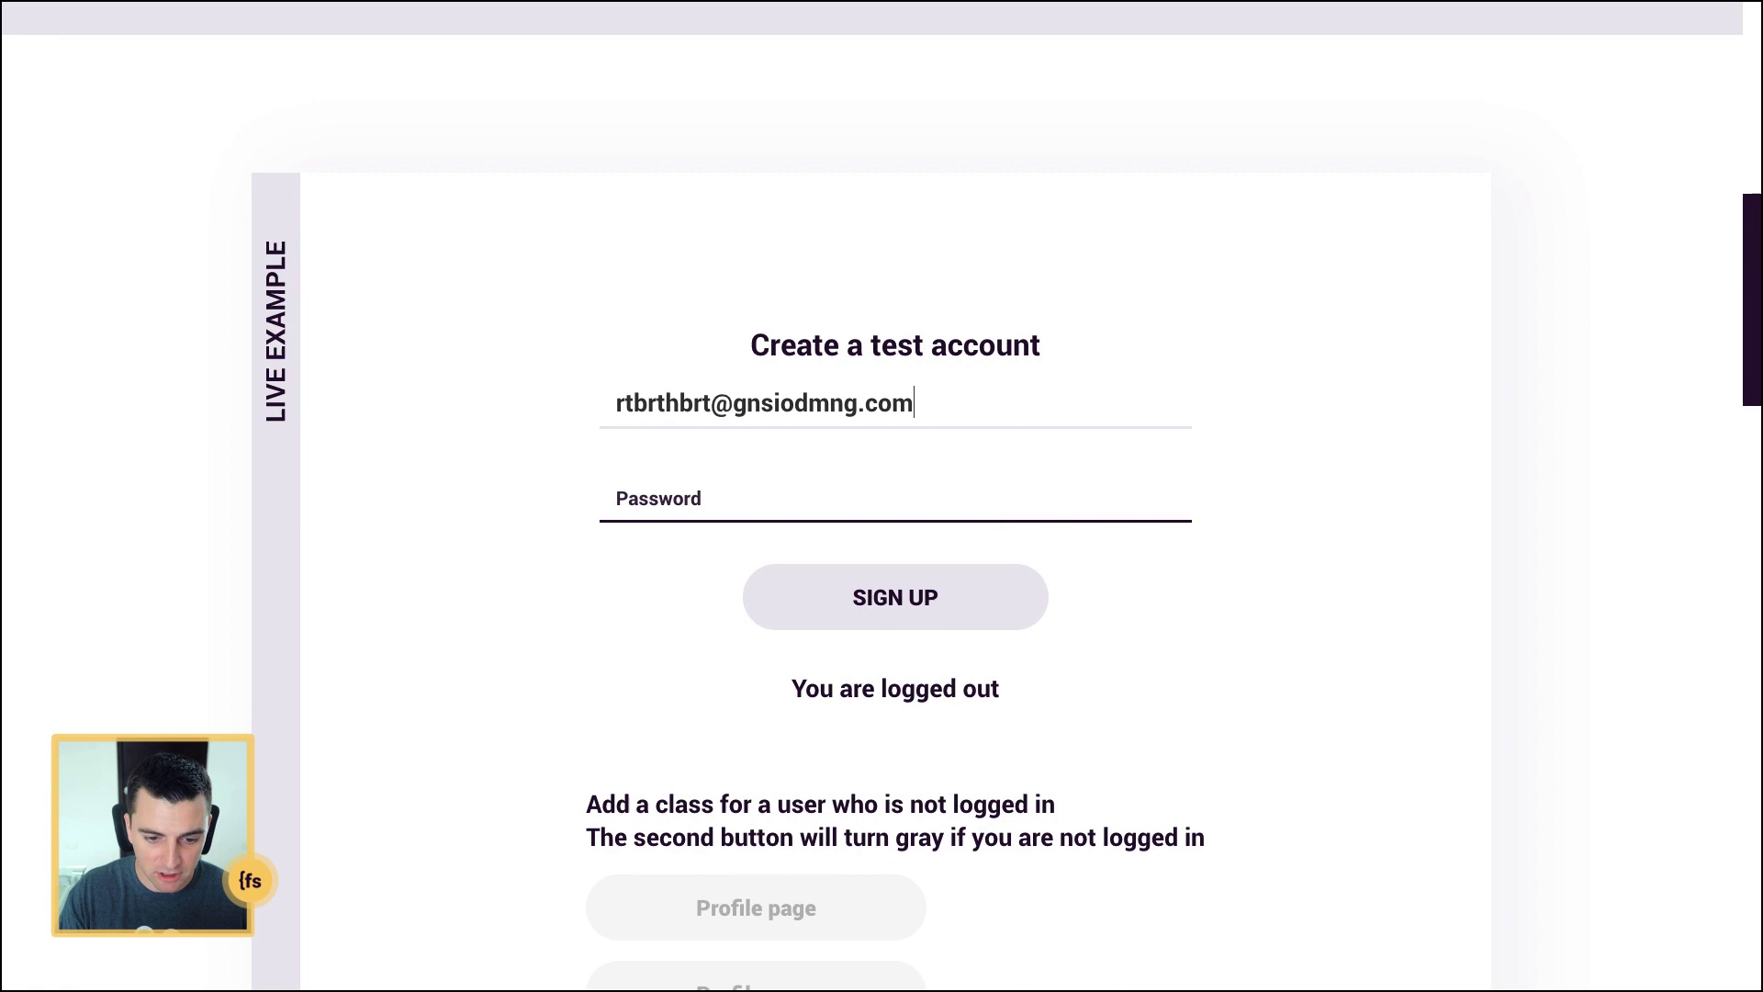
{"action": "key", "text": "Tab"}
{"action": "type", "text": "123"}
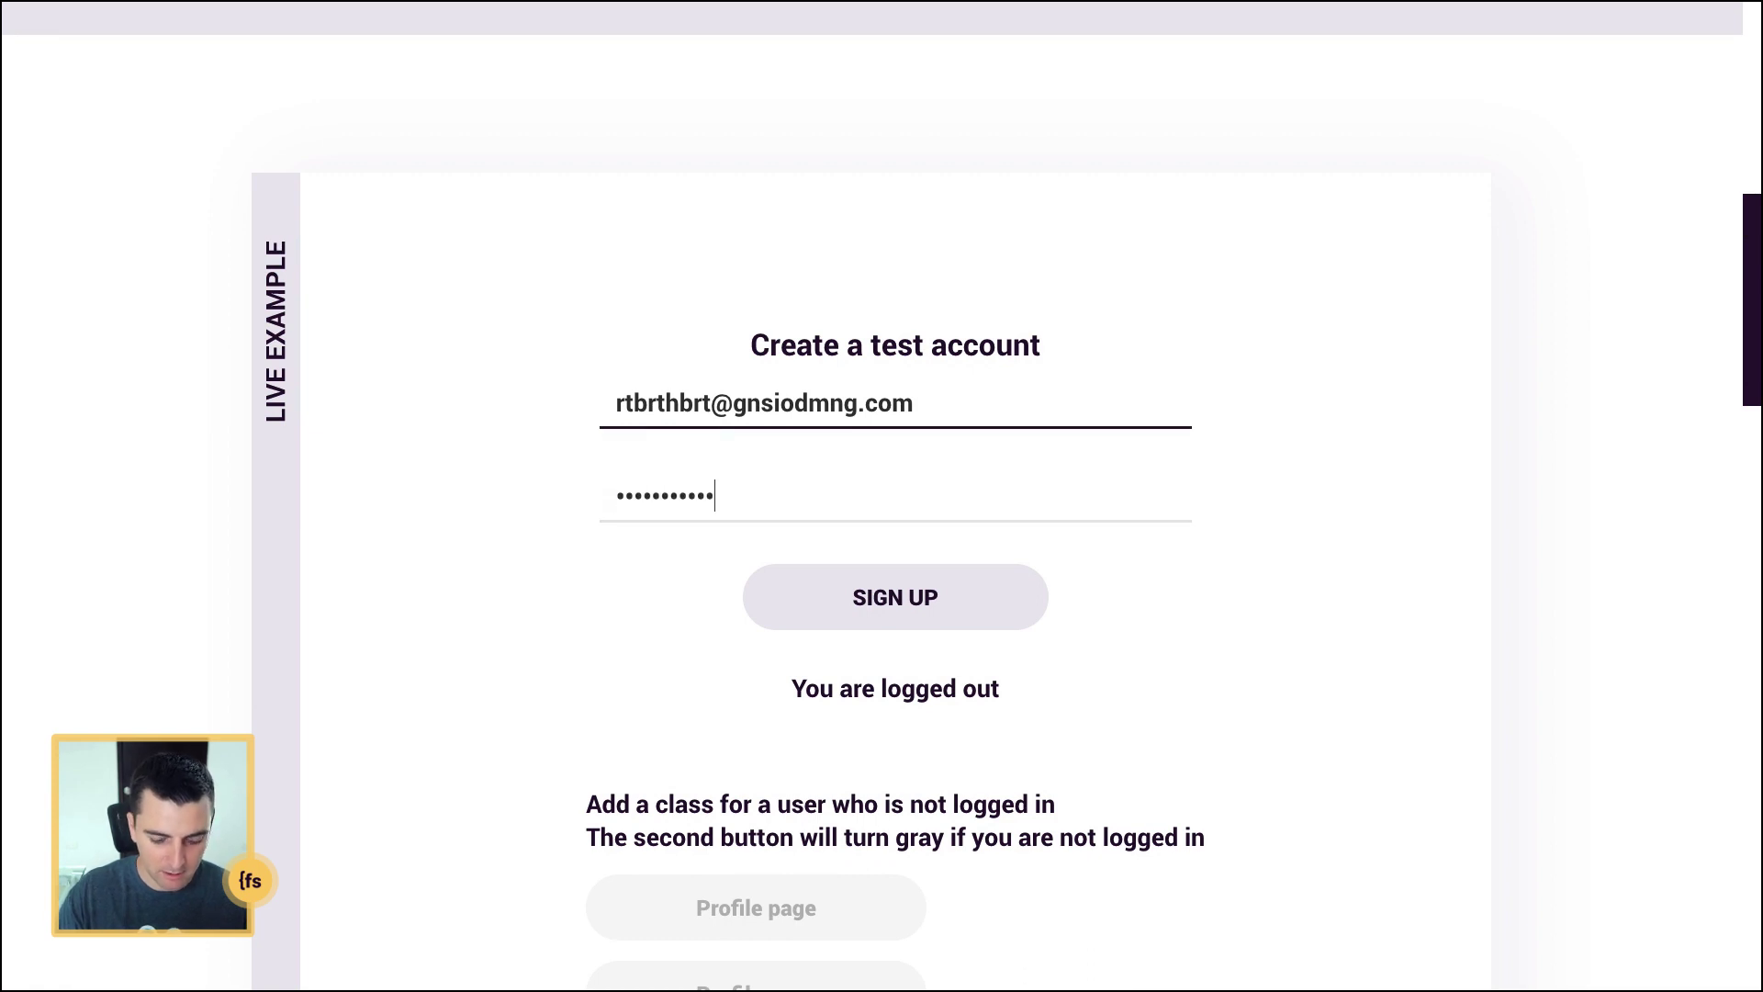
{"action": "left_click", "coordinate": [897, 591]}
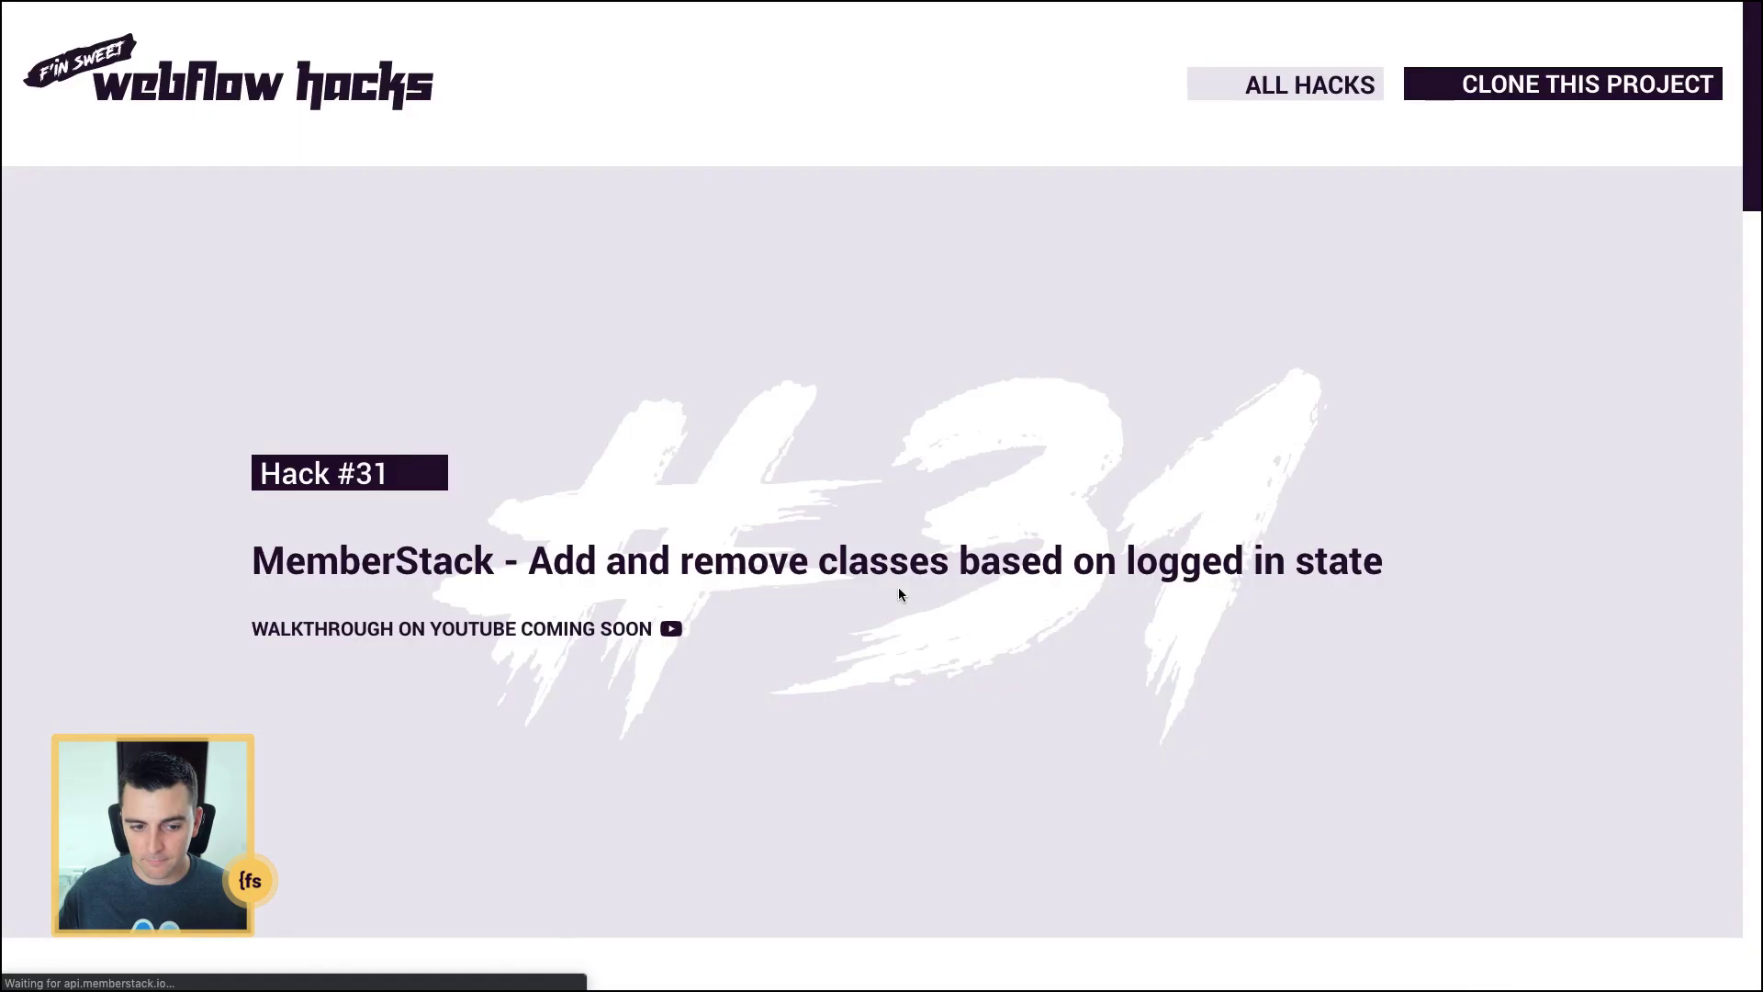
Step: Scroll down to check the logged-in Profile page buttons
{"action": "scroll", "coordinate": [898, 594], "scroll_direction": "down", "scroll_amount": 8}
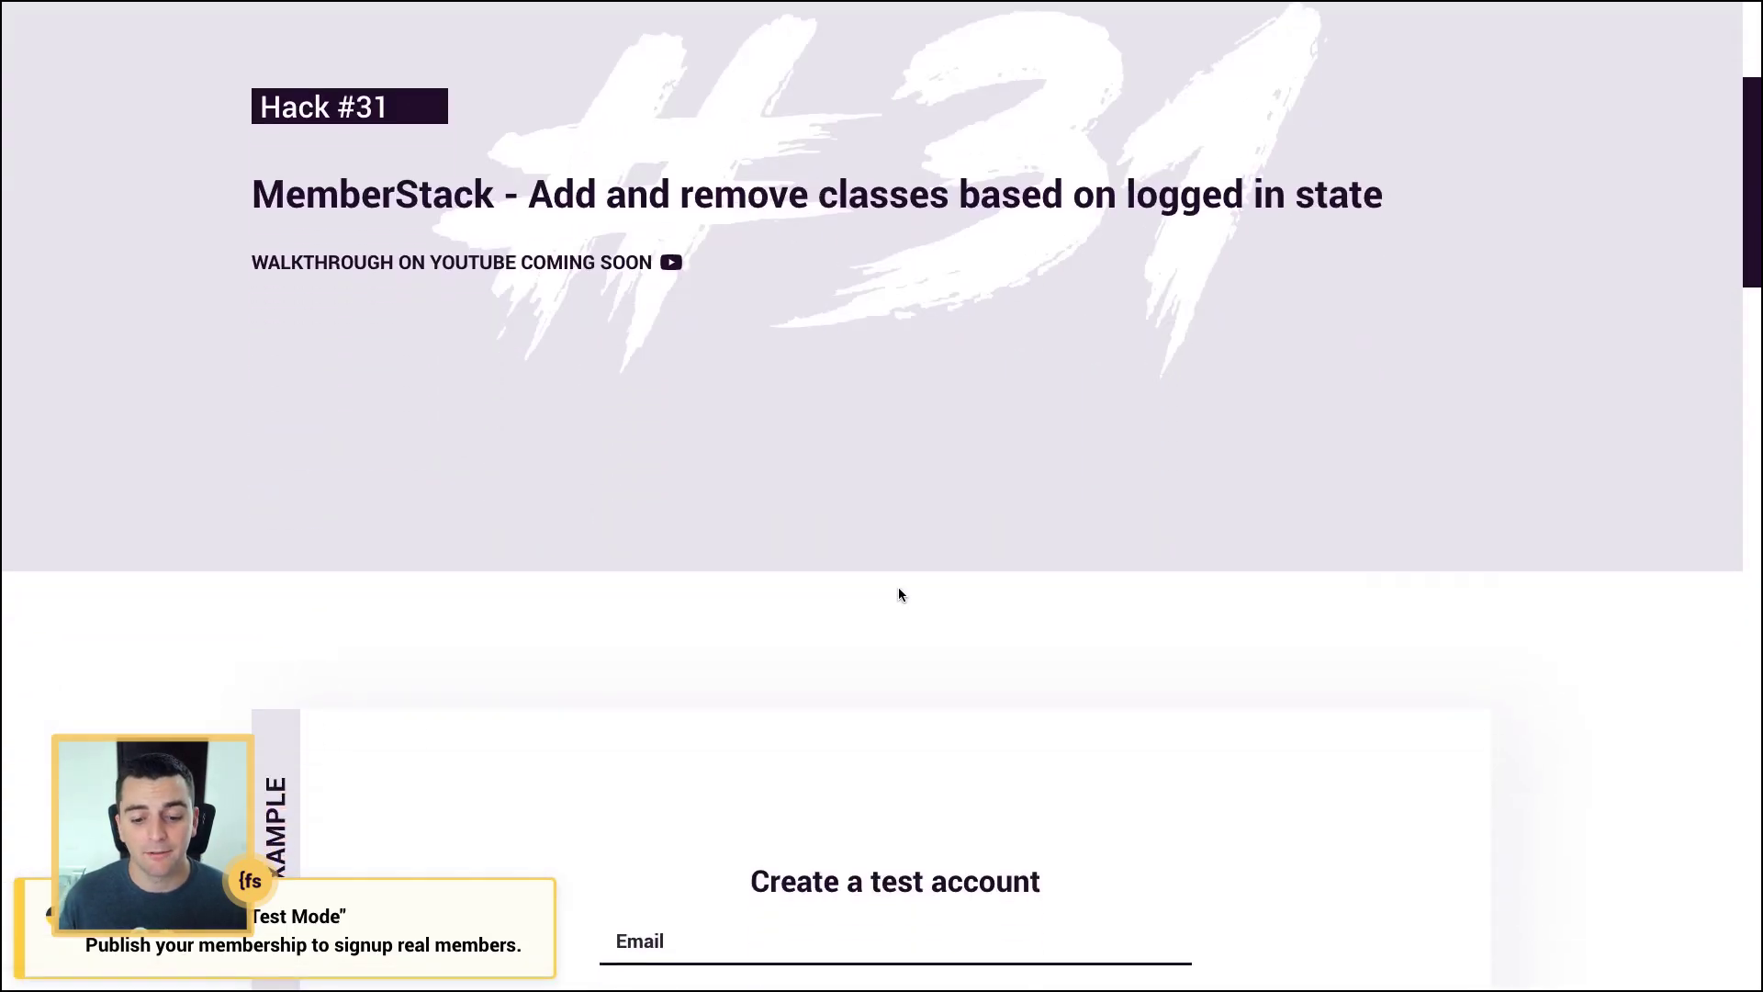
{"action": "scroll", "coordinate": [898, 594], "scroll_direction": "down", "scroll_amount": 6}
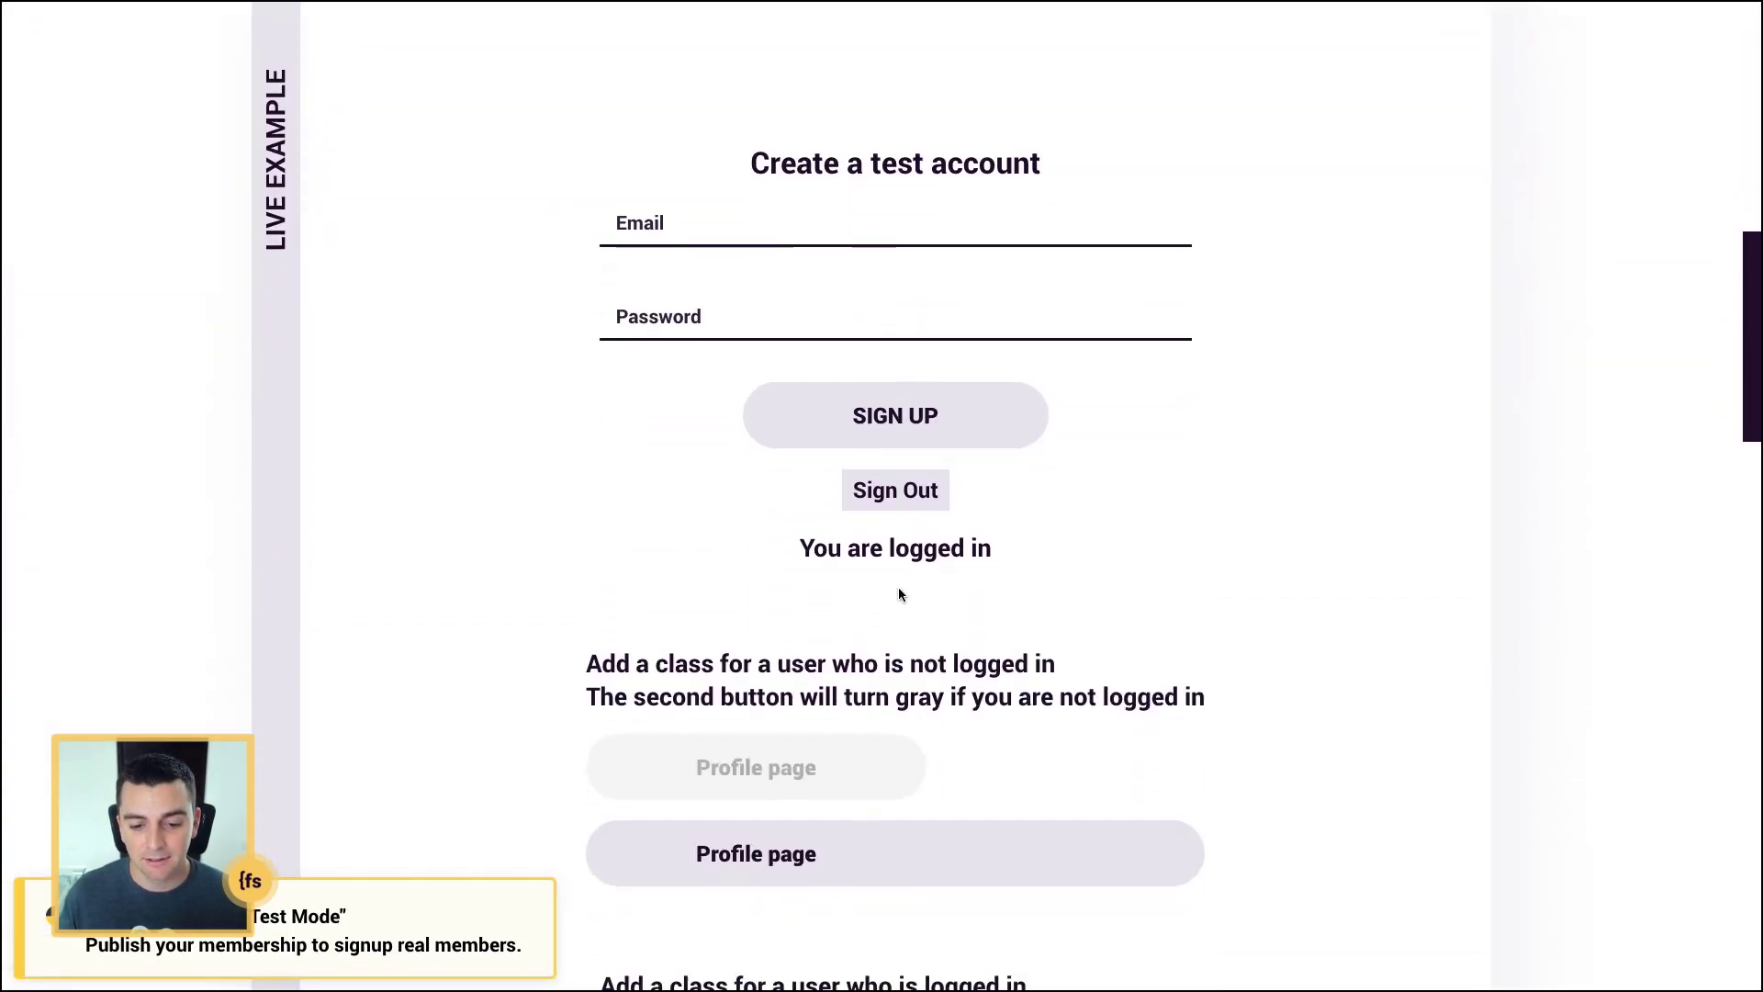
{"action": "scroll", "coordinate": [898, 594], "scroll_direction": "down", "scroll_amount": 1}
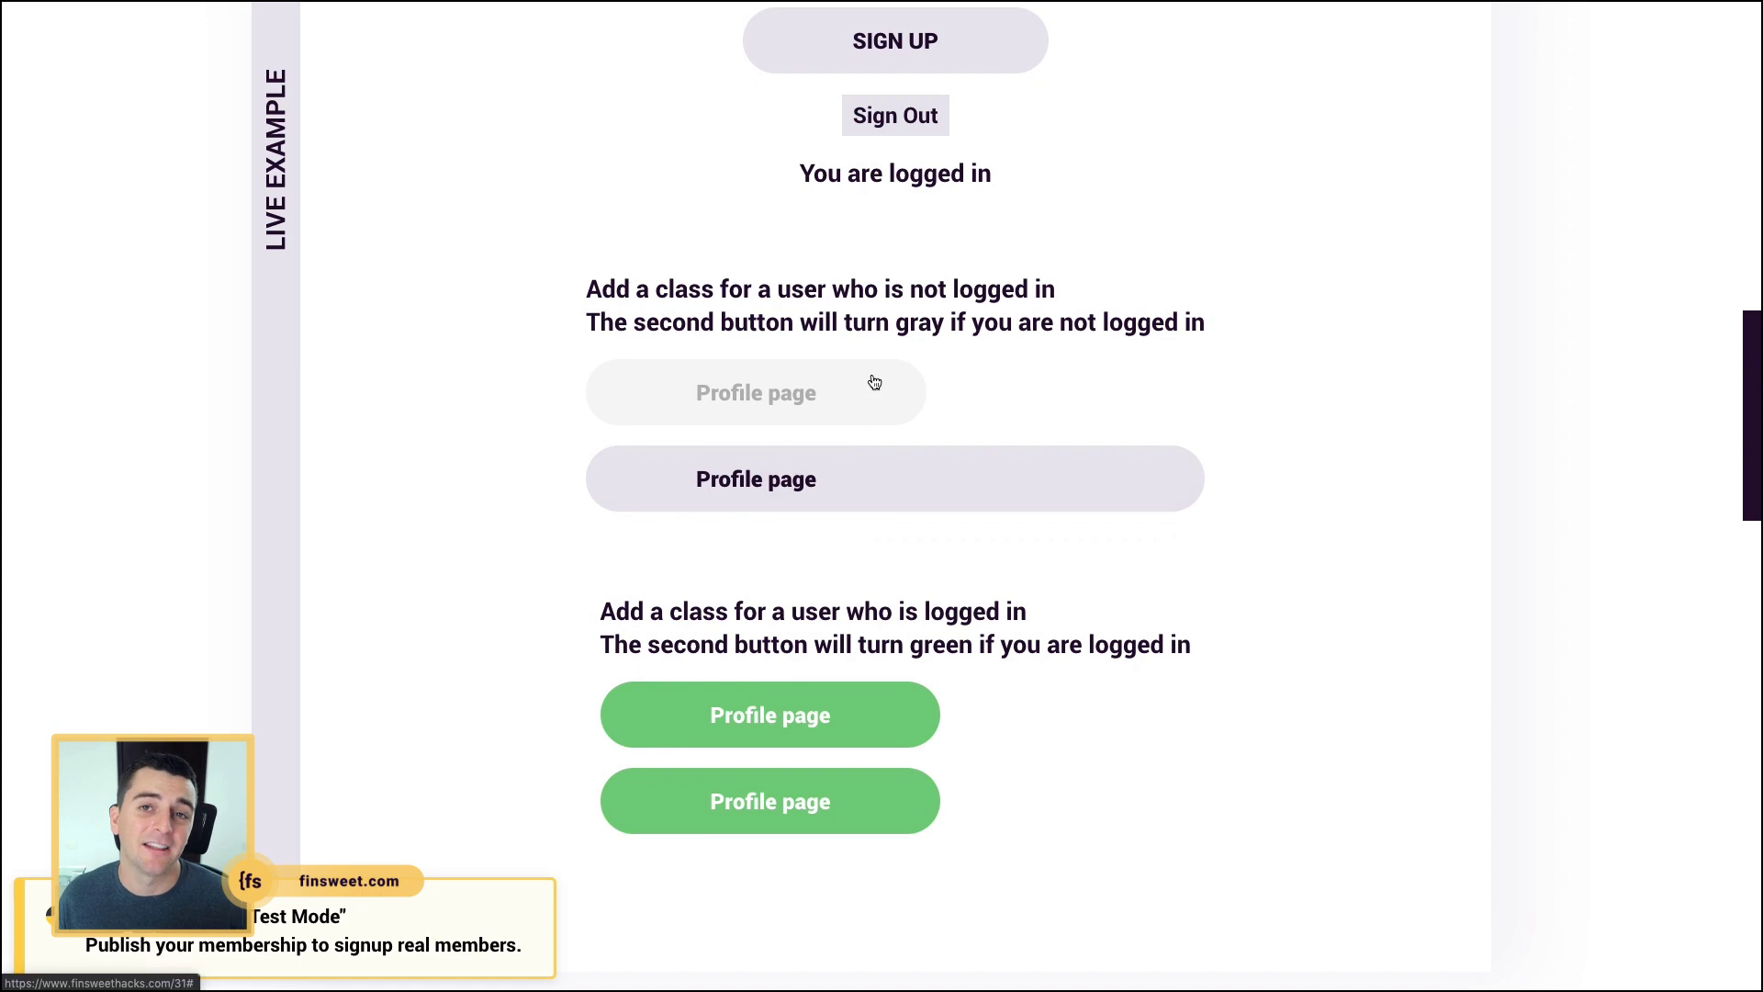
{"action": "scroll", "coordinate": [874, 381], "scroll_direction": "up", "scroll_amount": 1}
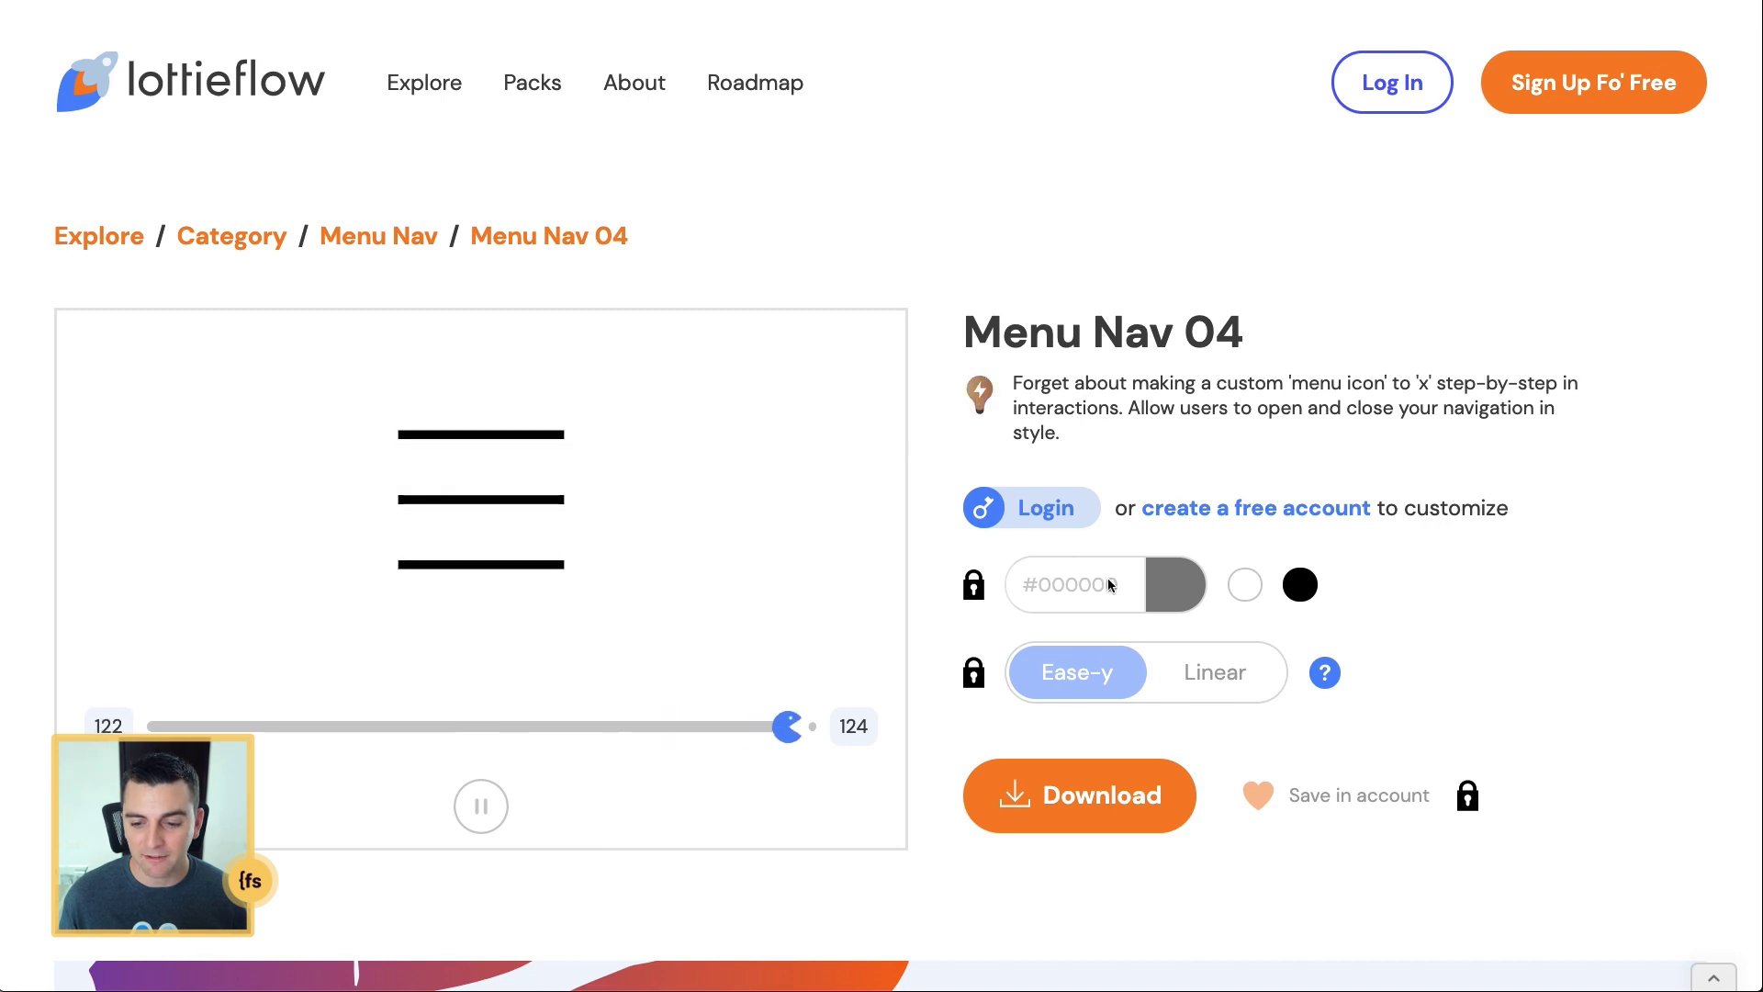
Step: Try switching the locked Menu Nav 04 easing between Linear and Ease-y
{"action": "double_click", "coordinate": [1190, 696]}
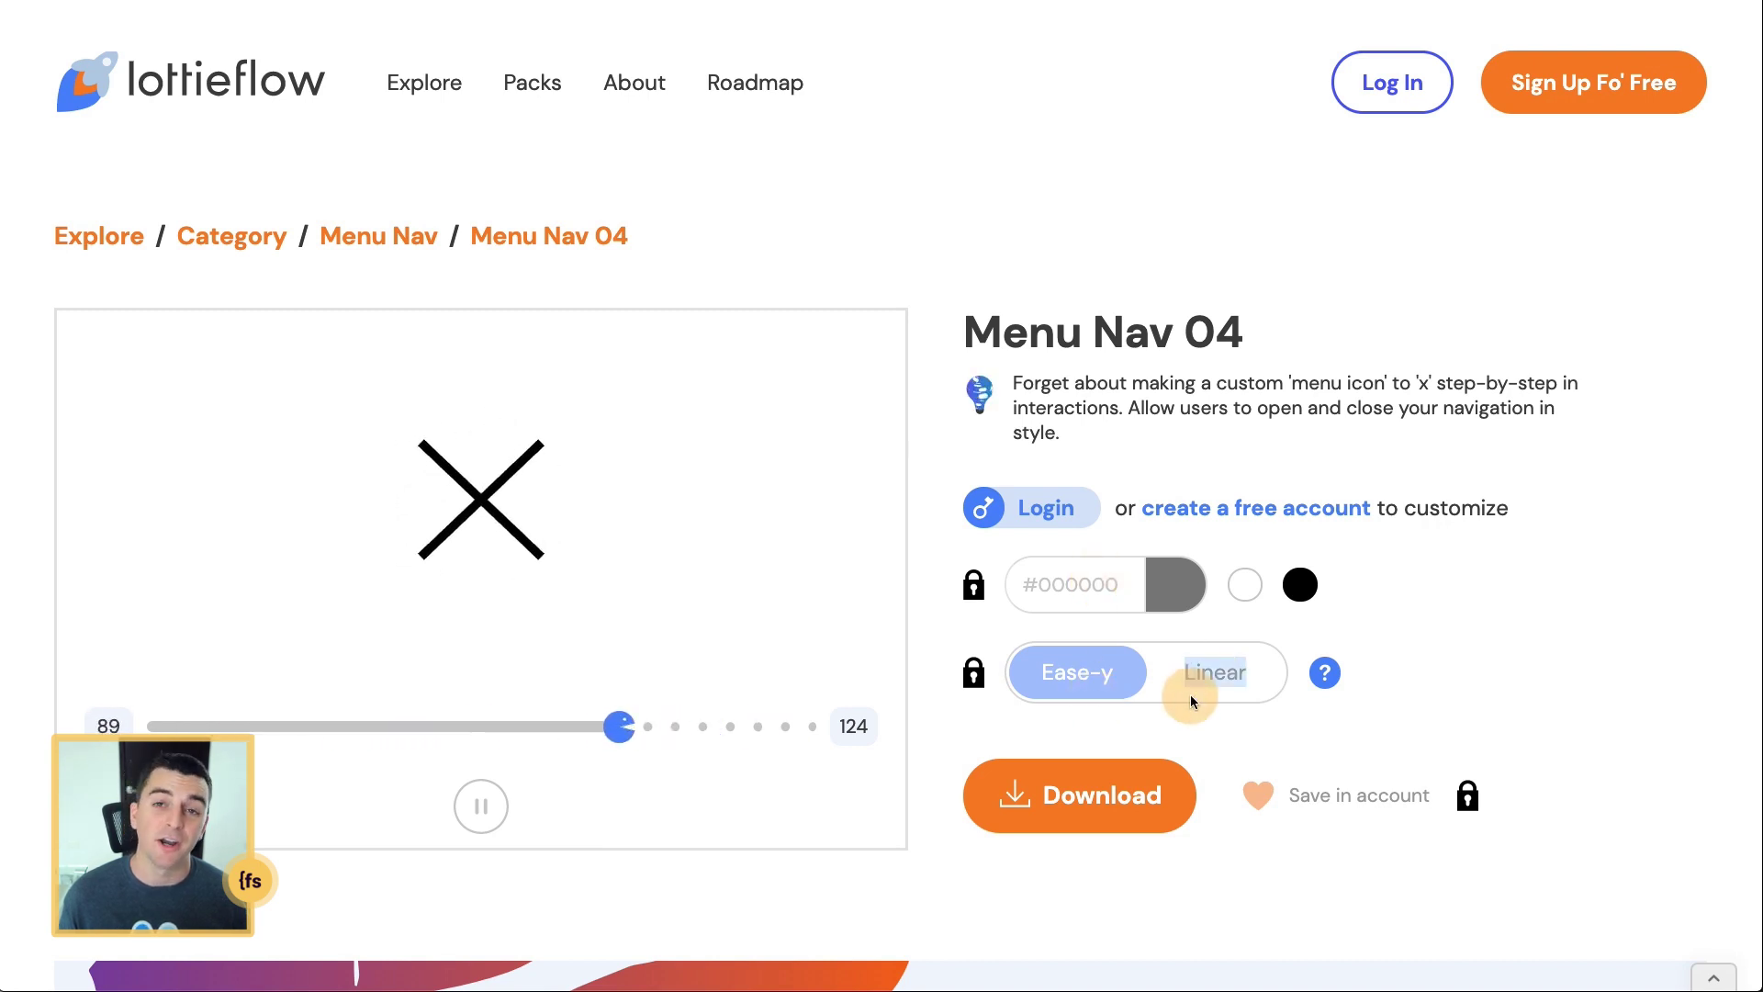
{"action": "left_click", "coordinate": [1181, 694]}
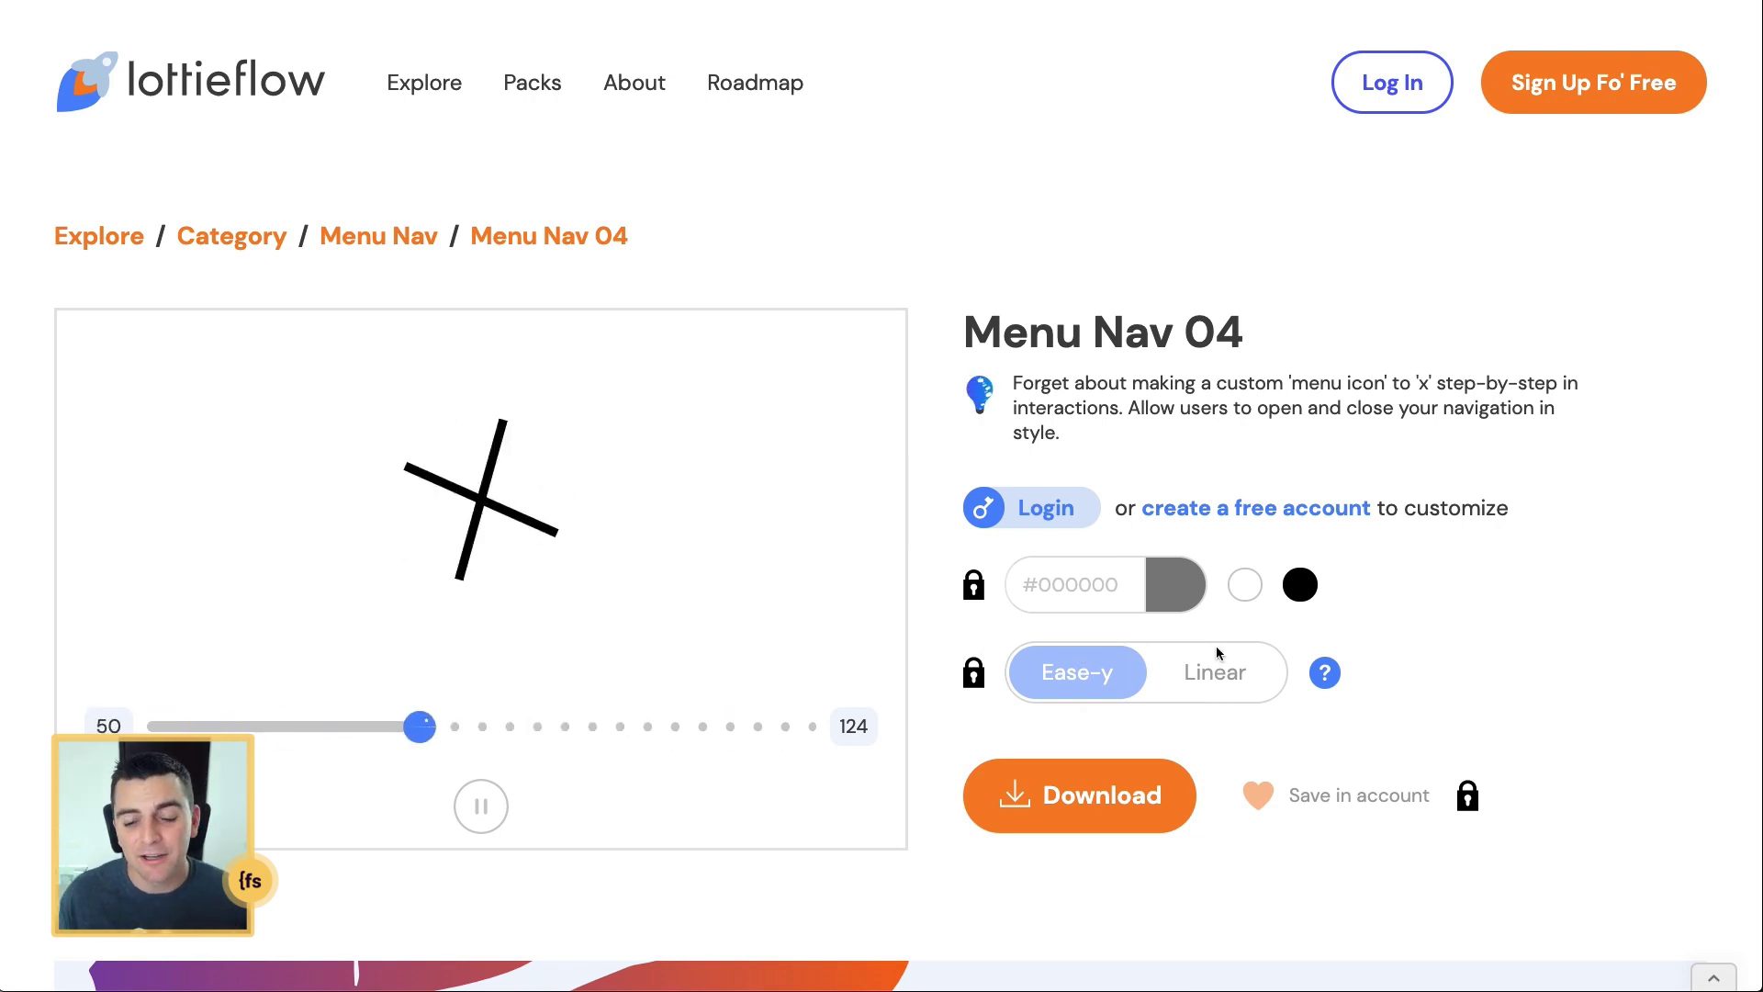
{"action": "left_click", "coordinate": [1198, 663]}
{"action": "left_click", "coordinate": [1084, 672]}
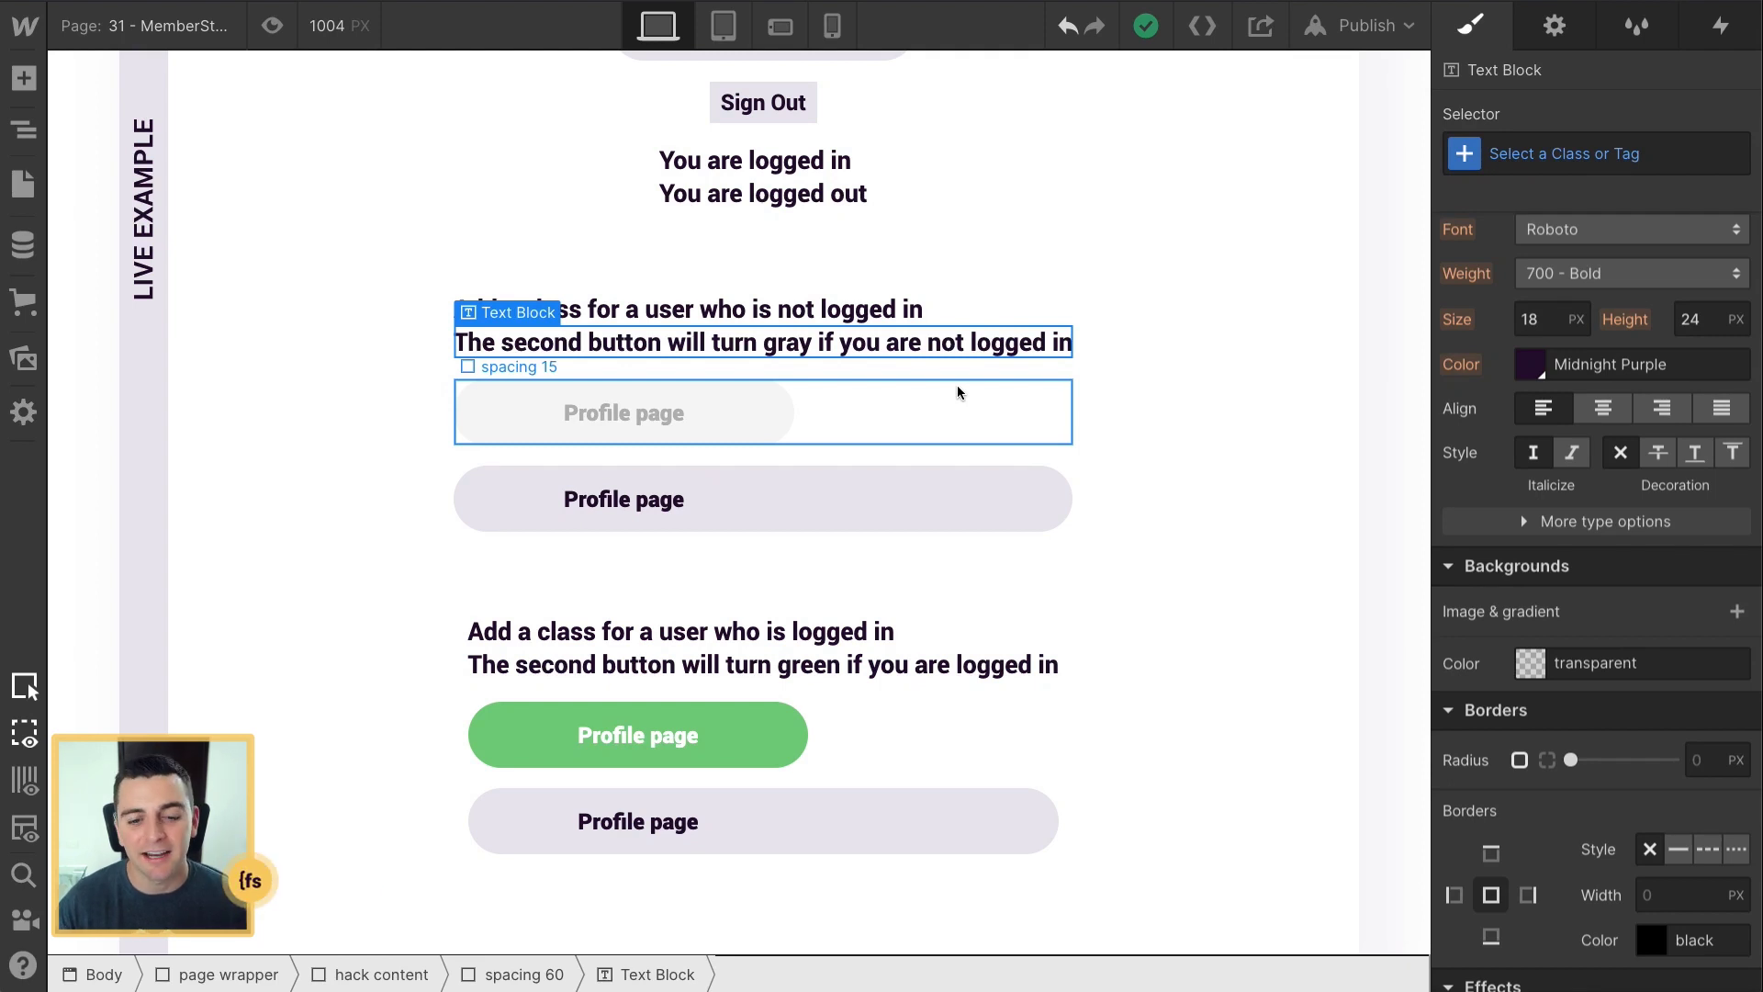
Step: Compare the classes of the gray and green Profile page buttons in the Style panel
{"action": "left_click", "coordinate": [765, 415]}
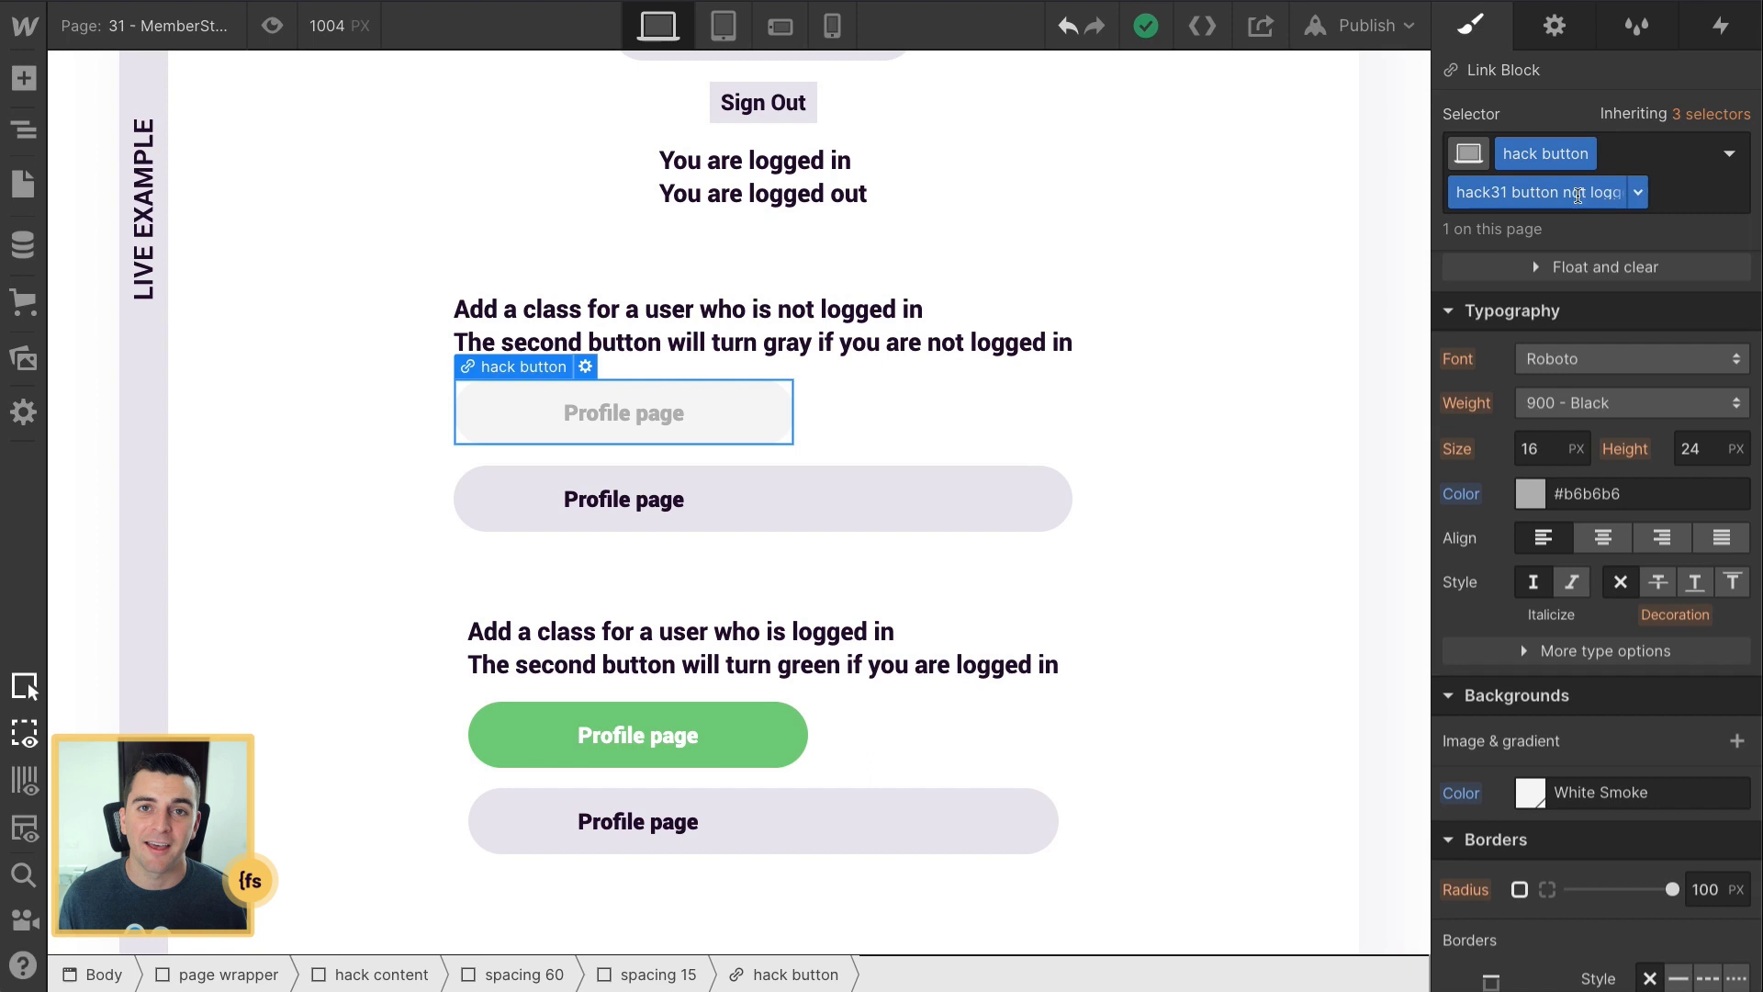
{"action": "scroll", "coordinate": [1584, 294], "scroll_direction": "down", "scroll_amount": 2}
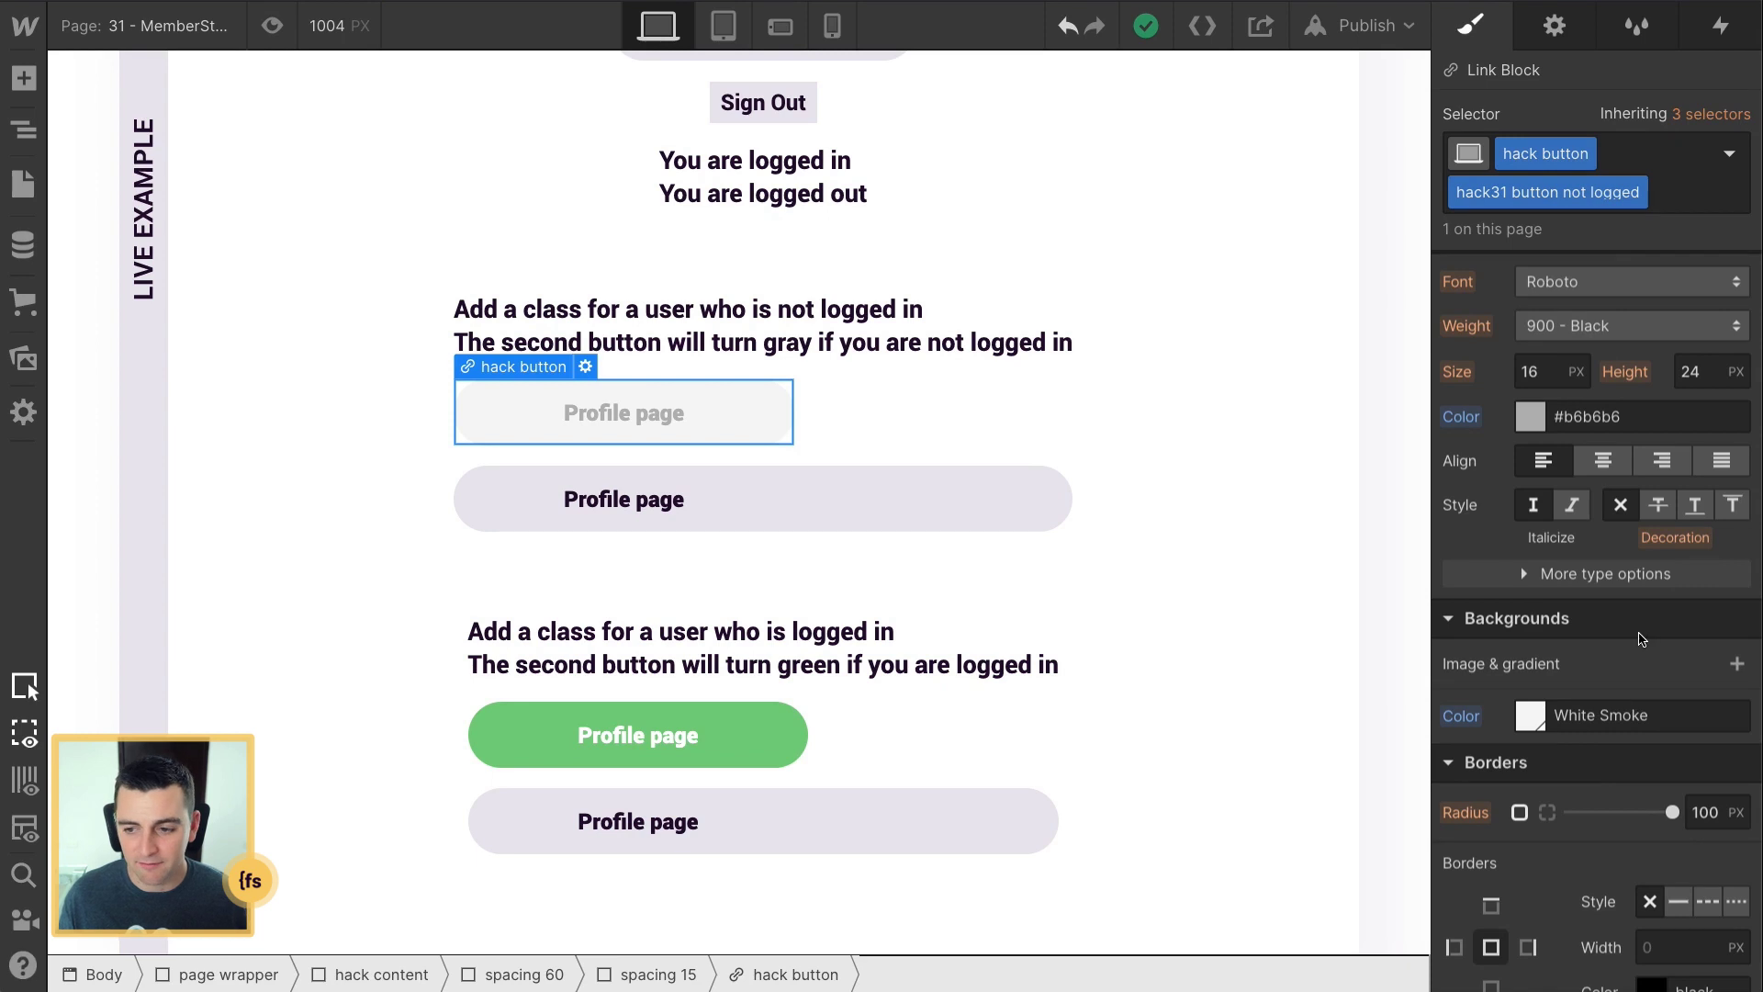
{"action": "scroll", "coordinate": [1641, 438], "scroll_direction": "up", "scroll_amount": 5}
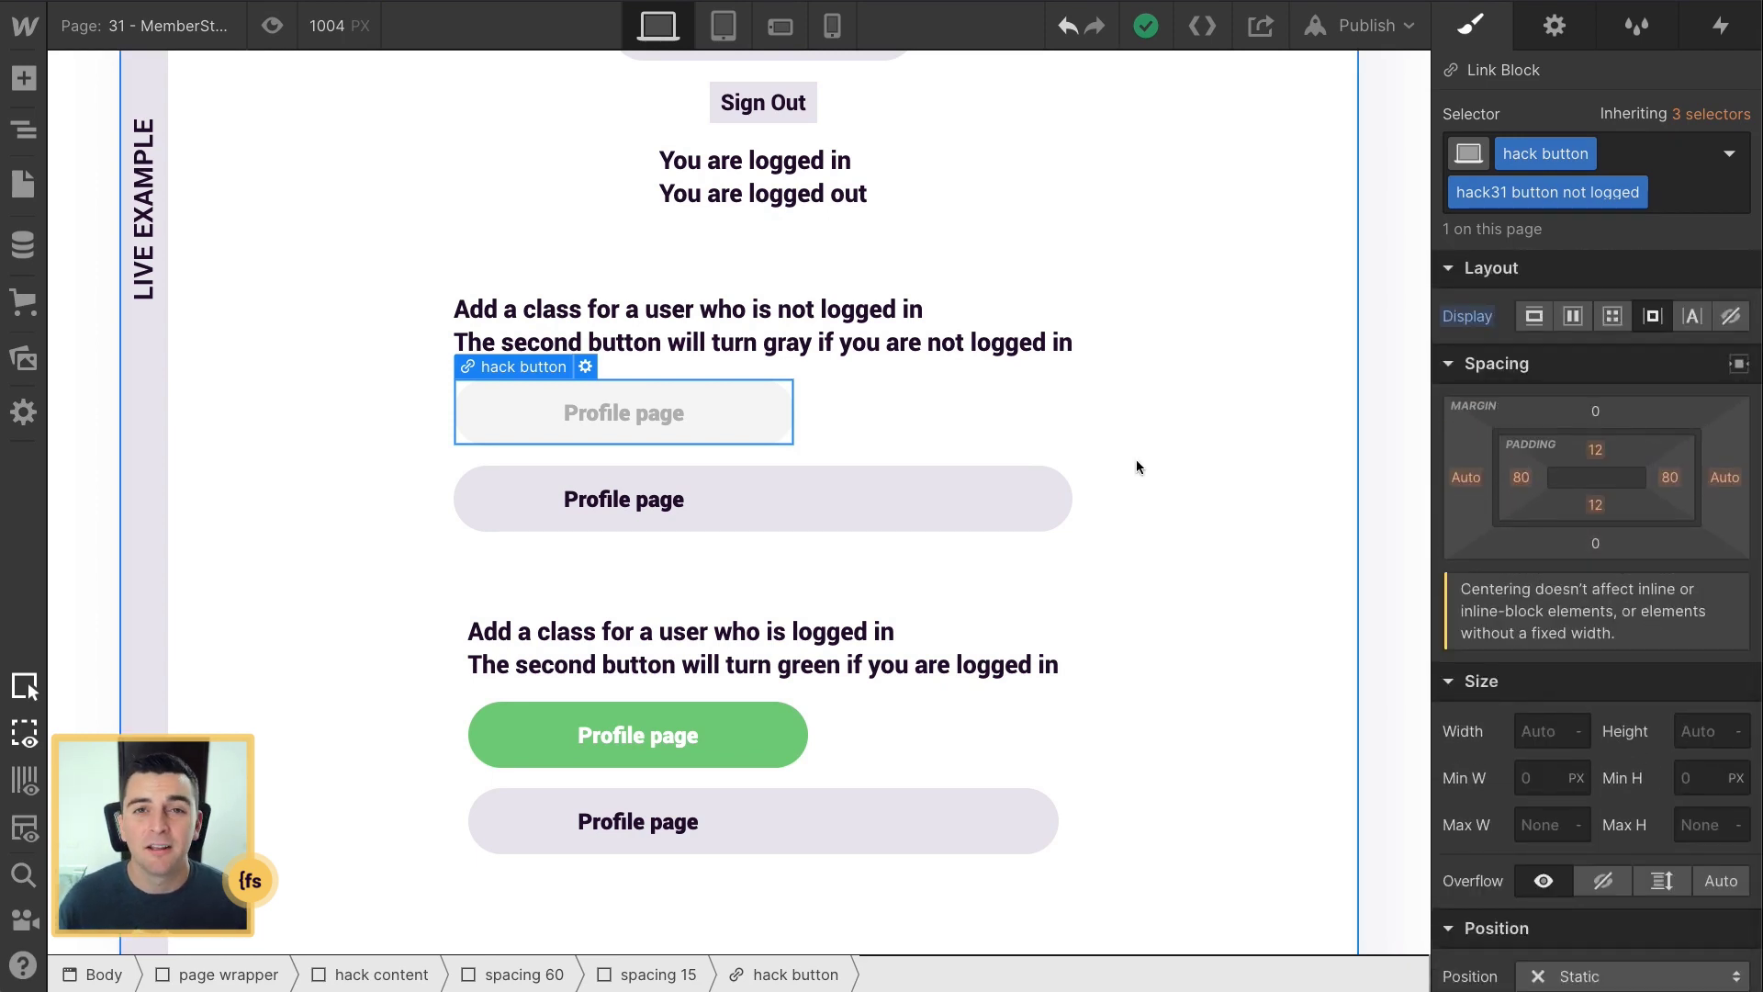
{"action": "left_click", "coordinate": [737, 746]}
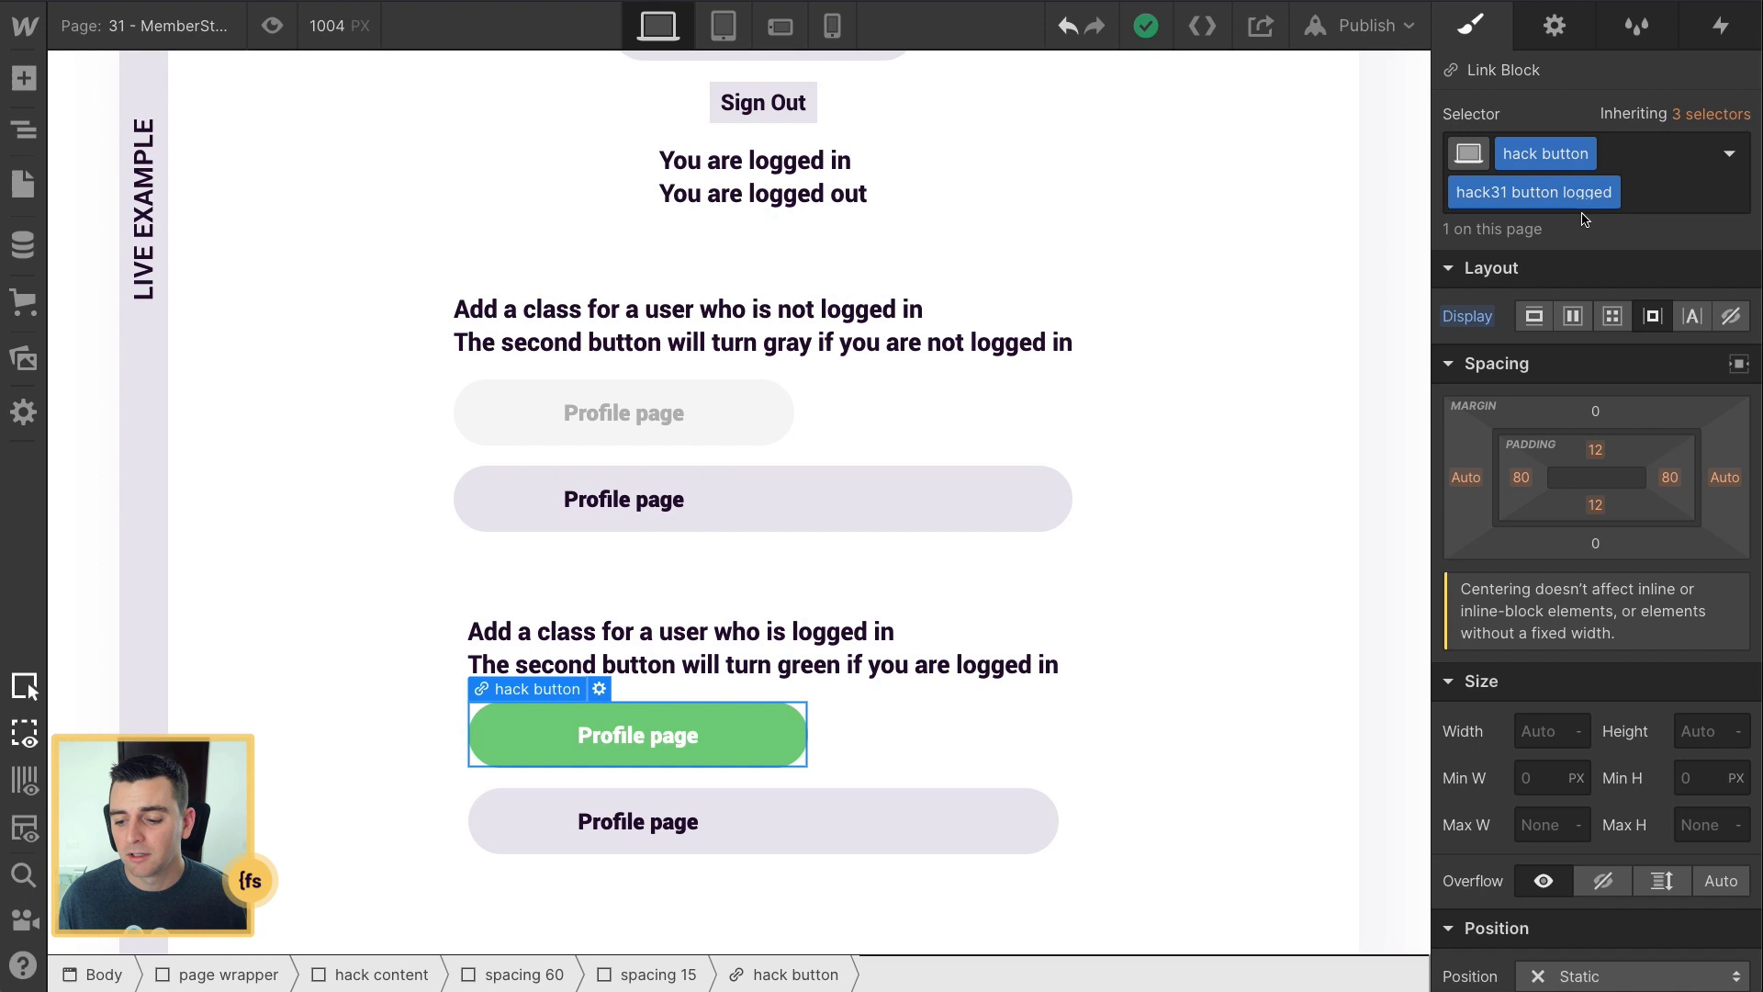
{"action": "scroll", "coordinate": [1589, 441], "scroll_direction": "down", "scroll_amount": 10}
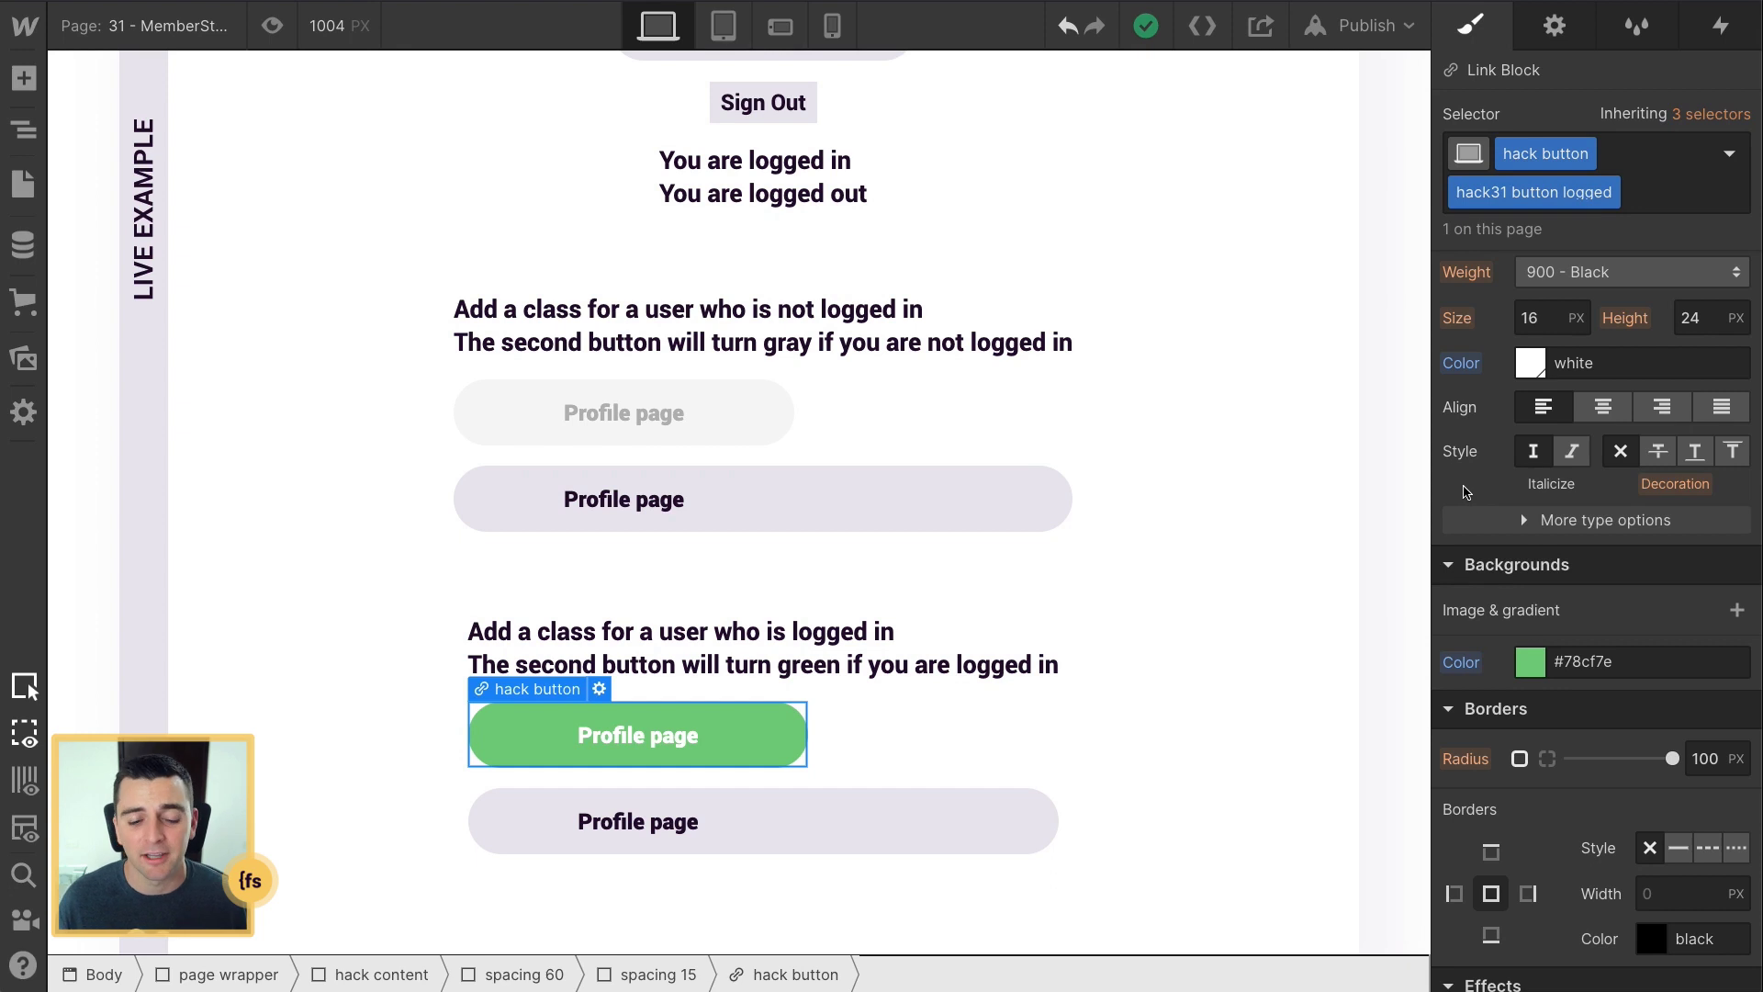
Step: Compare the gray button's styles with the second not-logged-in and logged-in buttons
{"action": "left_click", "coordinate": [720, 410]}
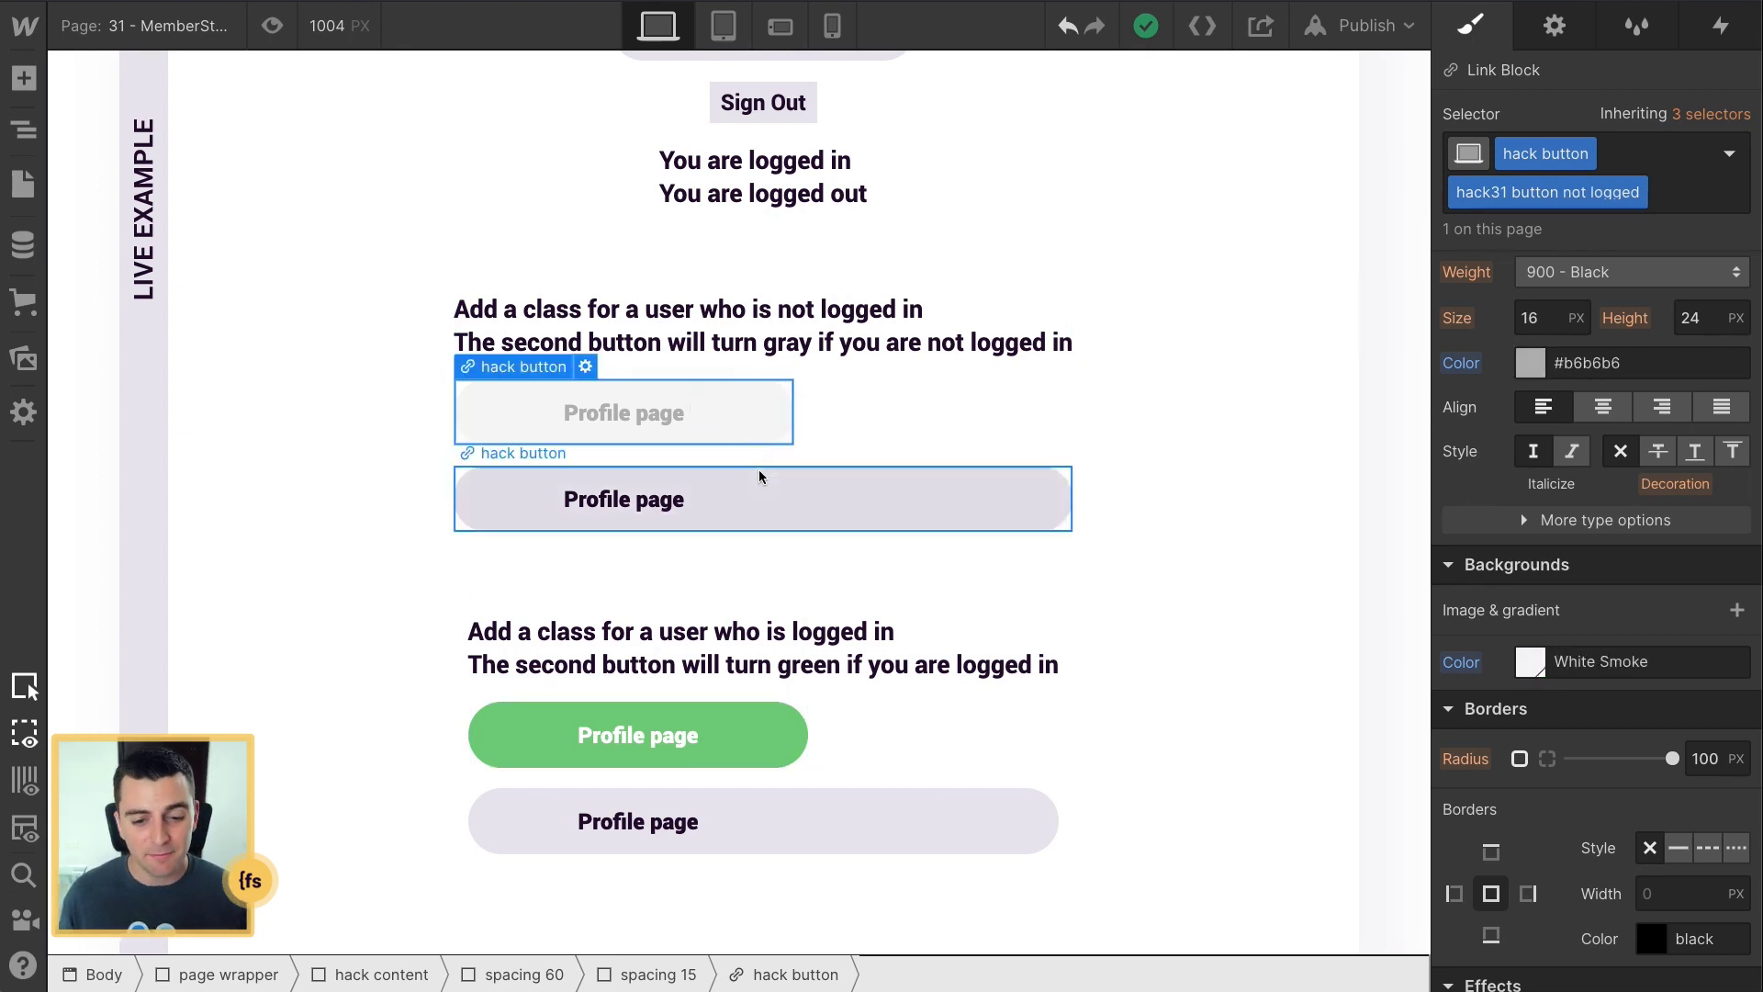
{"action": "left_click", "coordinate": [763, 473]}
{"action": "left_click", "coordinate": [733, 422]}
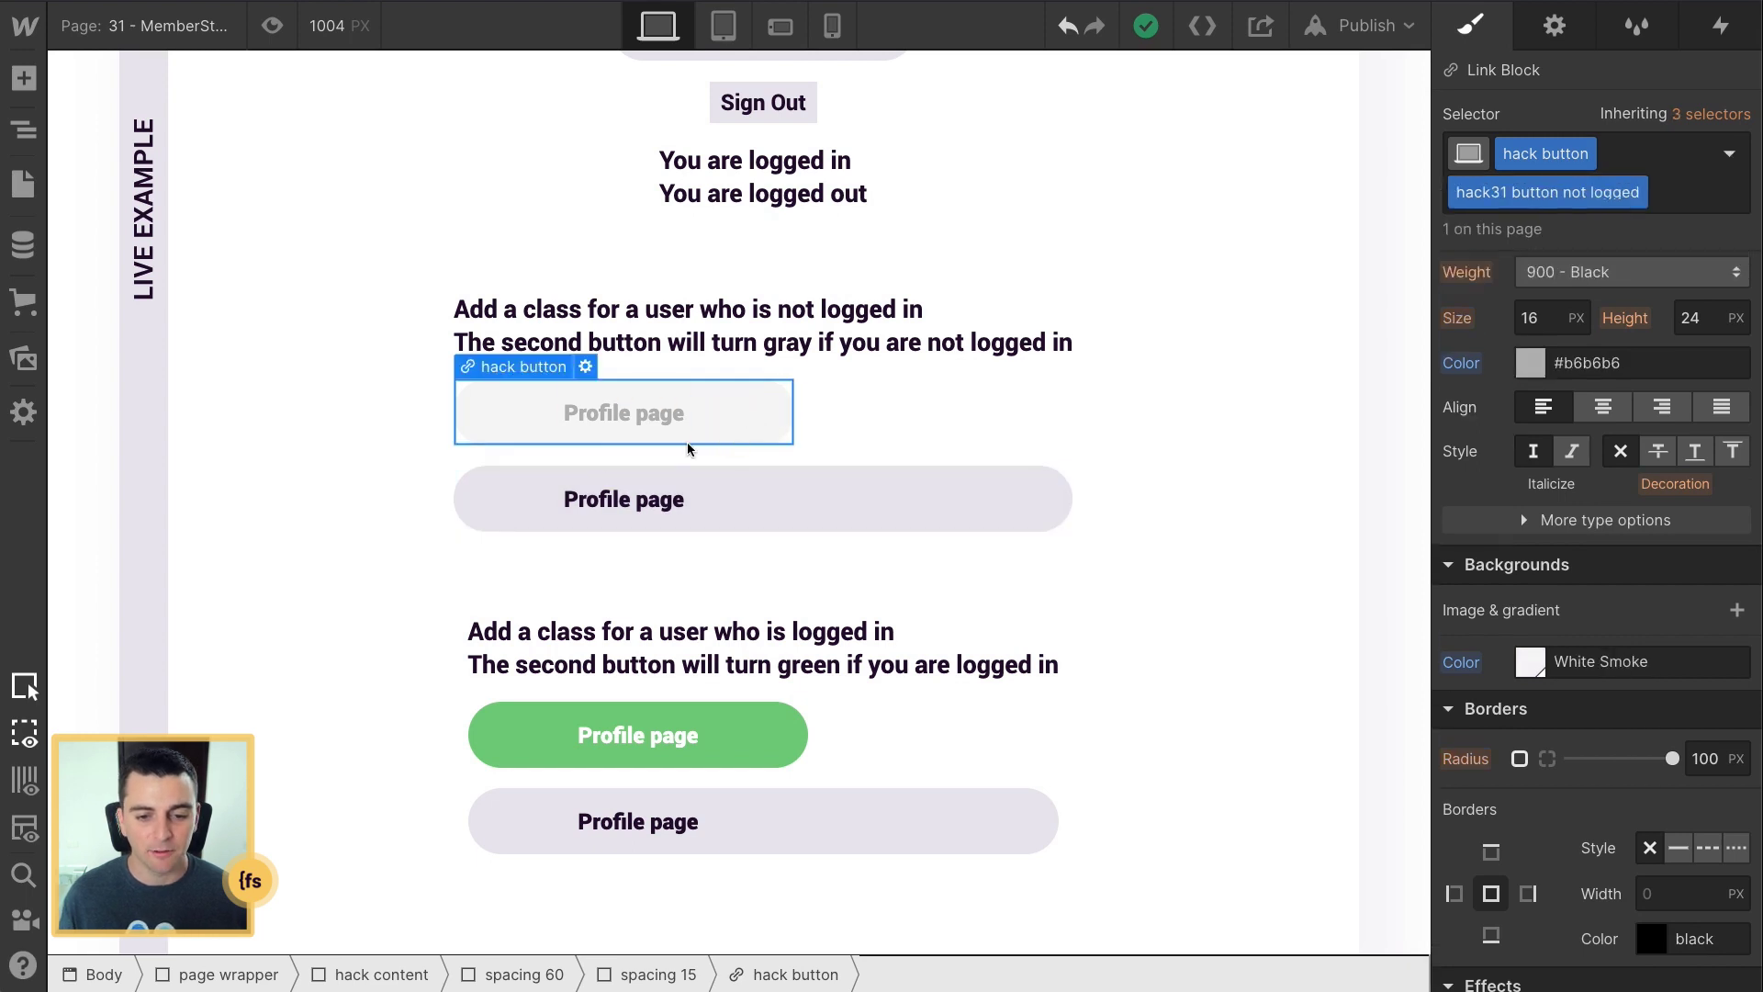
{"action": "left_click", "coordinate": [797, 793]}
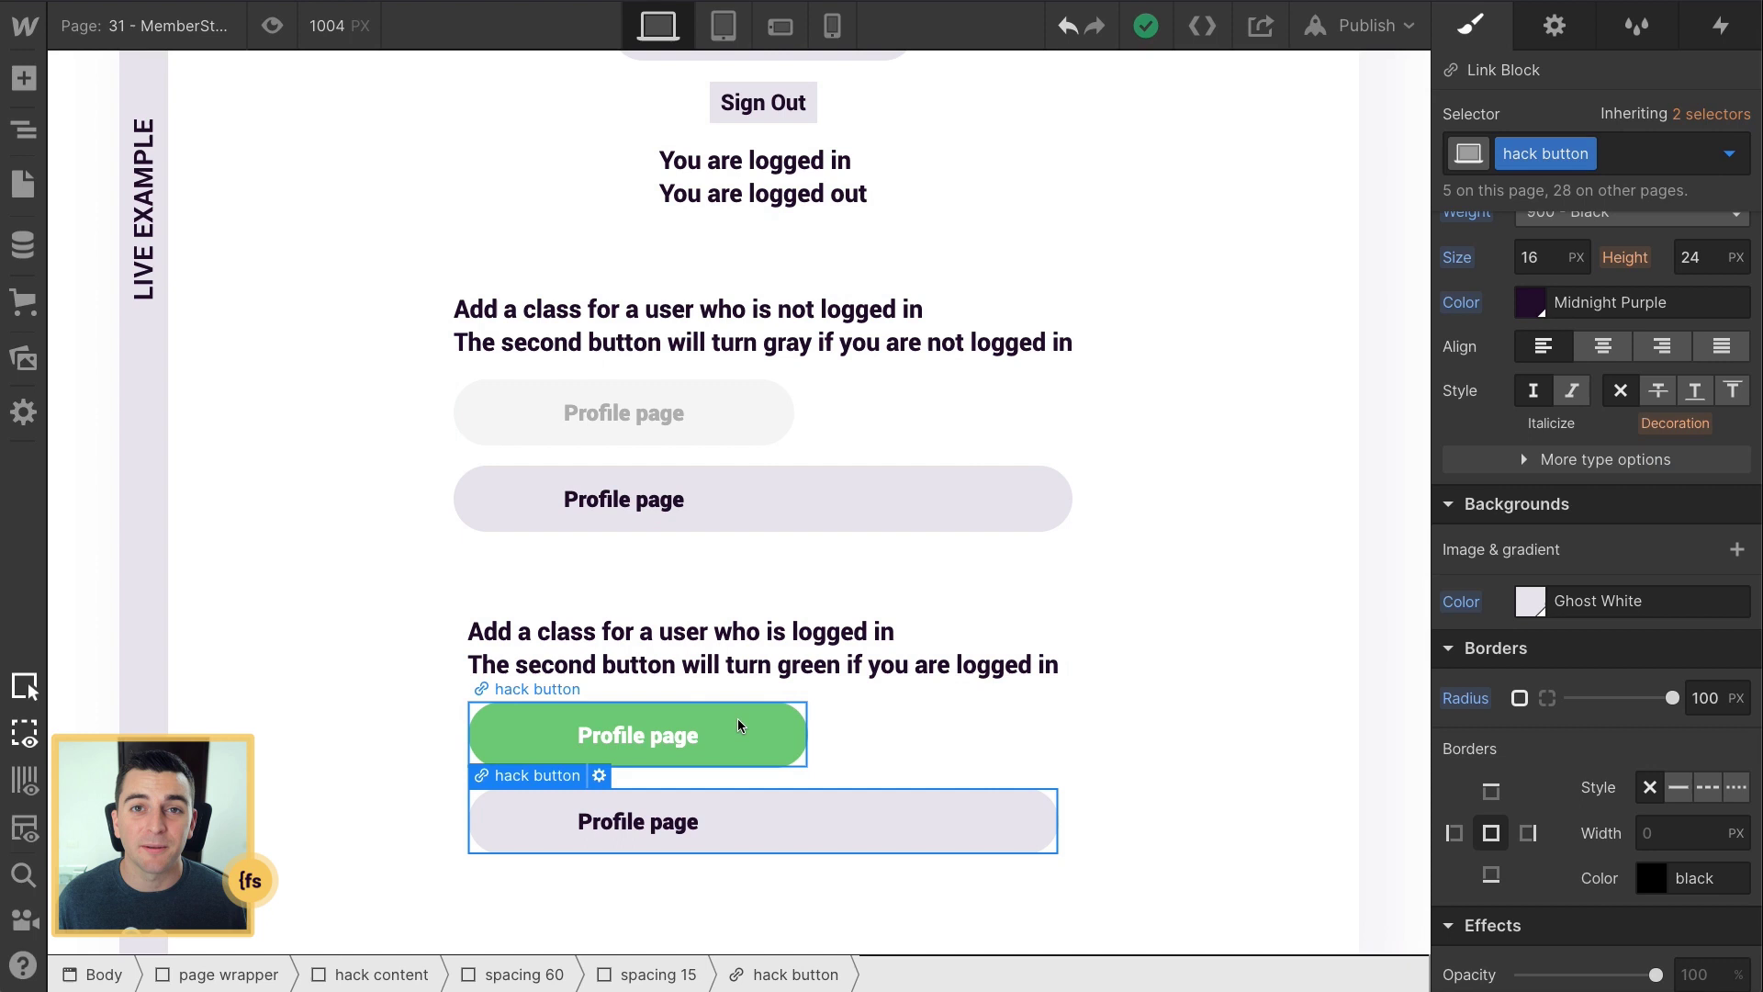
Step: Select the second Profile page button and open its ms-nouser-addclass attribute
{"action": "left_click", "coordinate": [808, 516]}
{"action": "left_click", "coordinate": [802, 528]}
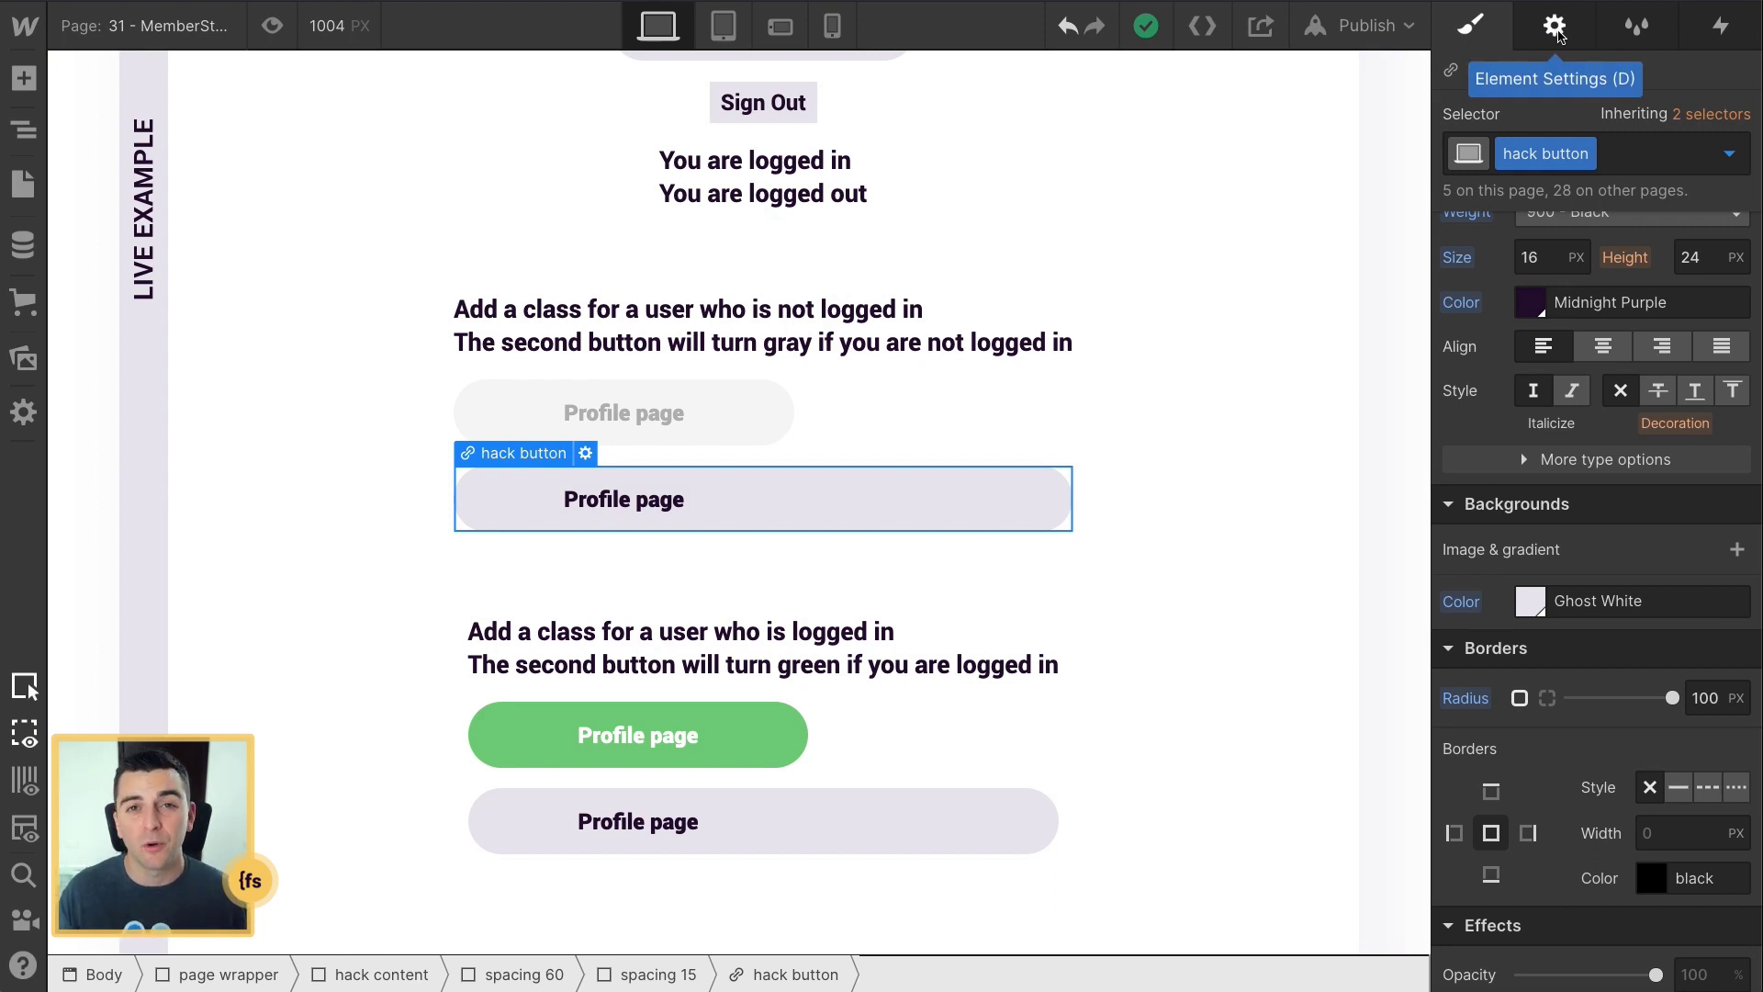
{"action": "left_click", "coordinate": [1555, 28]}
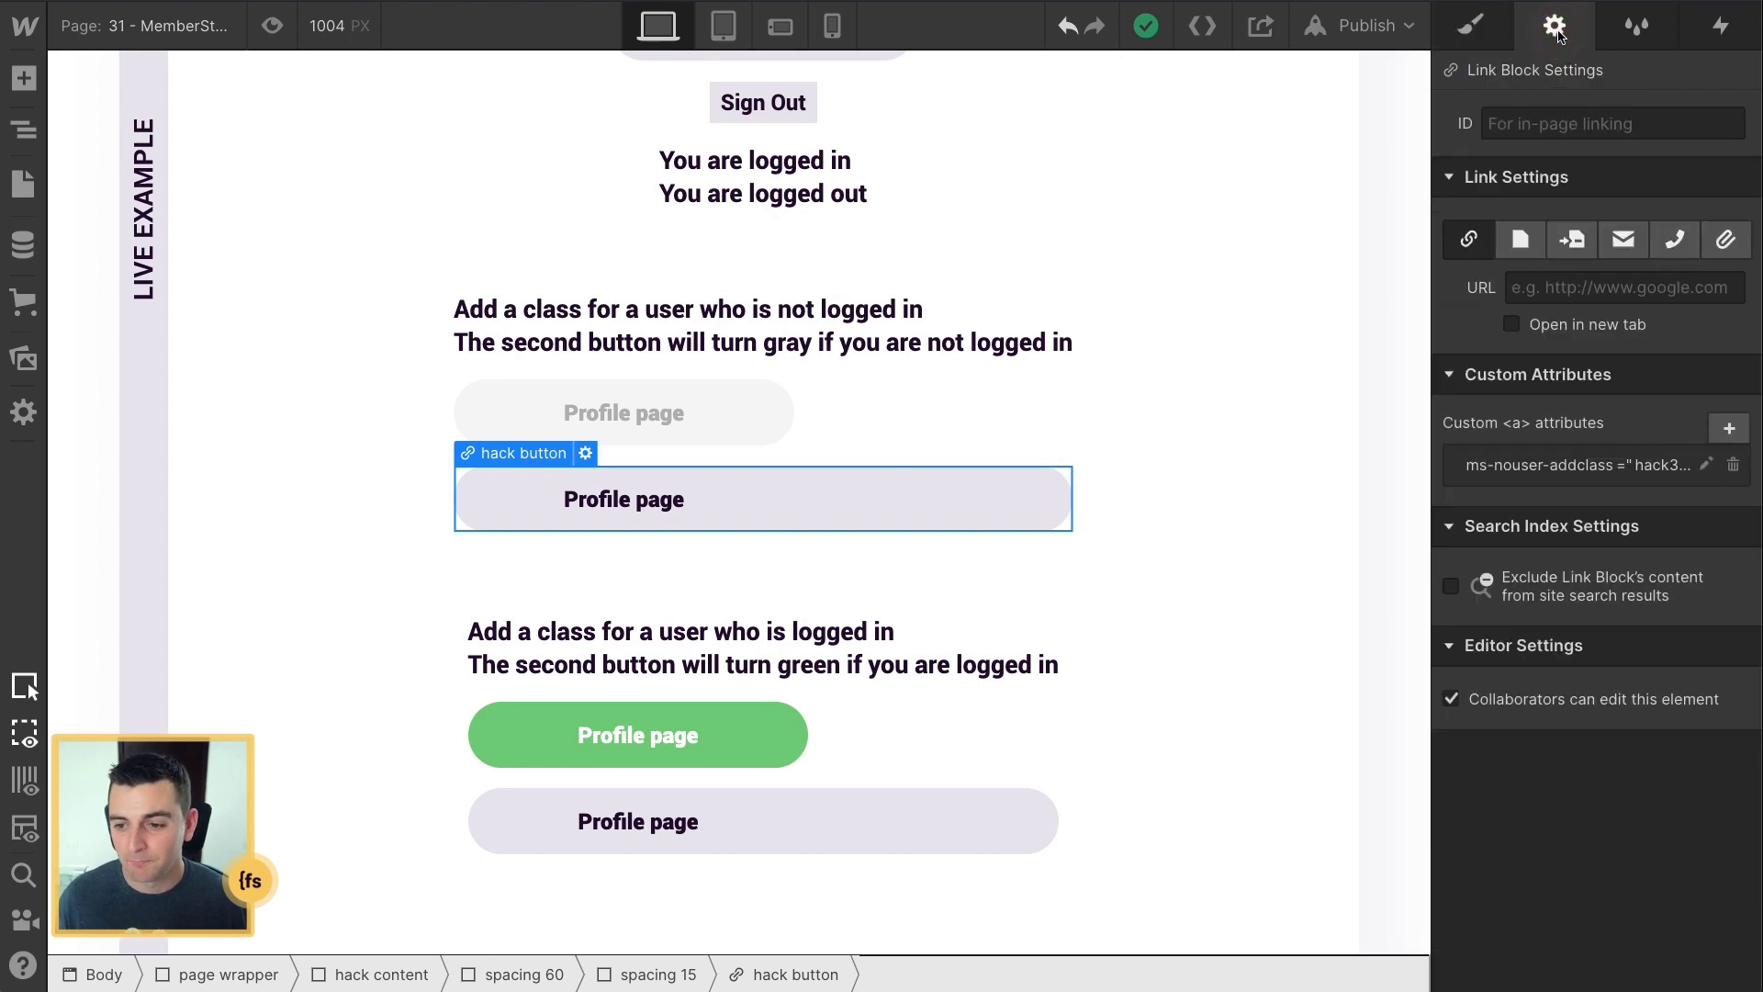
{"action": "left_click", "coordinate": [1510, 476]}
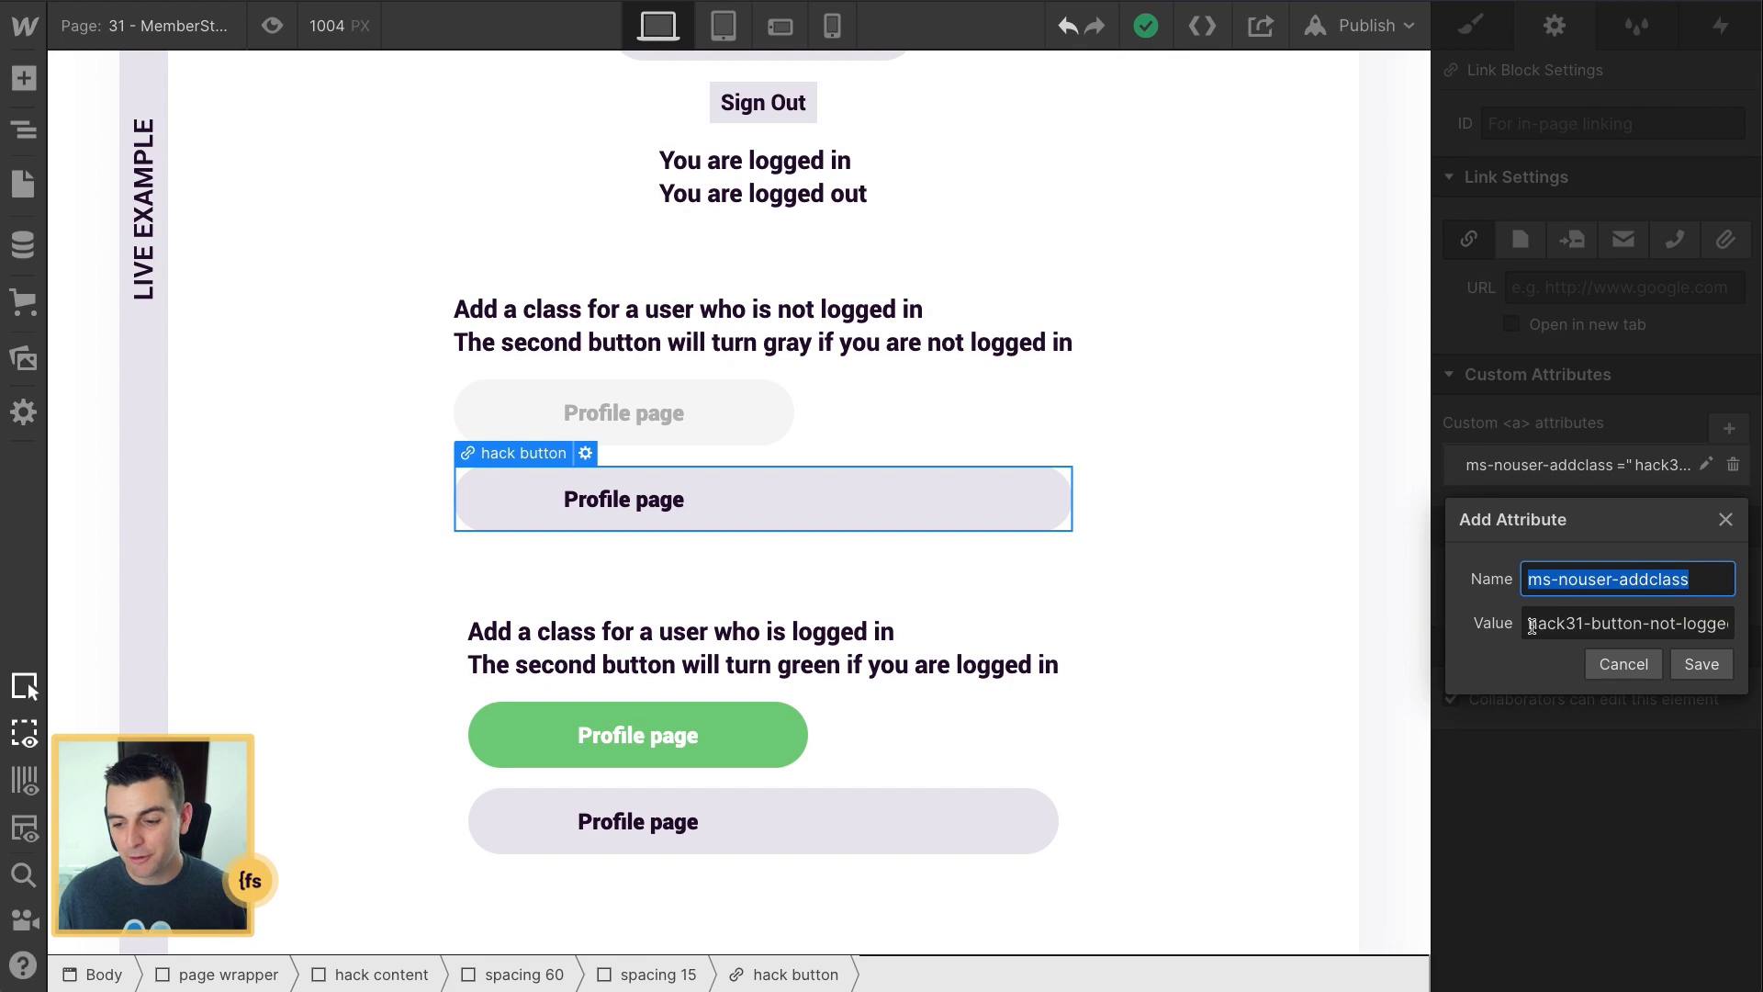
Step: Inspect the attribute name and its hack31-button-not-logged value, then save it unchanged
{"action": "left_click_drag", "start_coordinate": [1529, 622], "coordinate": [1754, 625]}
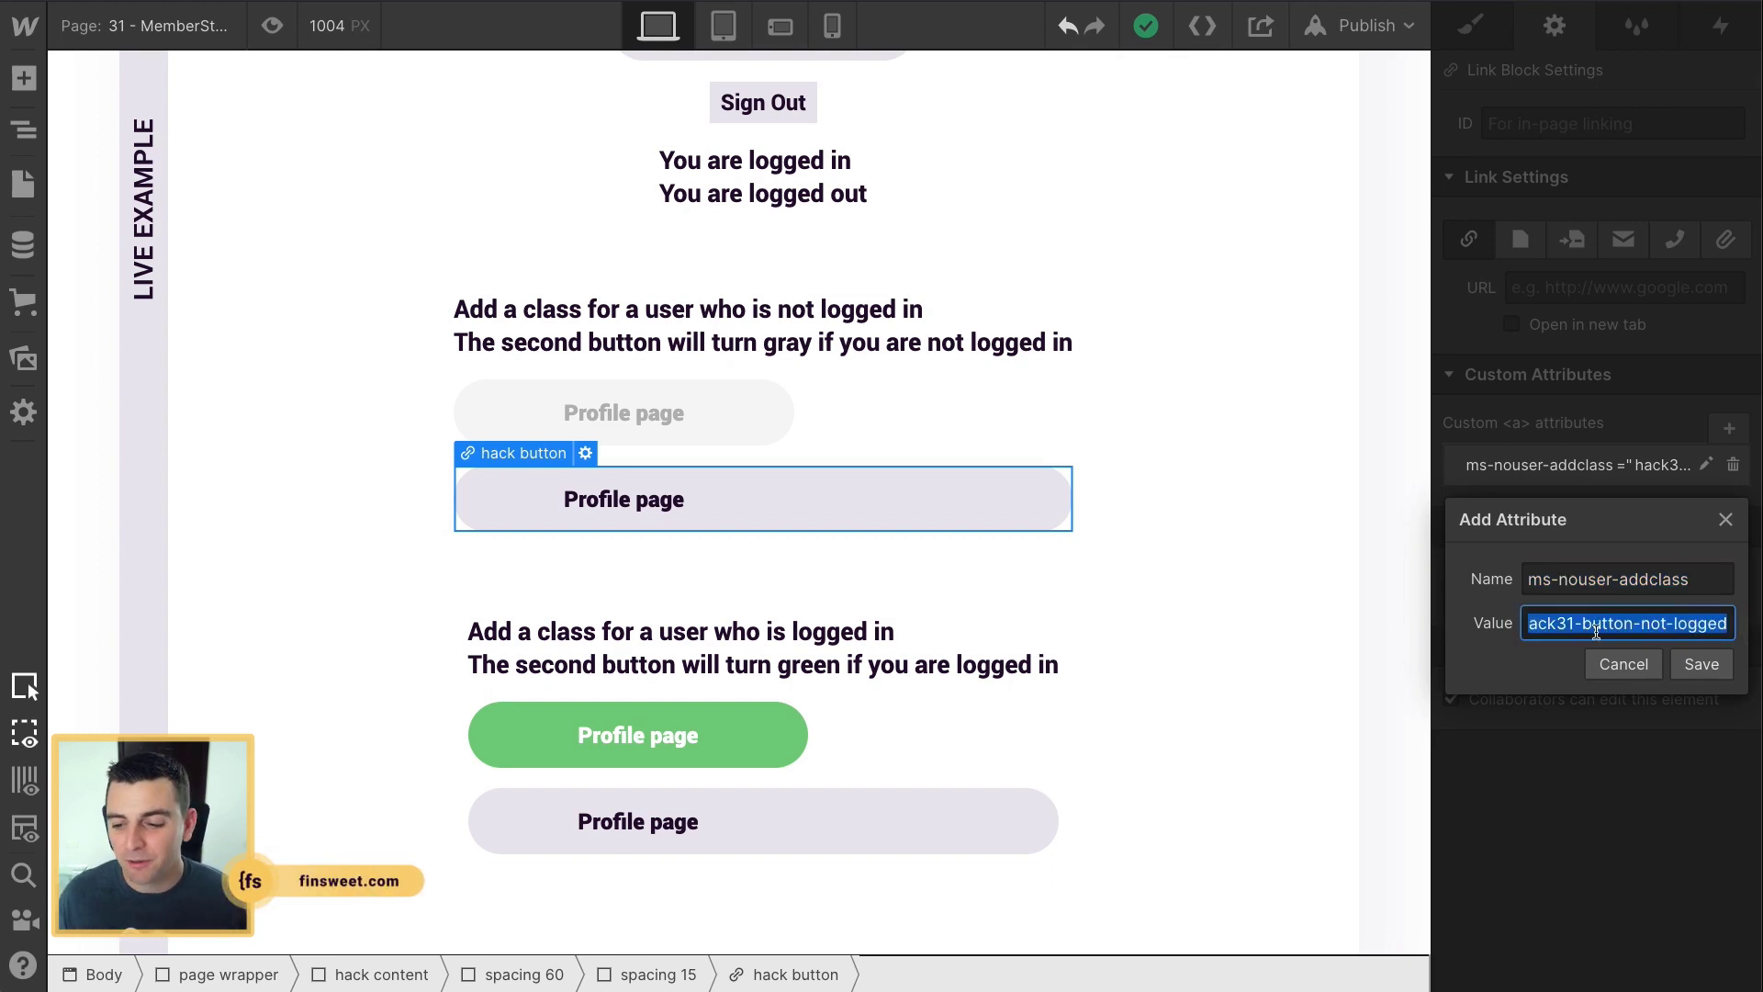
{"action": "left_click_drag", "start_coordinate": [1709, 581], "coordinate": [1516, 575]}
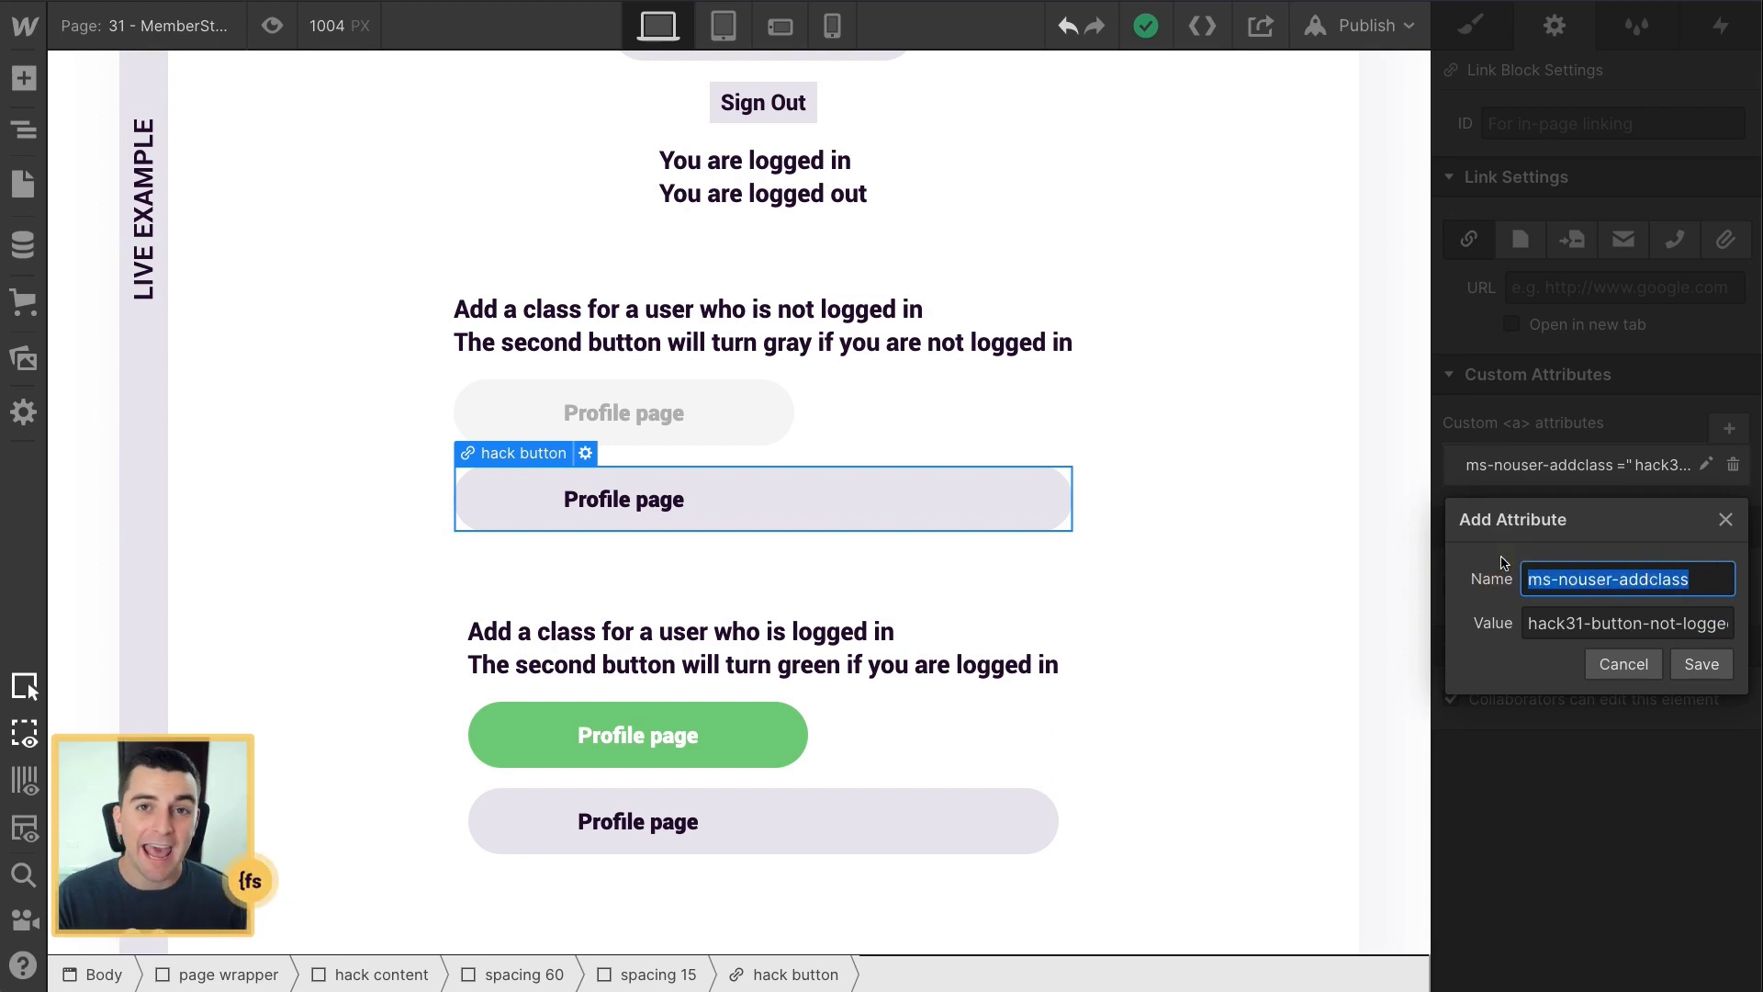
{"action": "left_click_drag", "start_coordinate": [1527, 623], "coordinate": [1699, 621]}
{"action": "left_click", "coordinate": [1524, 623]}
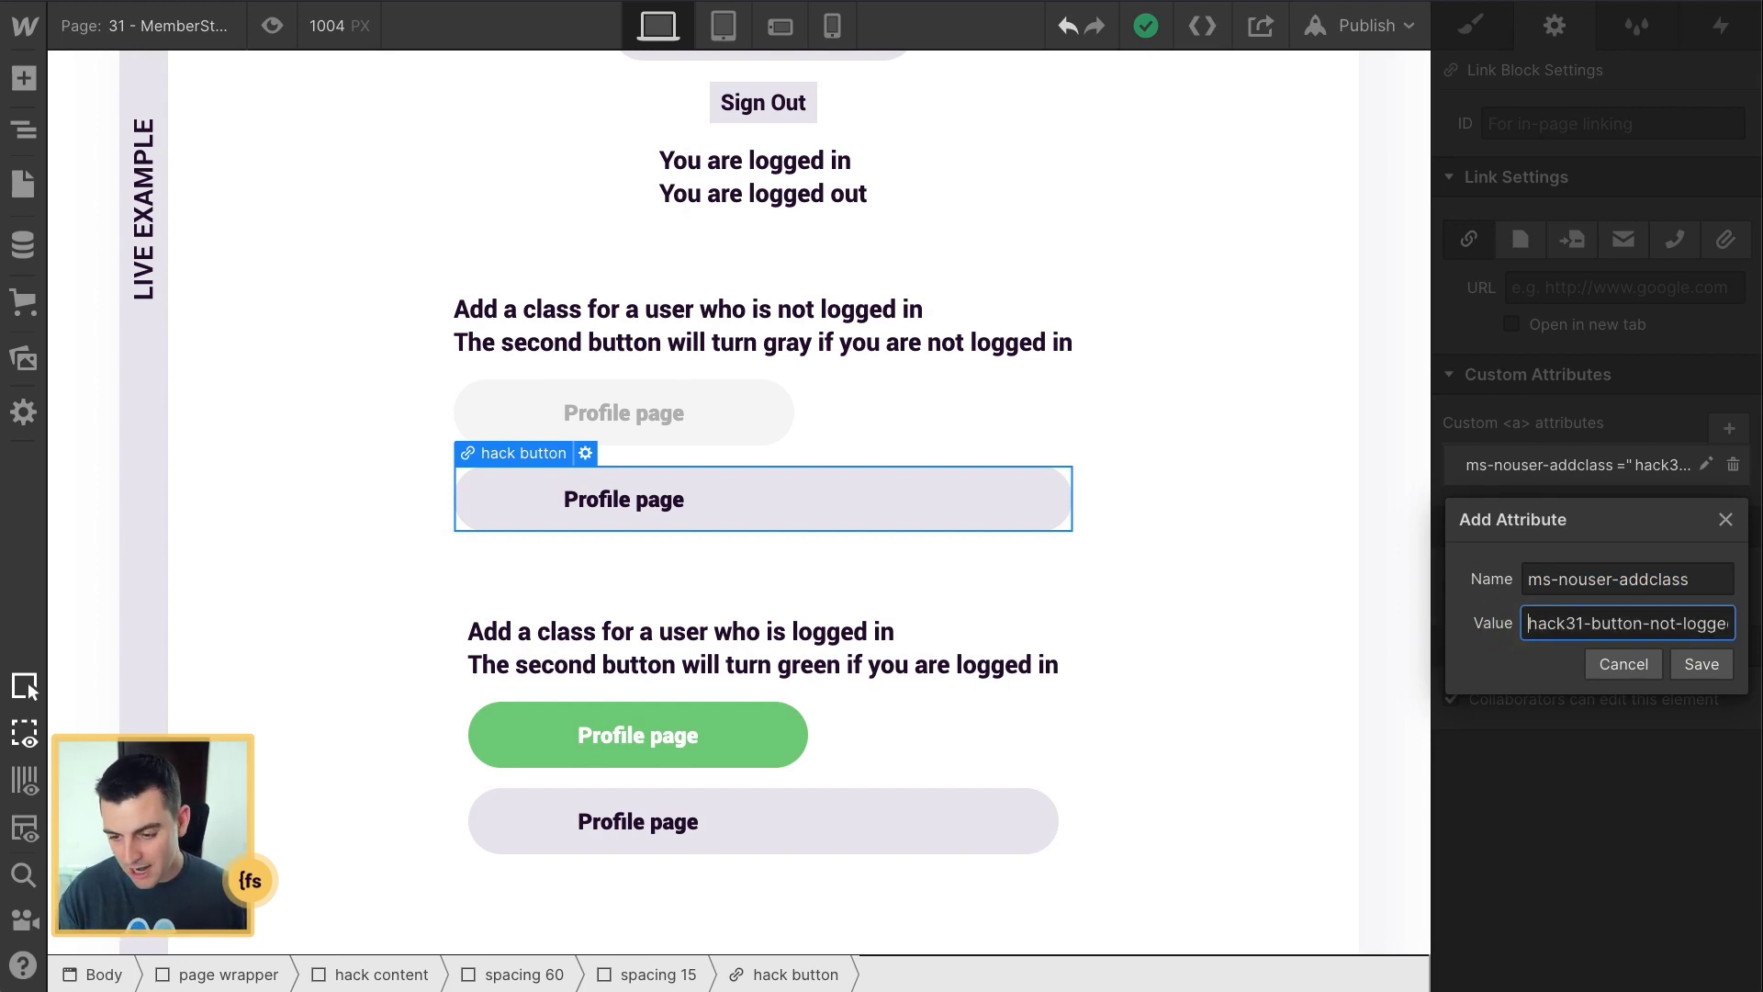
{"action": "type", "text": "."}
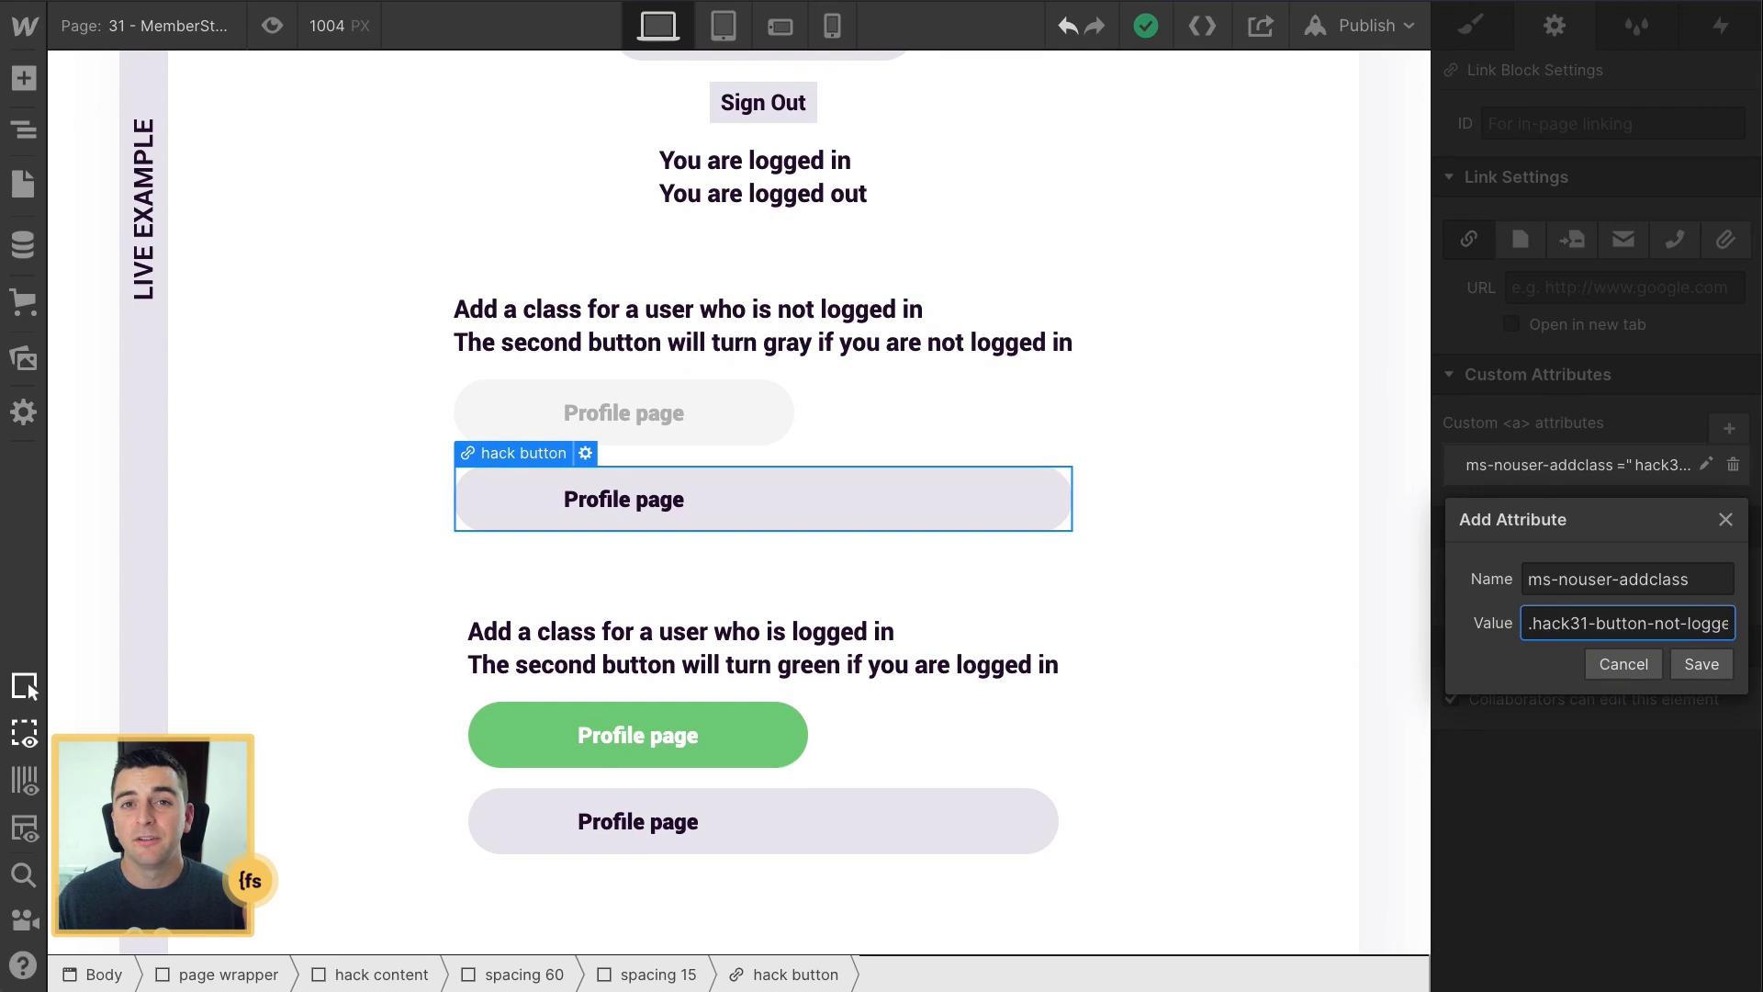
{"action": "key", "text": "BackSpace"}
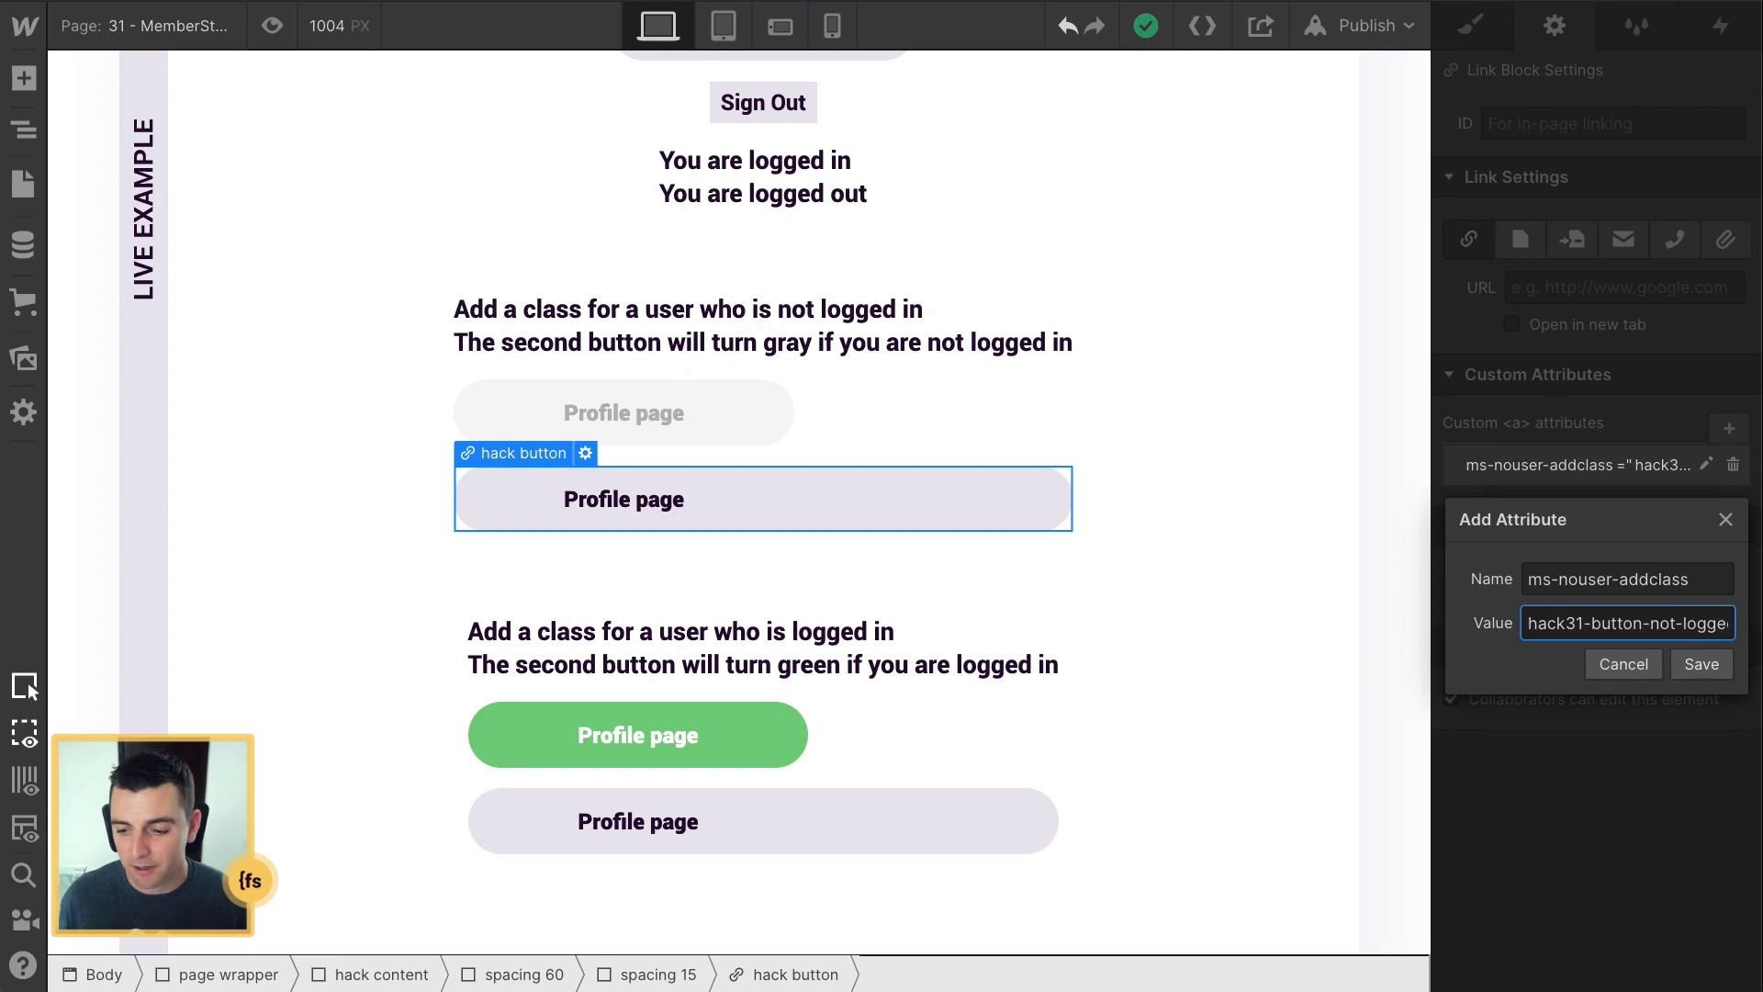
{"action": "left_click", "coordinate": [1476, 613]}
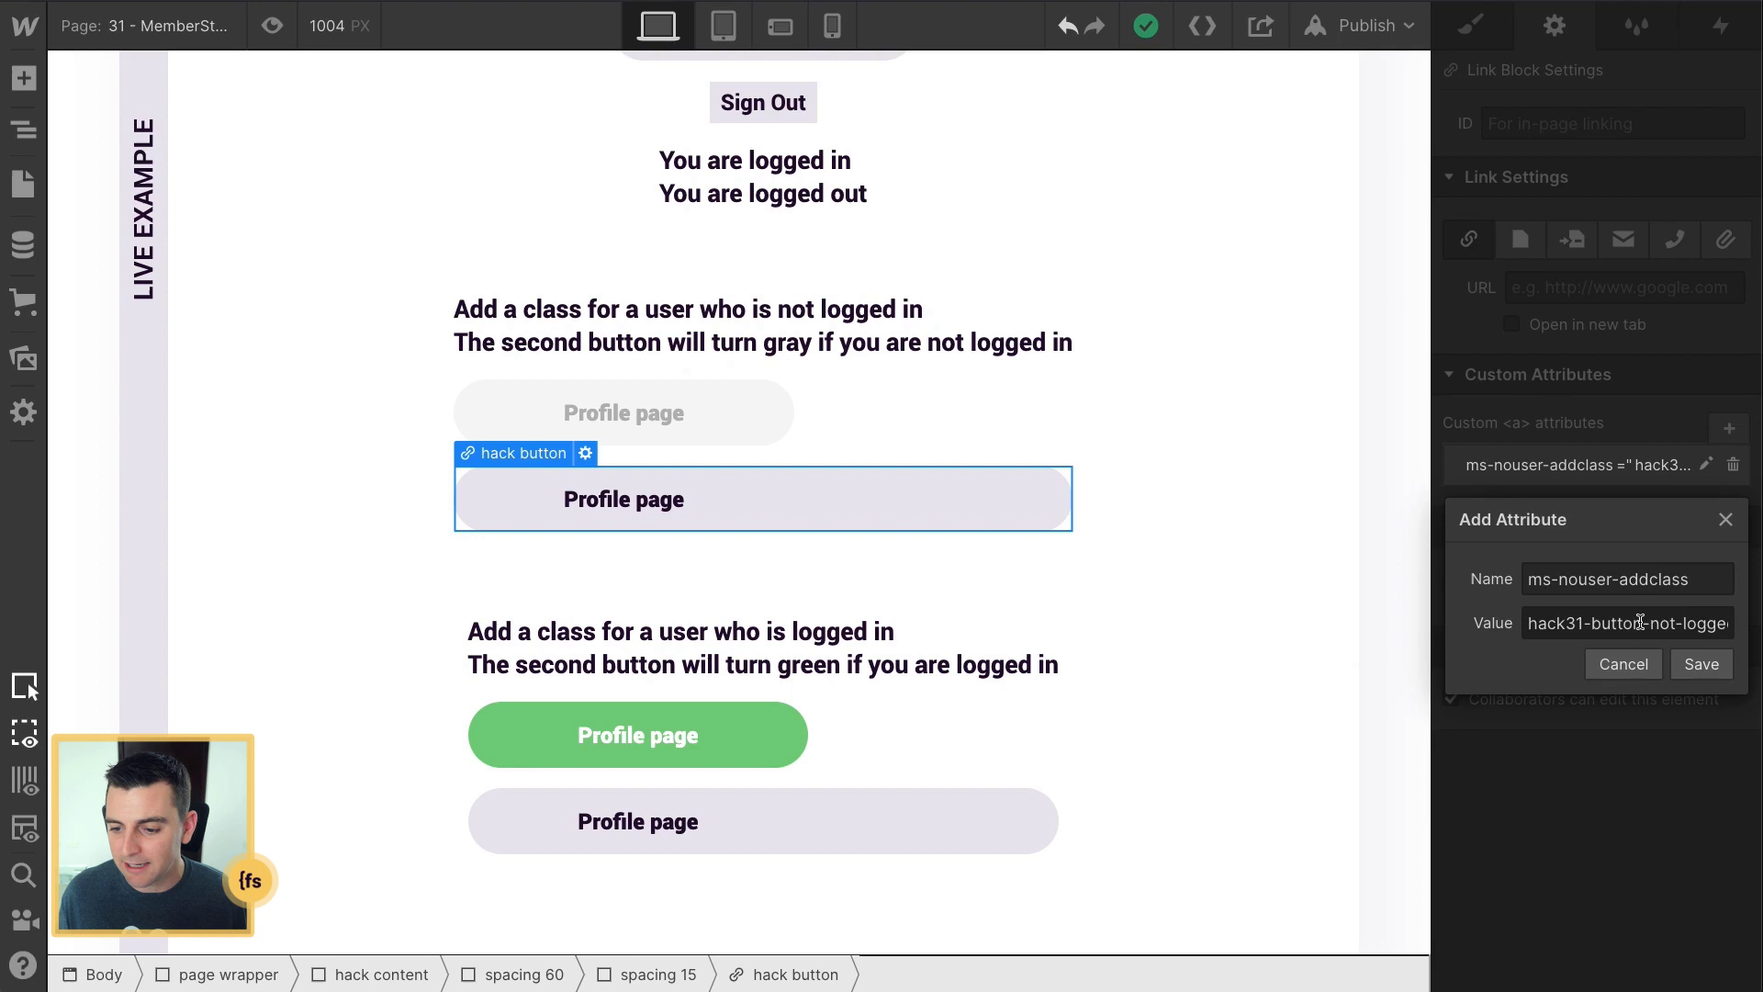
{"action": "left_click", "coordinate": [1701, 665]}
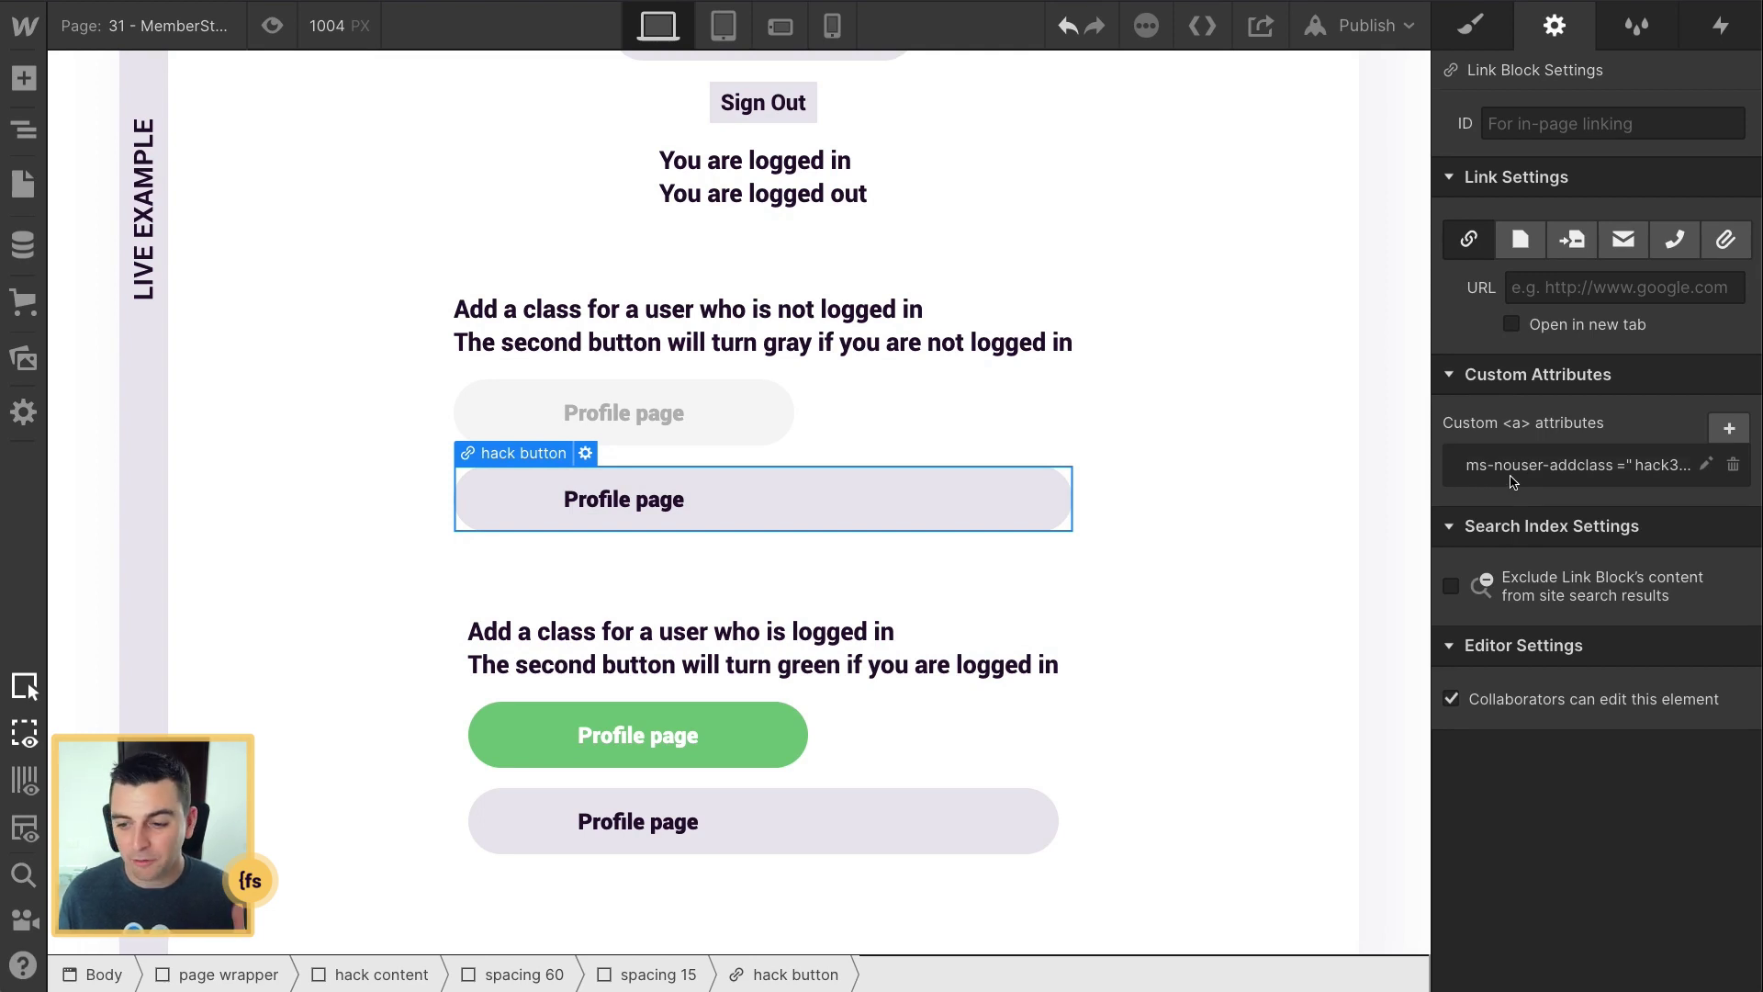
{"action": "left_click", "coordinate": [698, 846]}
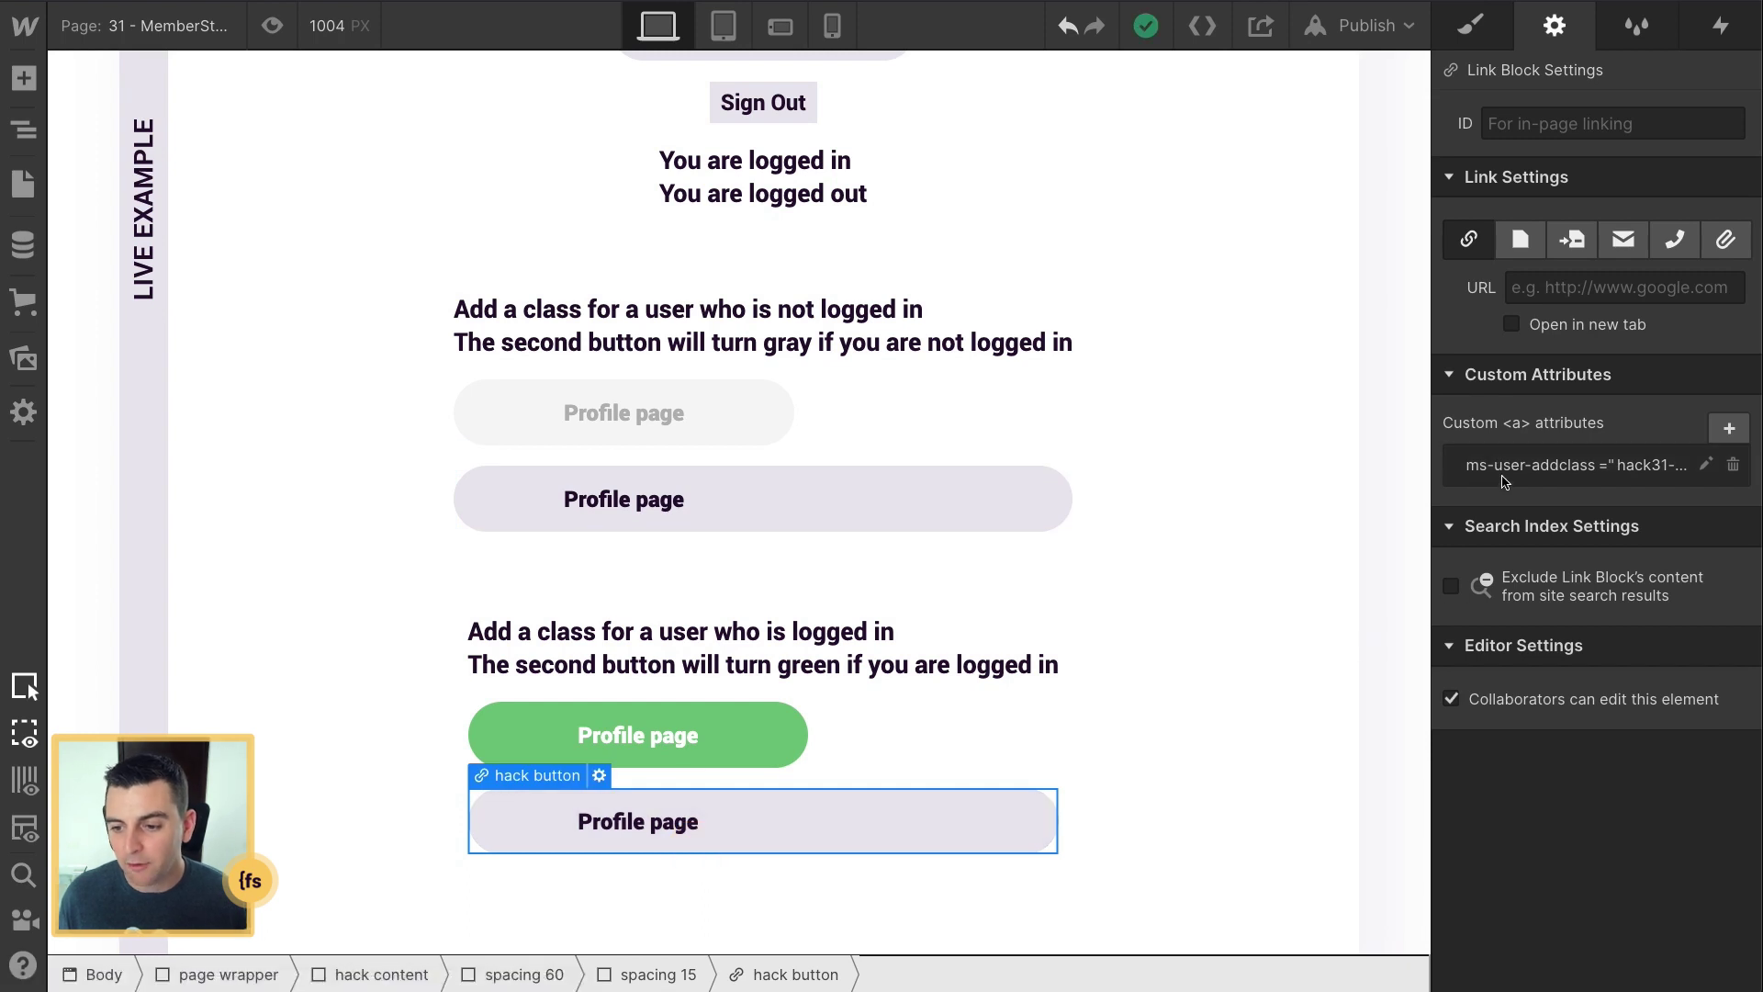
{"action": "left_click", "coordinate": [1553, 470]}
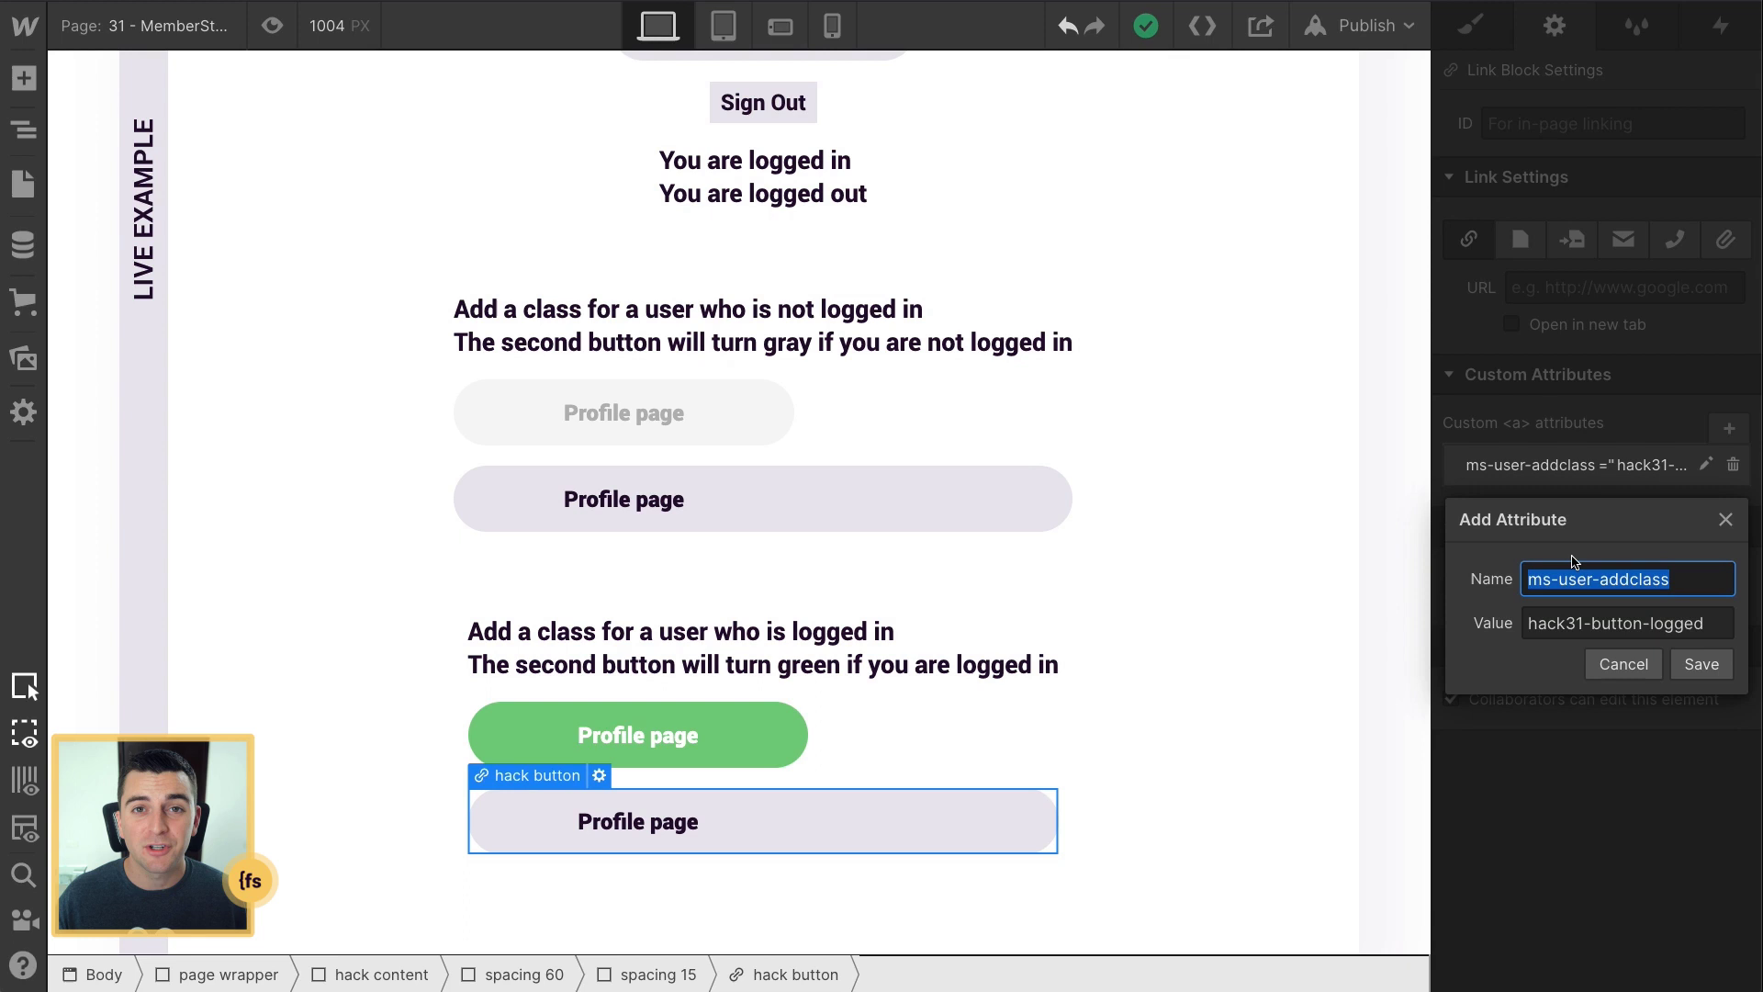
{"action": "left_click", "coordinate": [1708, 630]}
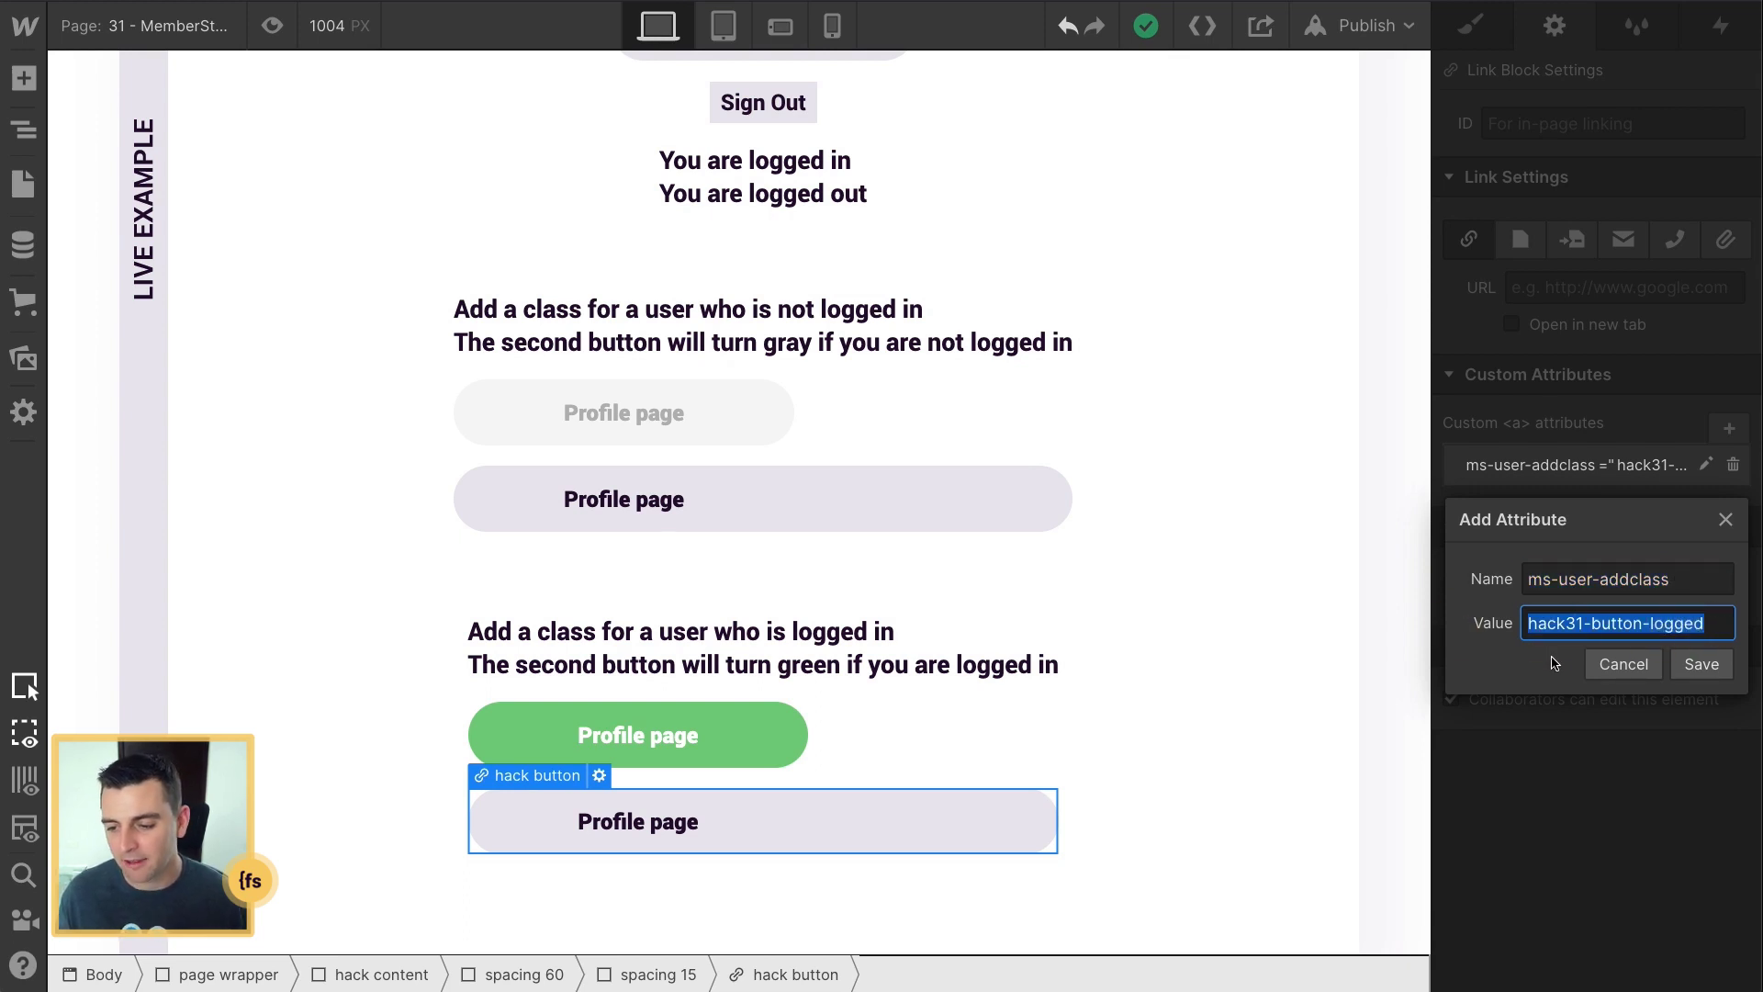
{"action": "left_click", "coordinate": [1623, 668]}
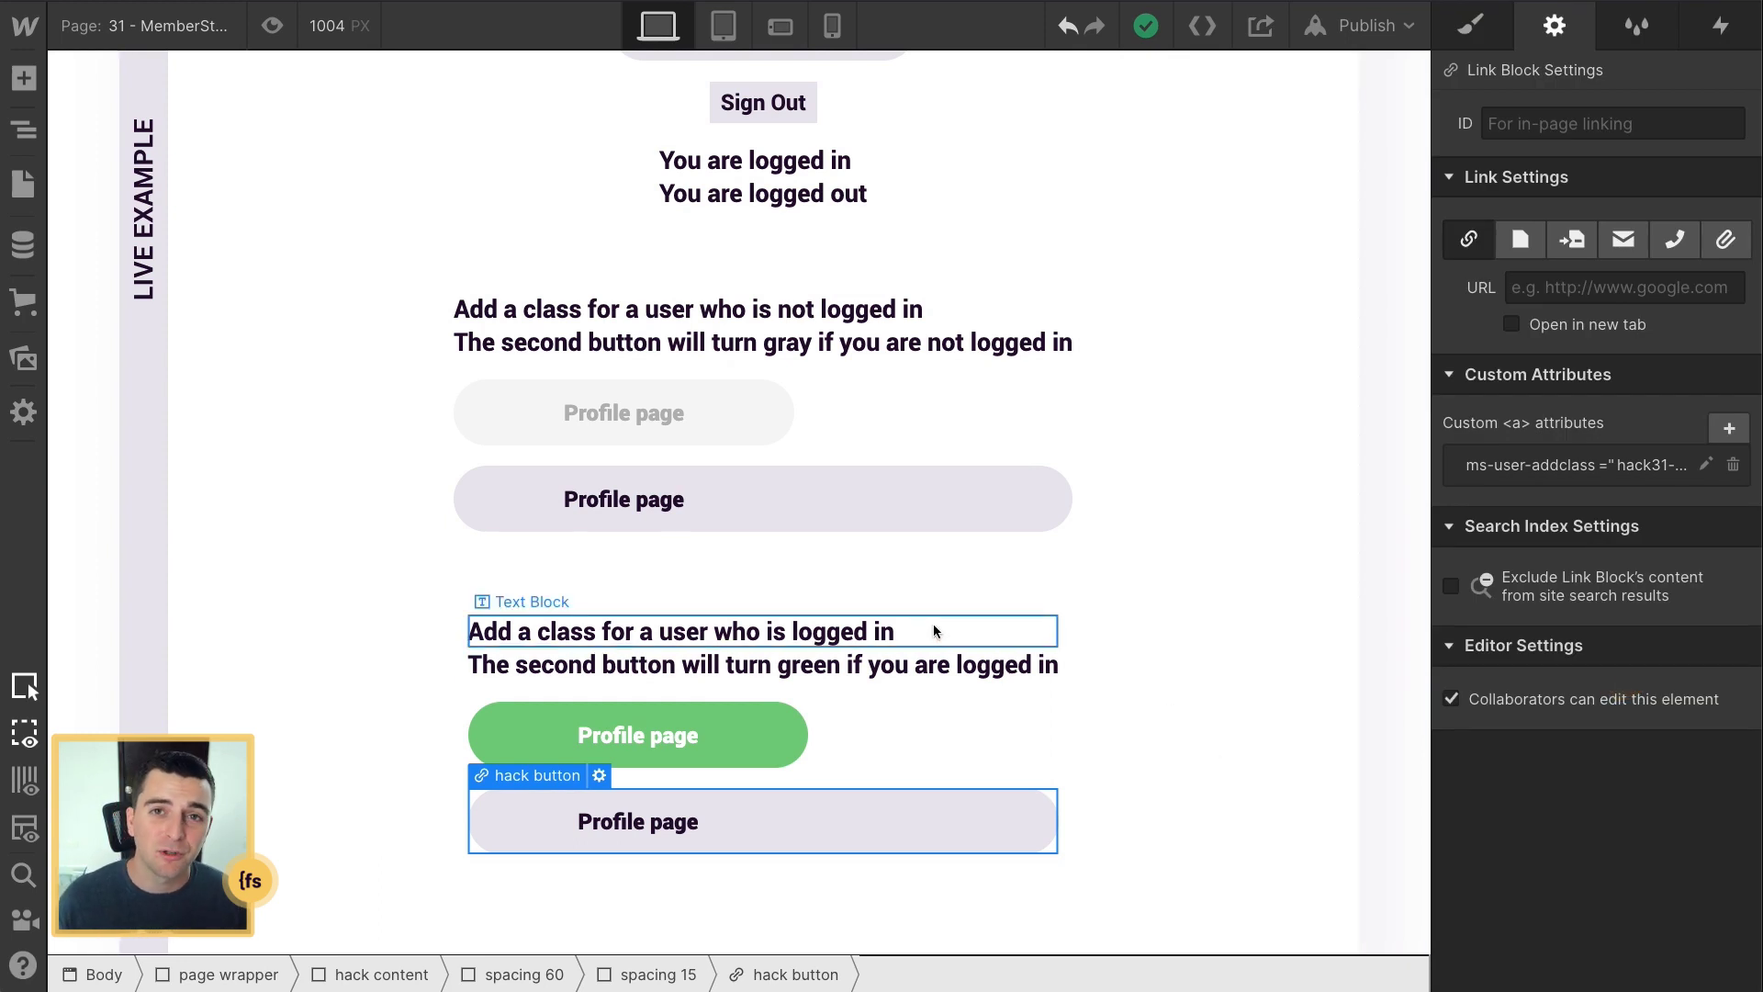
{"action": "left_click", "coordinate": [918, 528]}
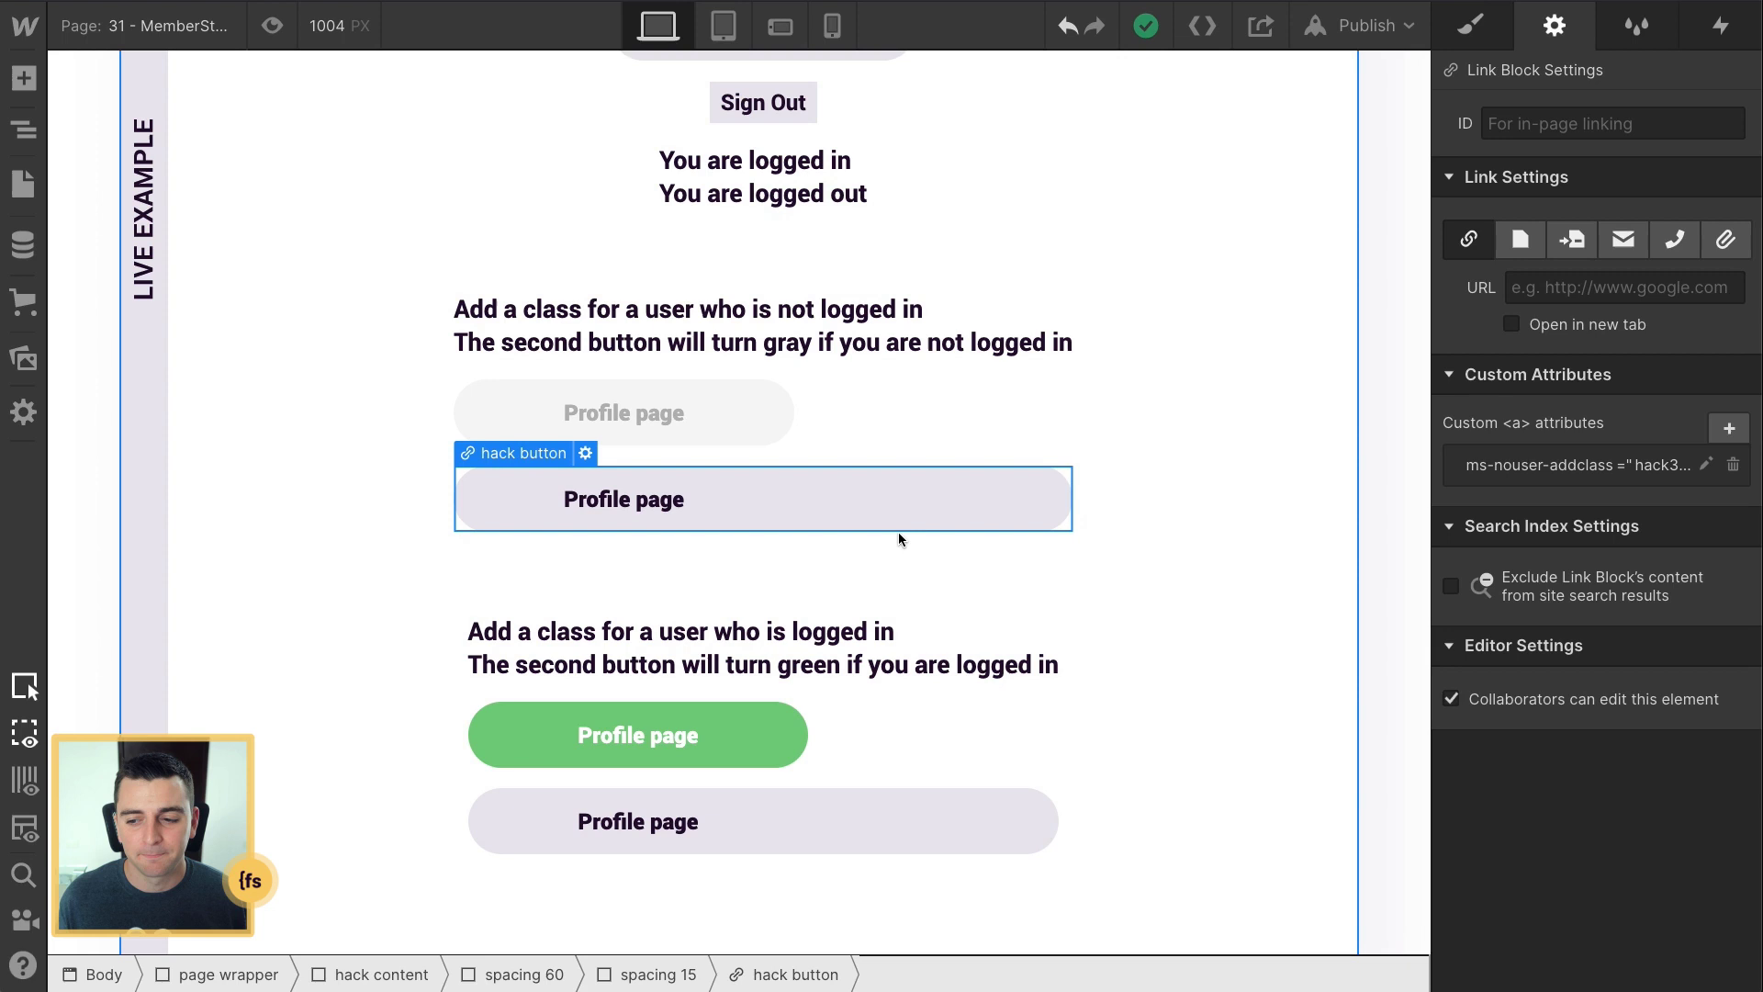
Step: Show the selected button's combo class in the Style panel
{"action": "key", "text": "s"}
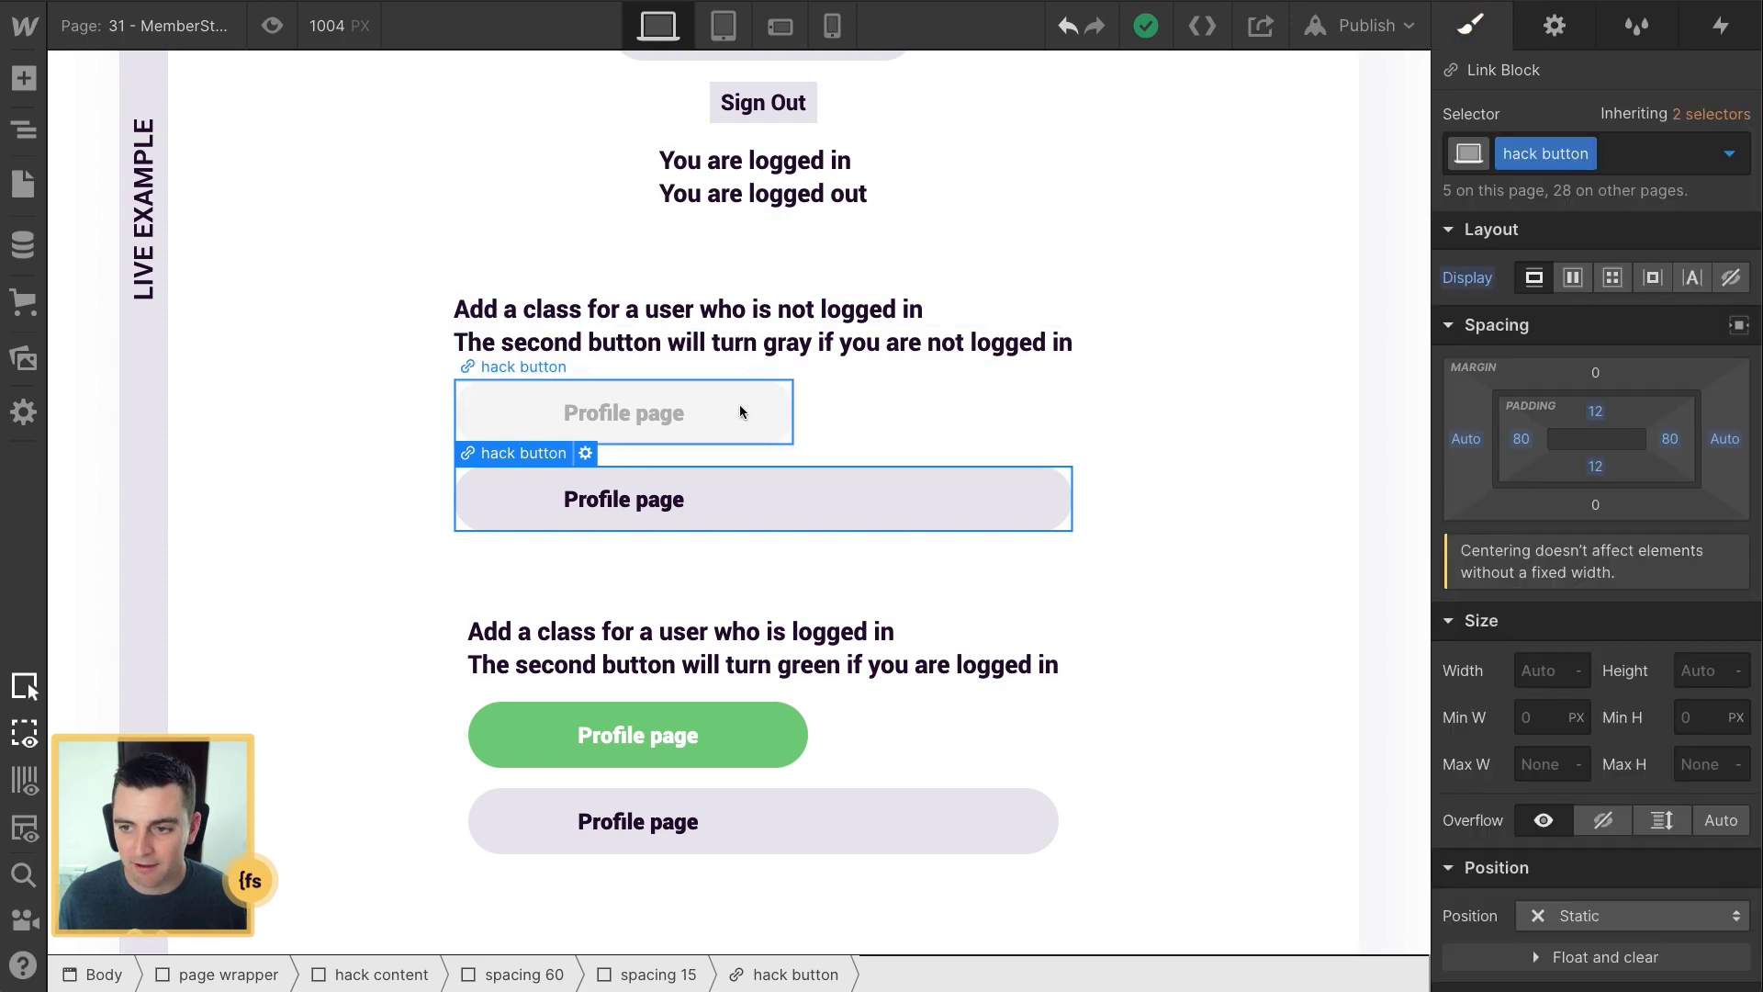
{"action": "key", "text": "ctrl+Return"}
{"action": "type", "text": "hack31 button not logged in"}
{"action": "key", "text": "Return"}
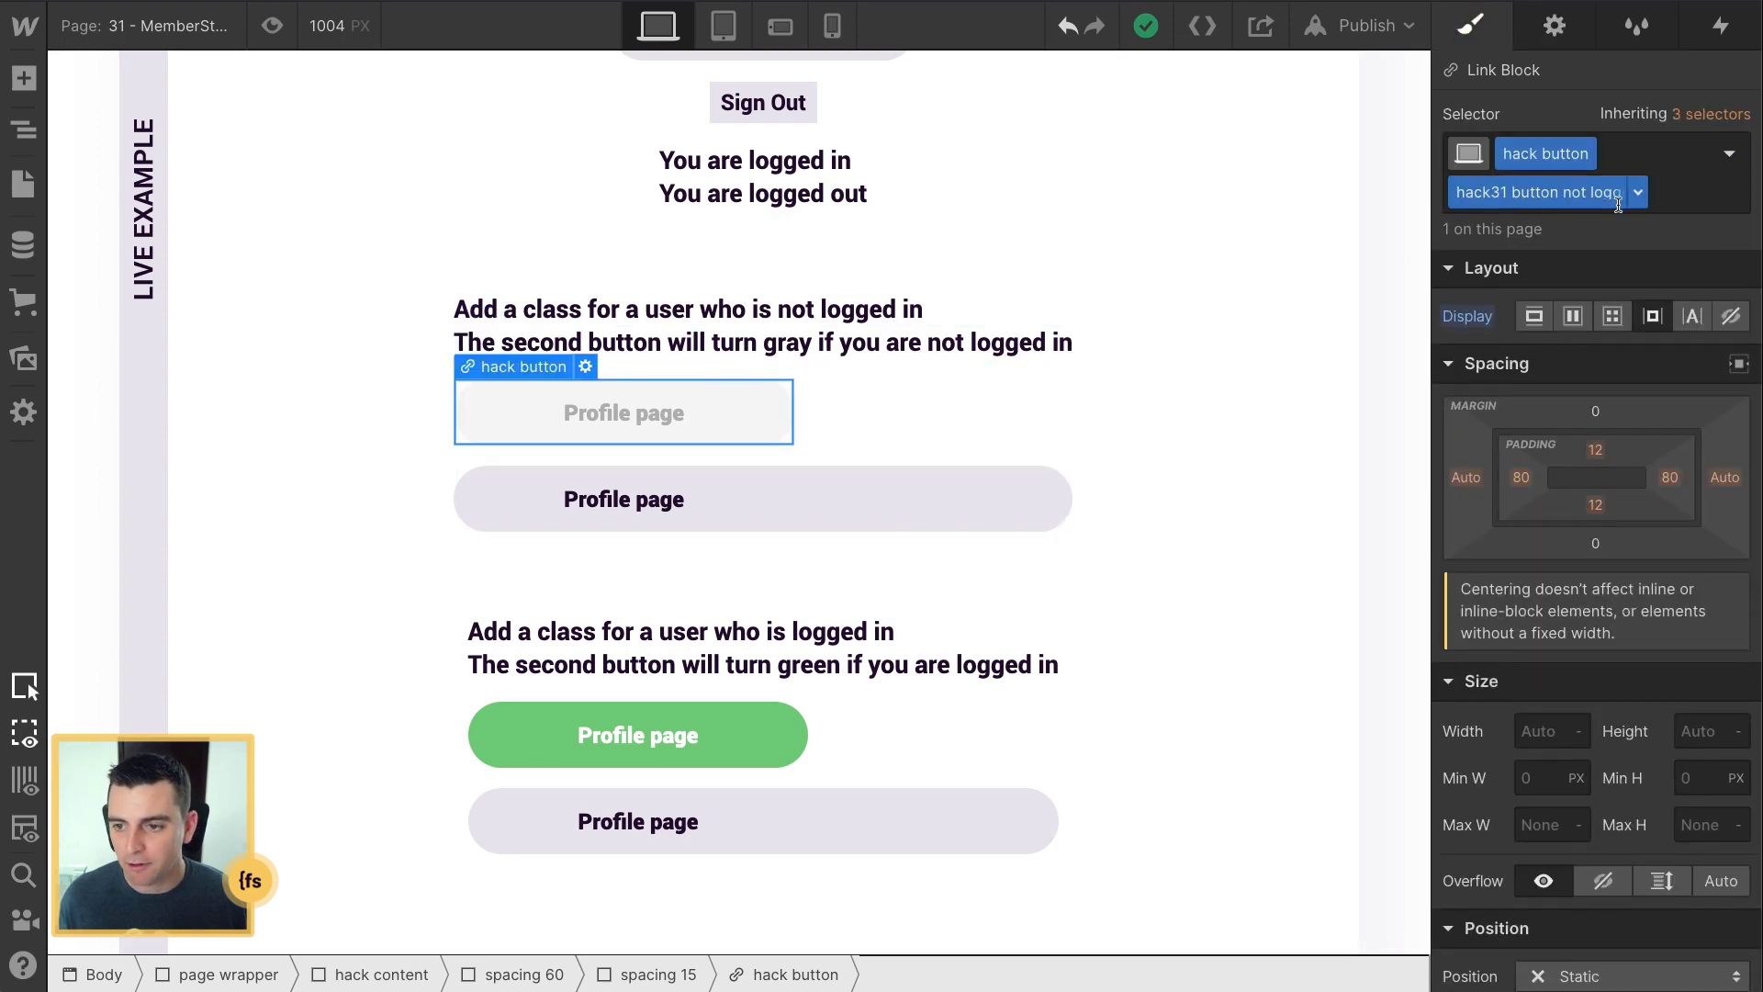
Step: Review page 31's head code giving hack31-button-not-logged pointer-events: none, then reselect the button
{"action": "left_click", "coordinate": [33, 172]}
{"action": "scroll", "coordinate": [365, 387], "scroll_direction": "down", "scroll_amount": 12}
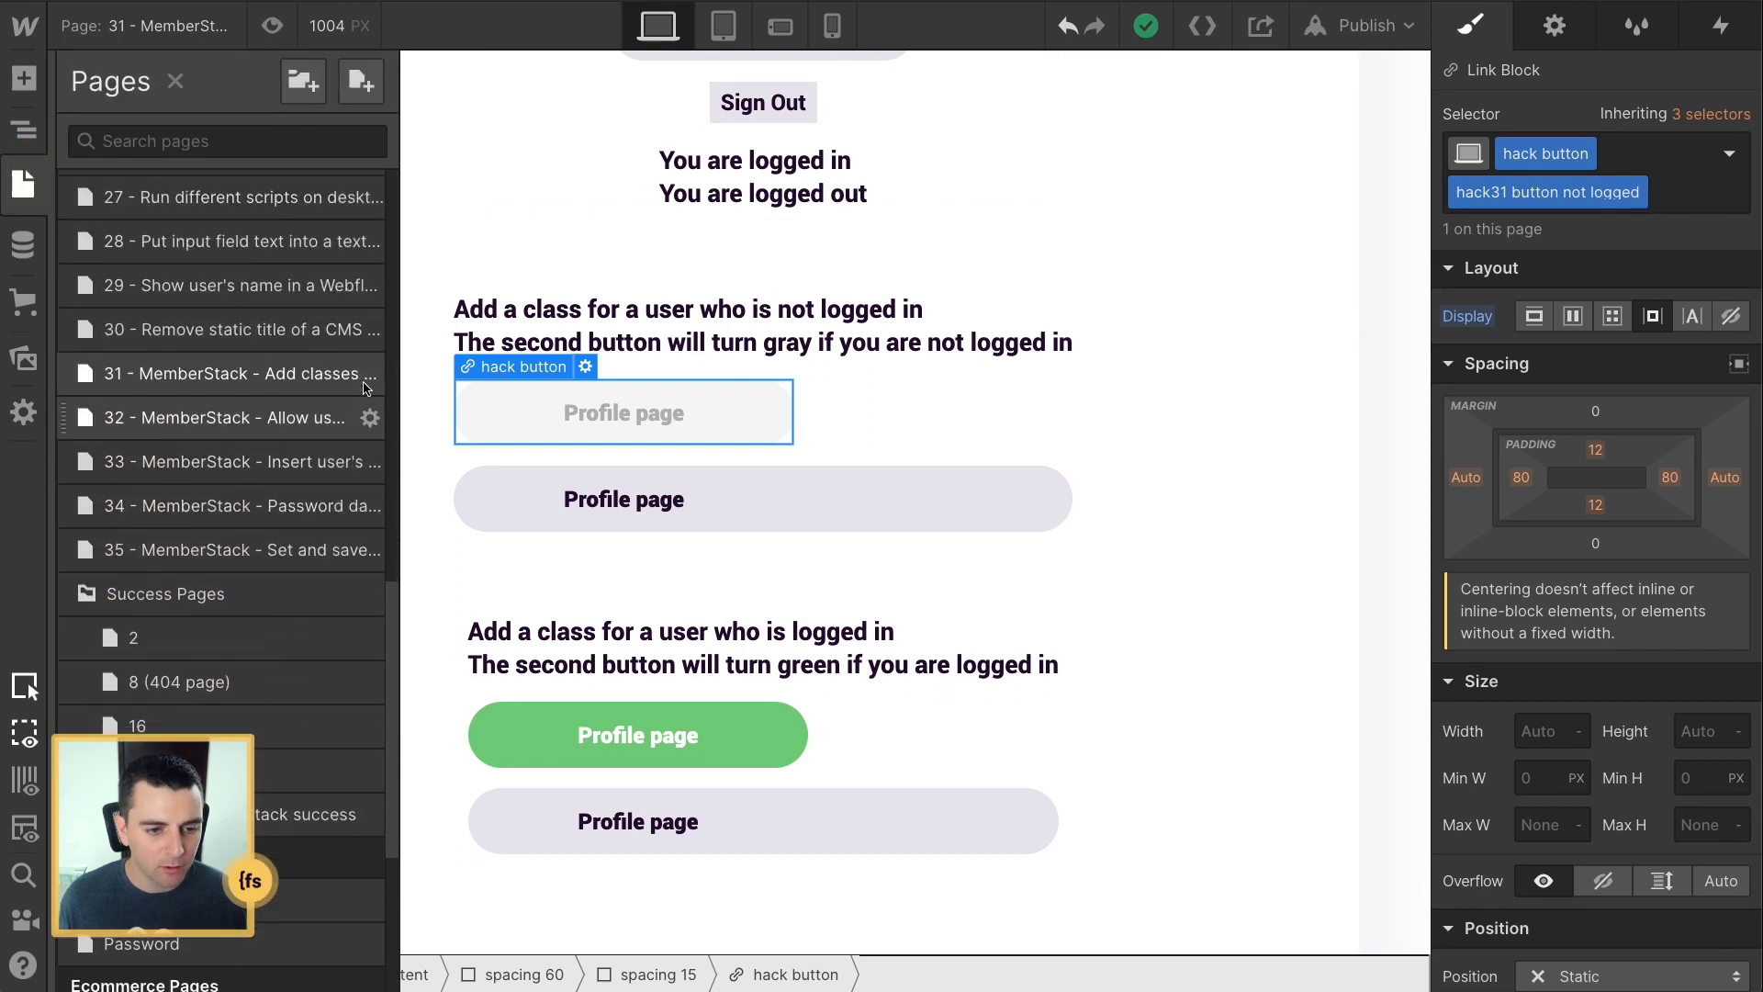
{"action": "left_click", "coordinate": [367, 373]}
{"action": "scroll", "coordinate": [423, 565], "scroll_direction": "down", "scroll_amount": 6}
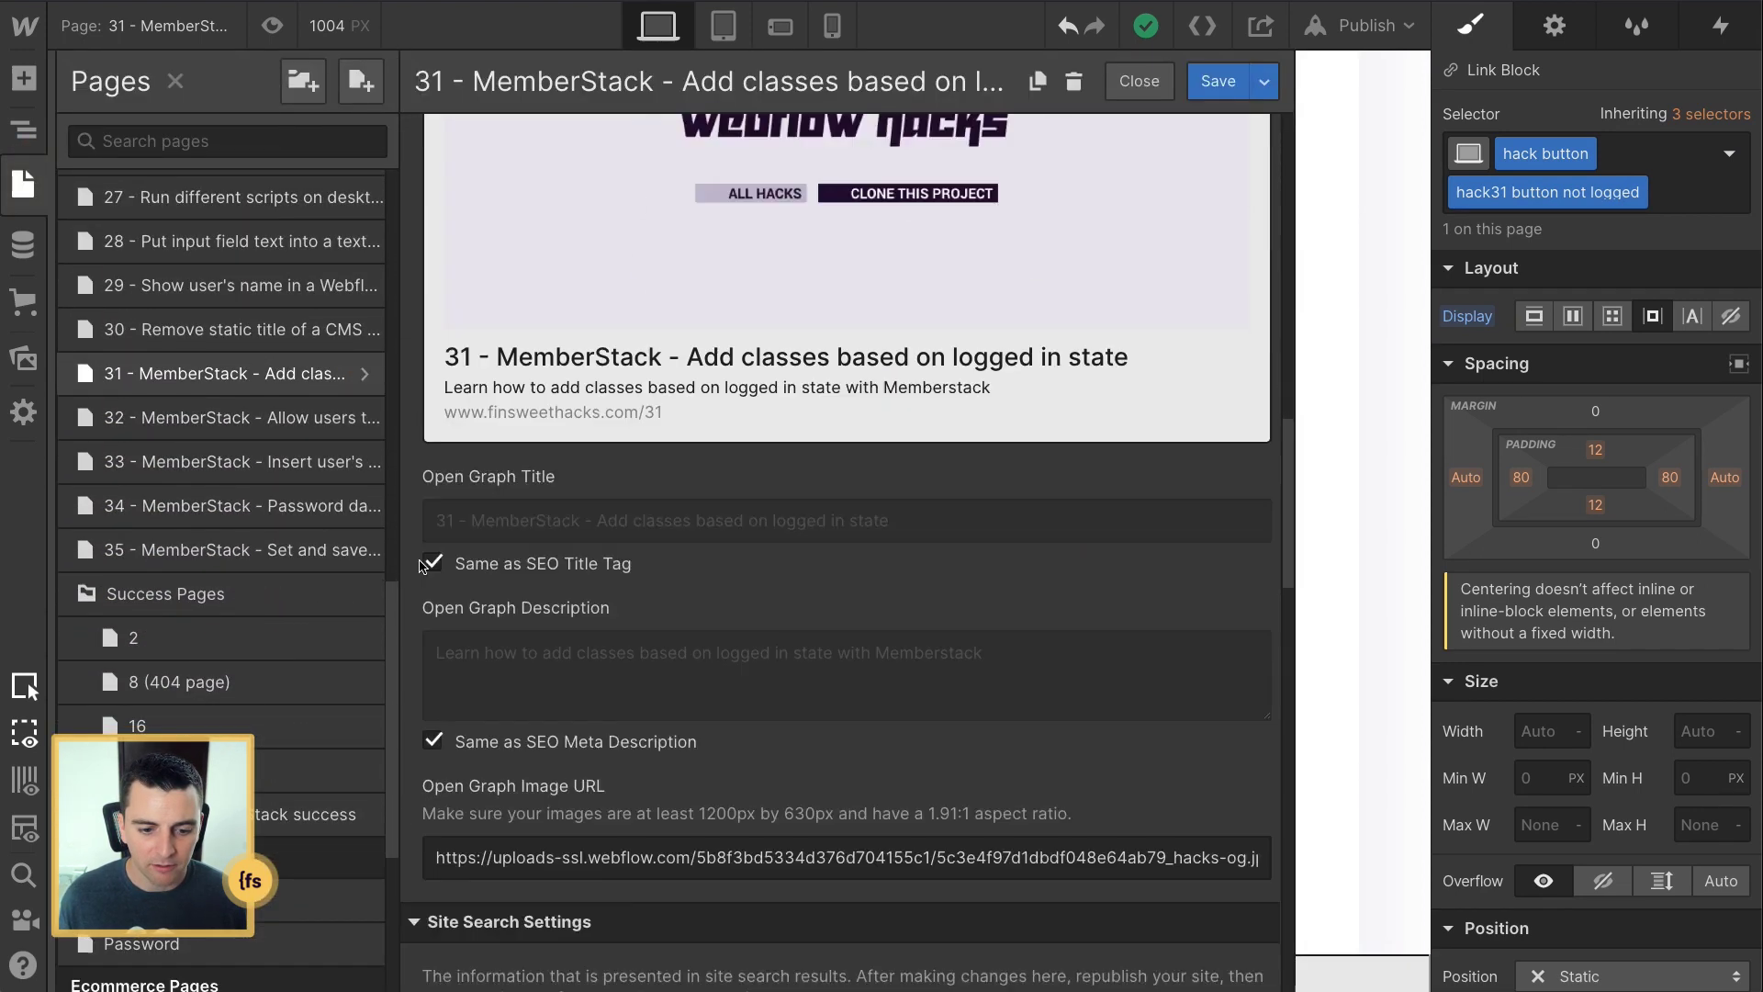
{"action": "scroll", "coordinate": [422, 564], "scroll_direction": "down", "scroll_amount": 10}
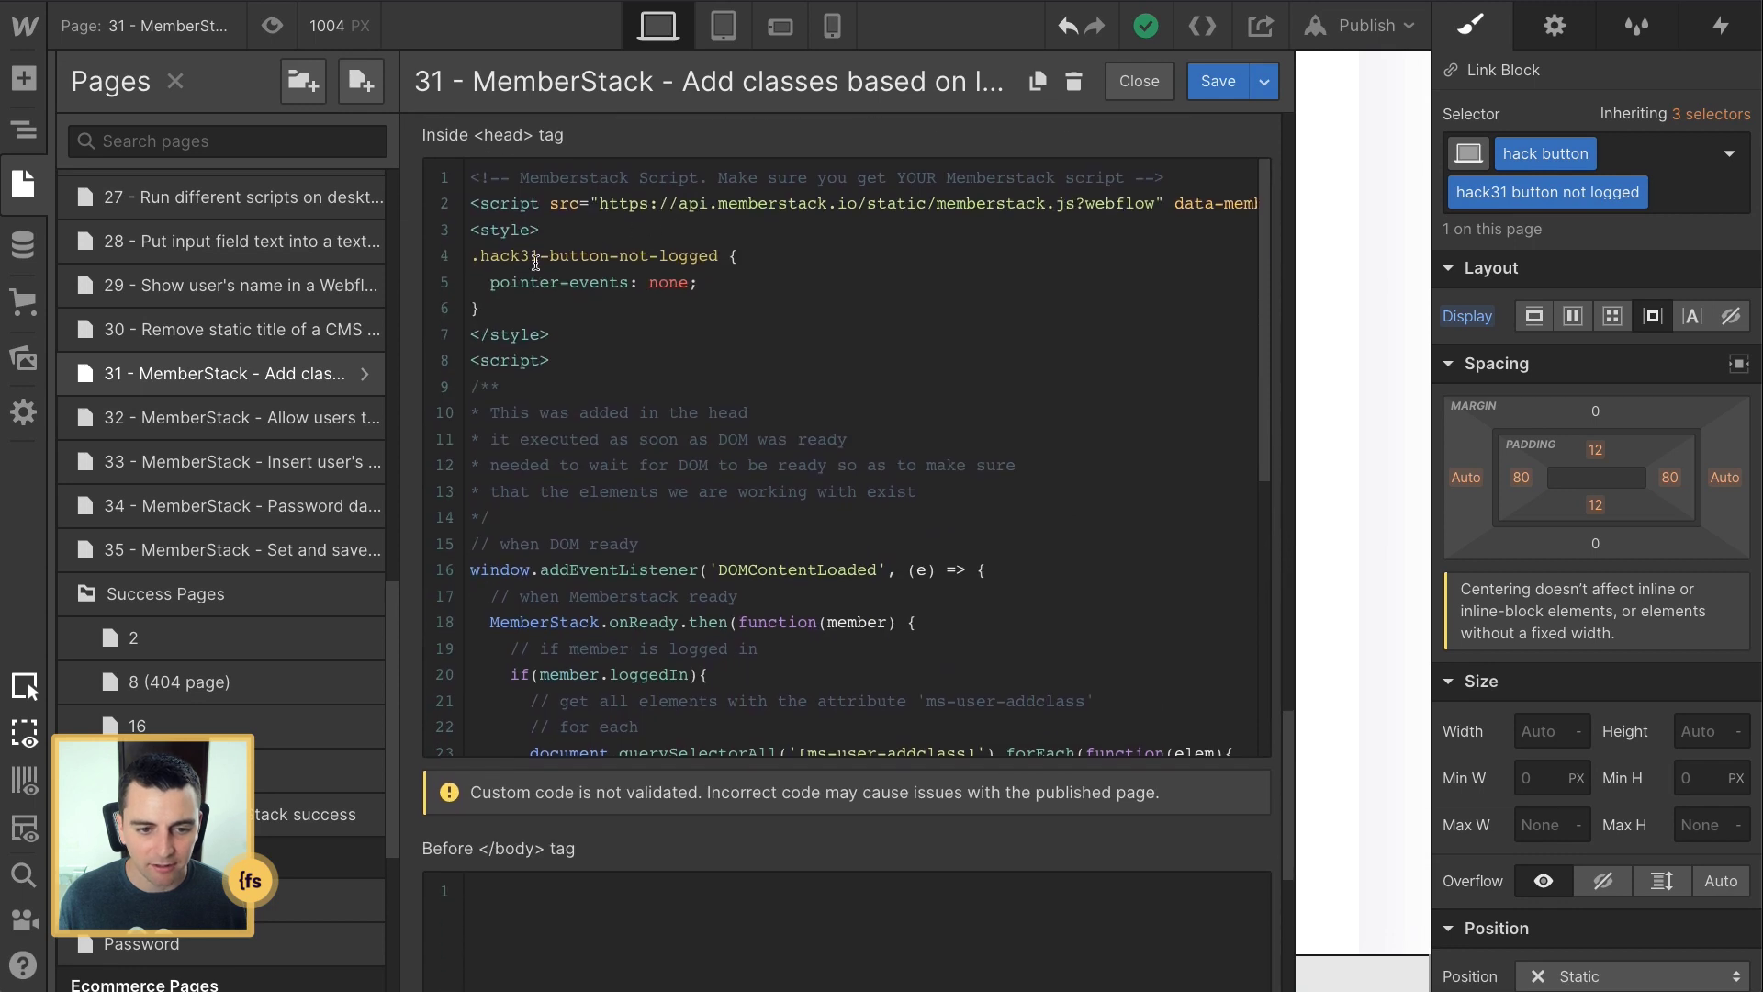
{"action": "left_click_drag", "start_coordinate": [479, 258], "coordinate": [719, 258]}
{"action": "left_click_drag", "start_coordinate": [492, 286], "coordinate": [707, 284]}
{"action": "left_click", "coordinate": [707, 284]}
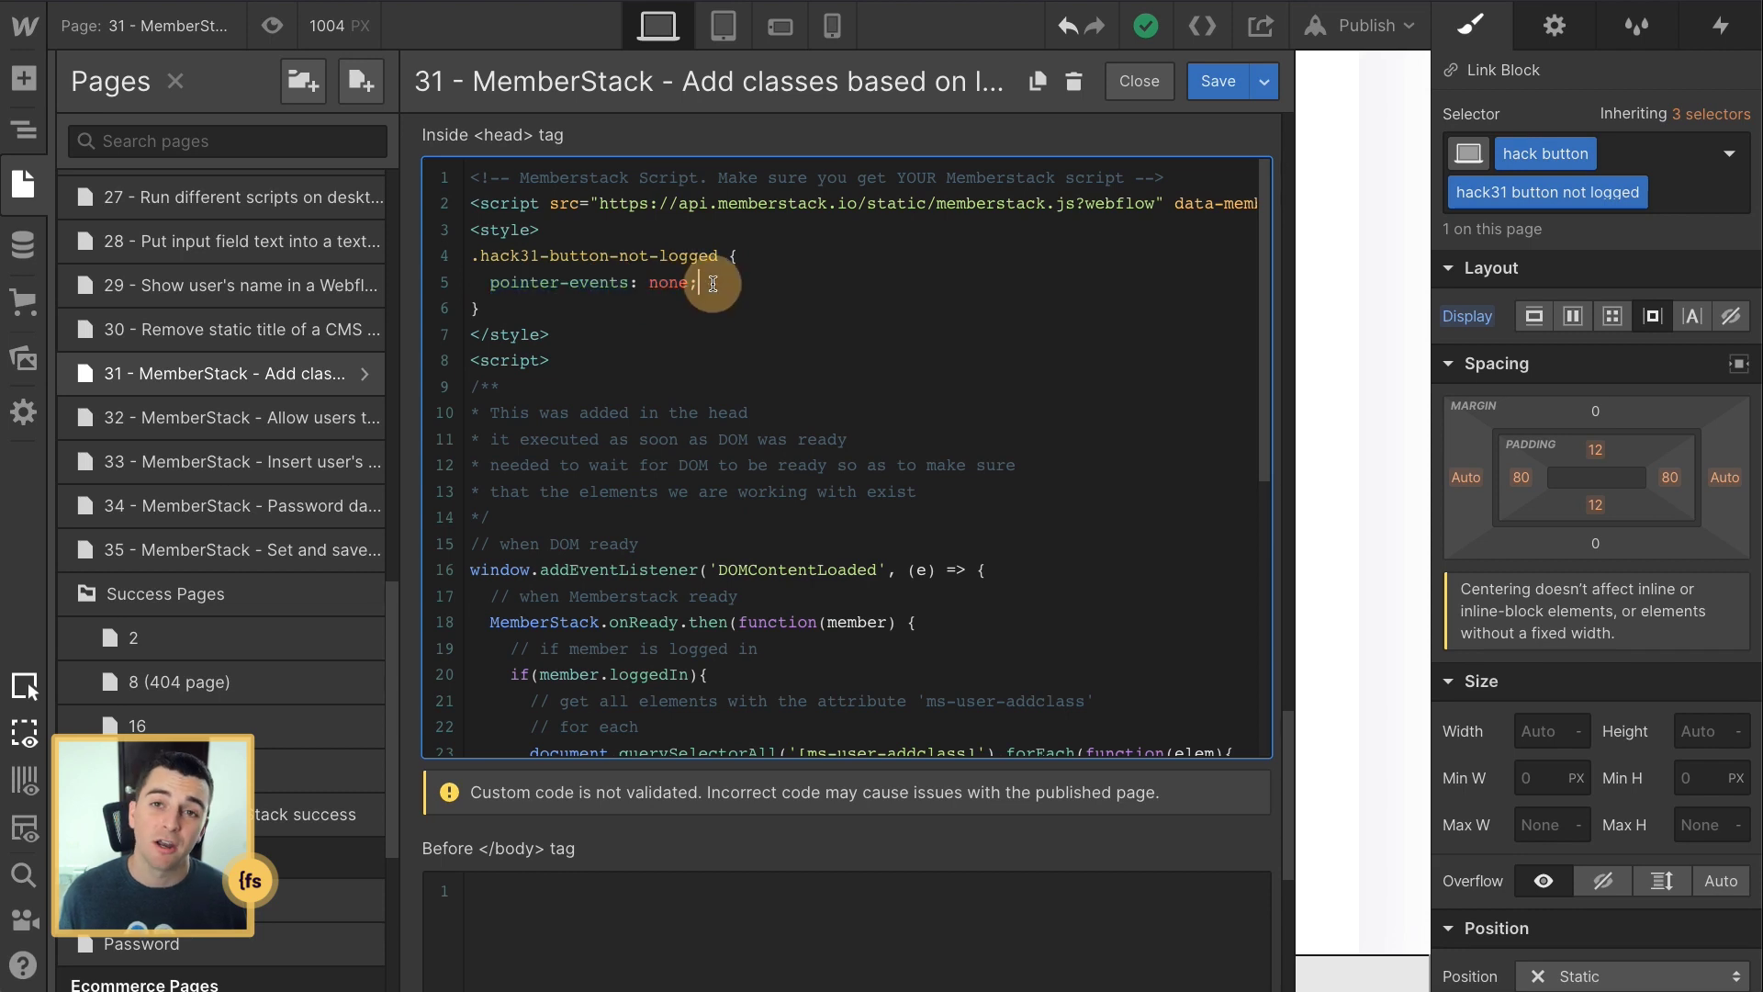
{"action": "left_click", "coordinate": [1140, 81]}
{"action": "left_click", "coordinate": [803, 471]}
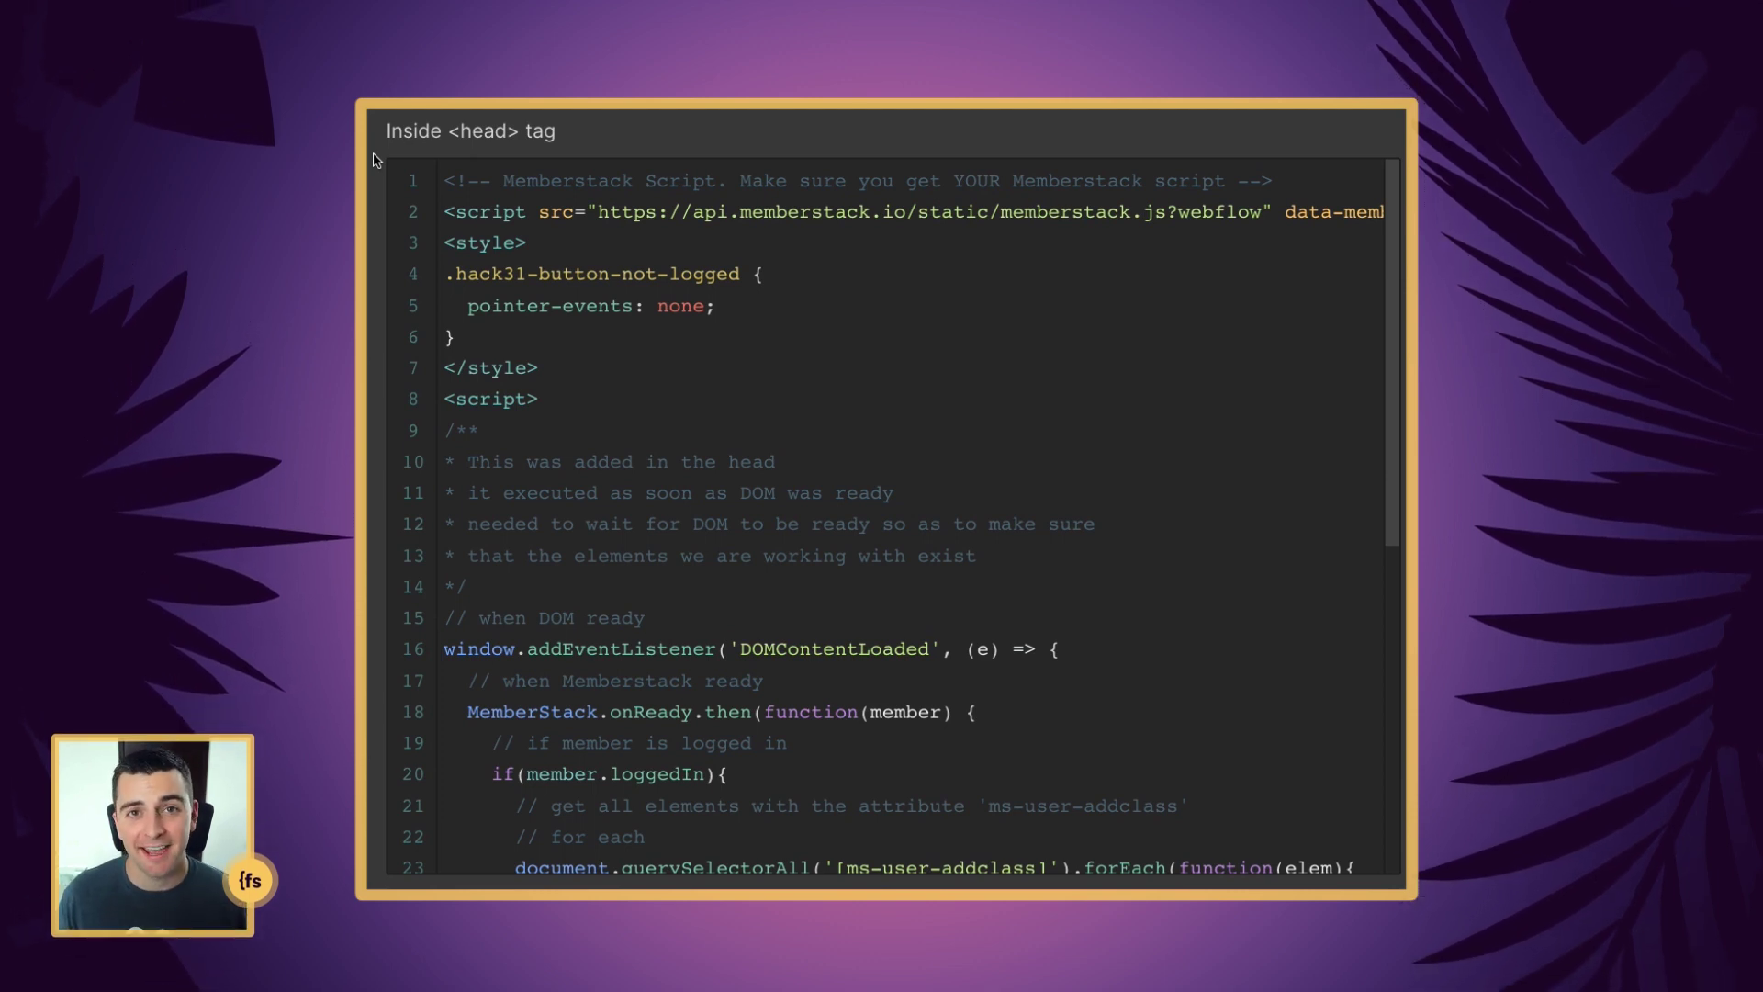
{"action": "scroll", "coordinate": [374, 161], "scroll_direction": "down", "scroll_amount": 5}
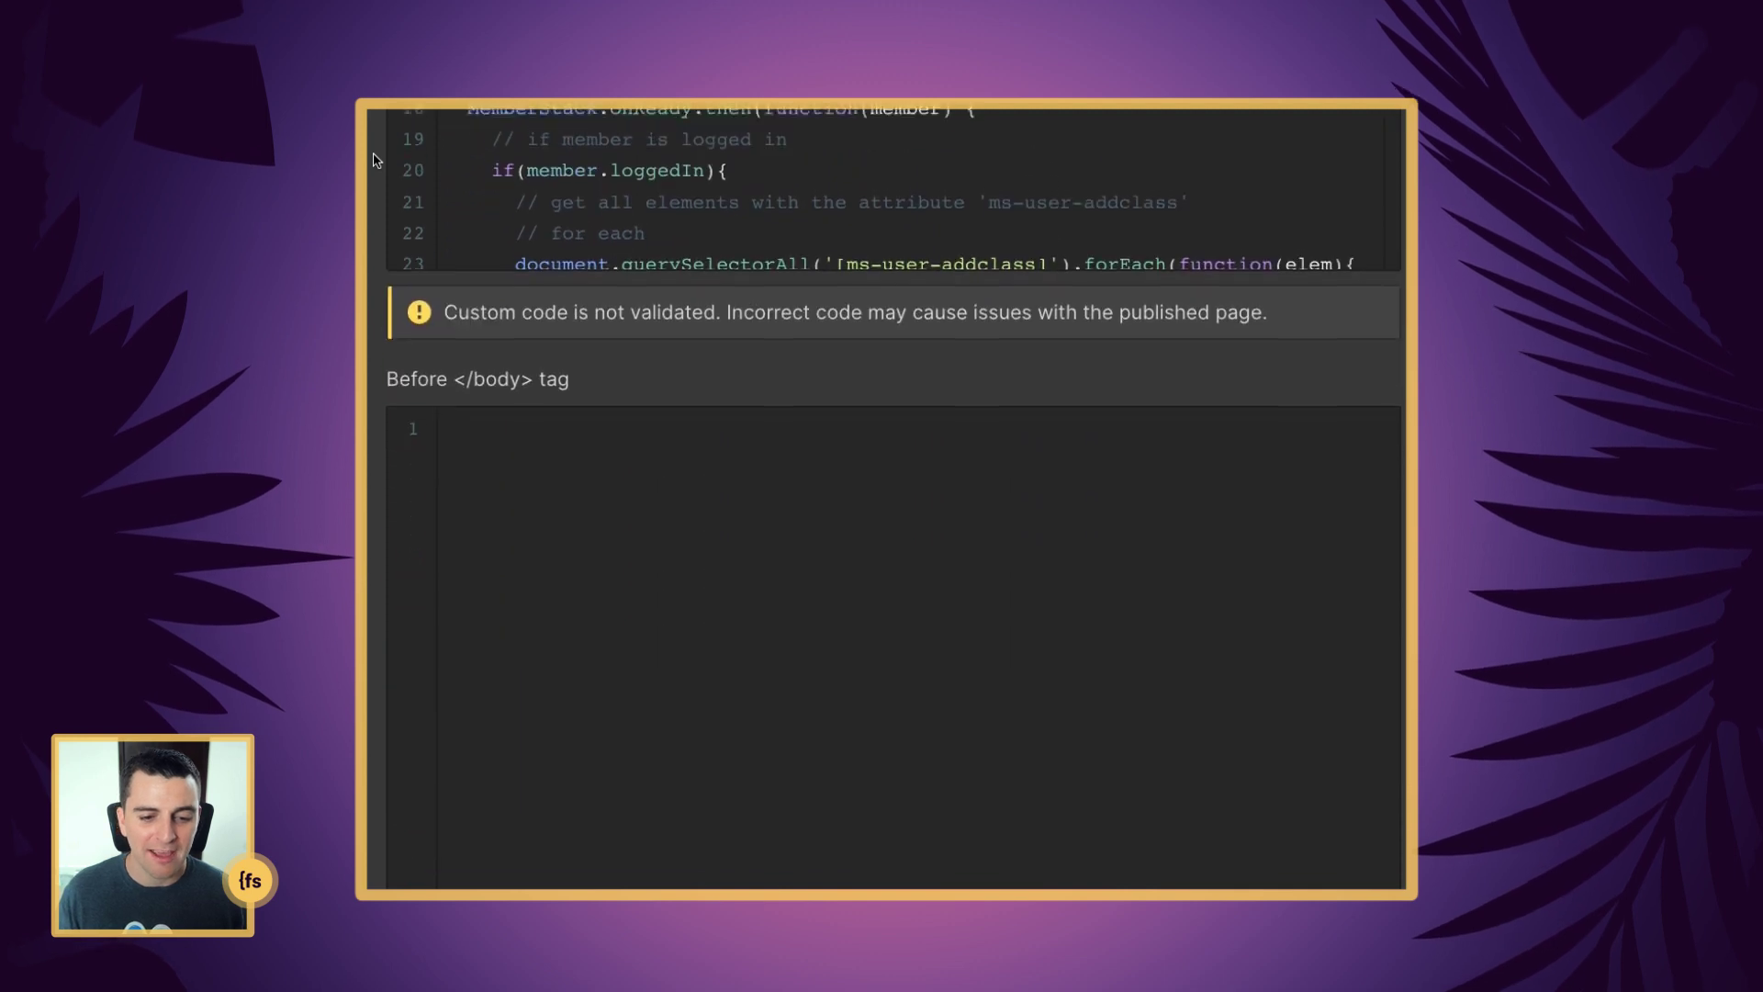
{"action": "scroll", "coordinate": [374, 161], "scroll_direction": "up", "scroll_amount": 5}
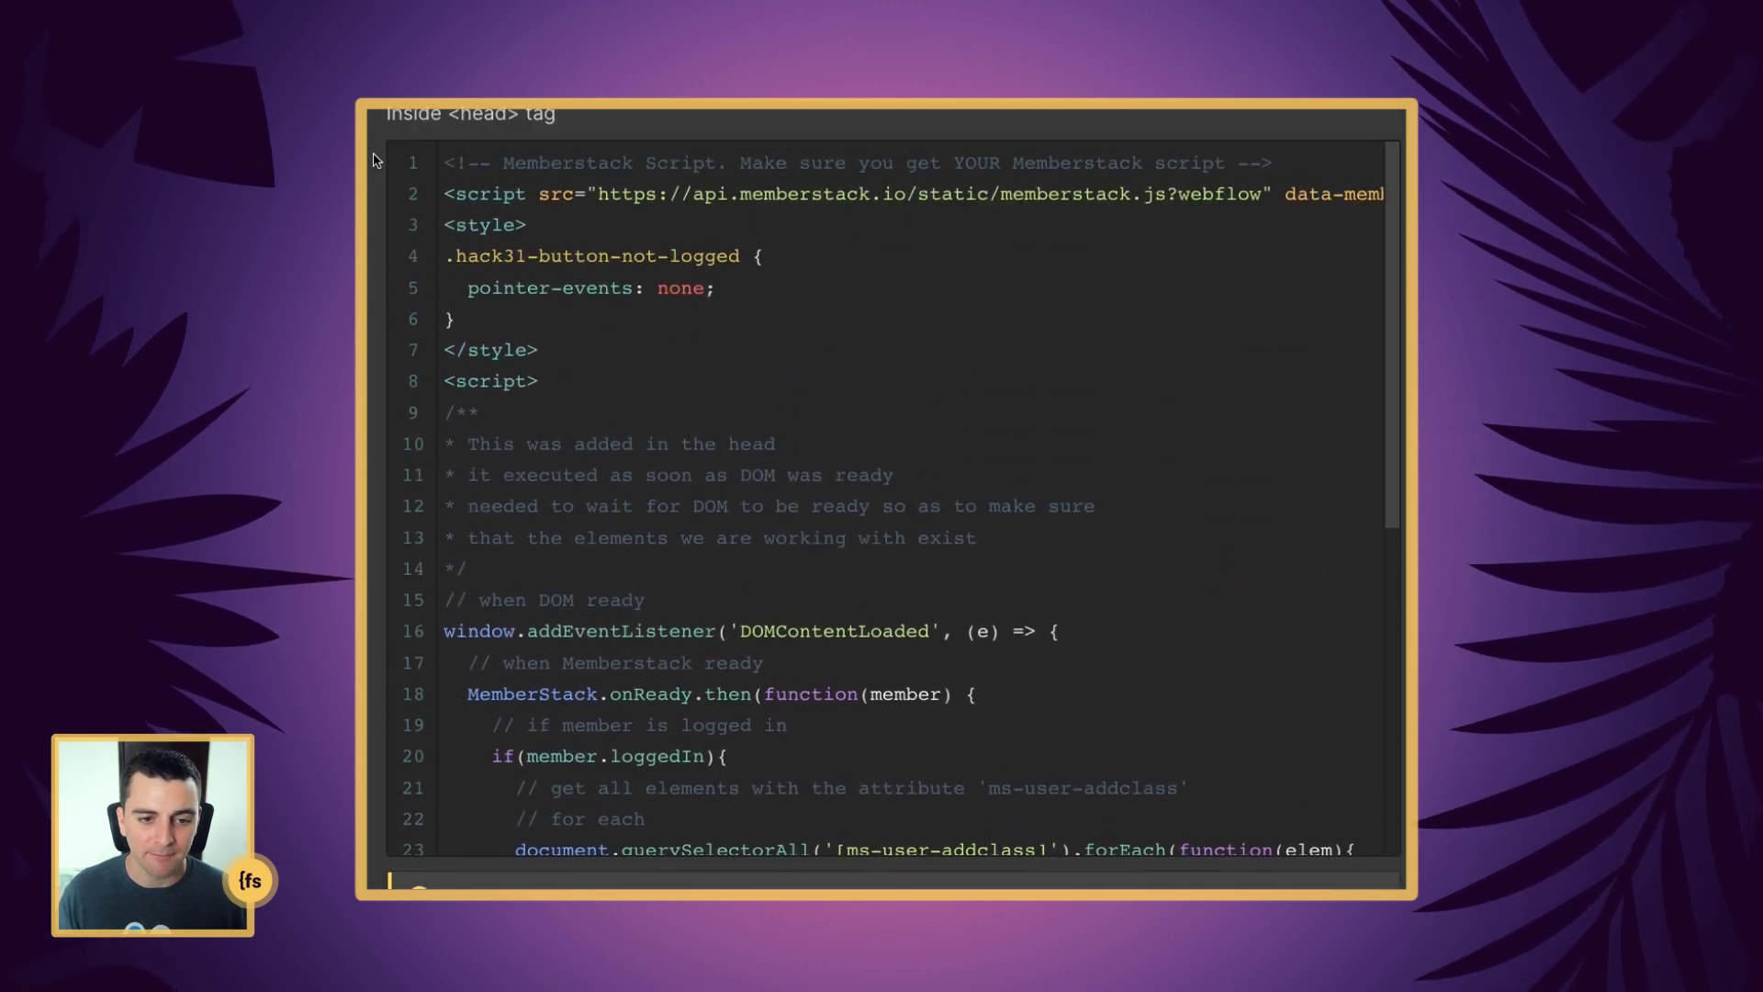
{"action": "scroll", "coordinate": [374, 161], "scroll_direction": "up", "scroll_amount": 1}
{"action": "scroll", "coordinate": [374, 161], "scroll_direction": "down", "scroll_amount": 1}
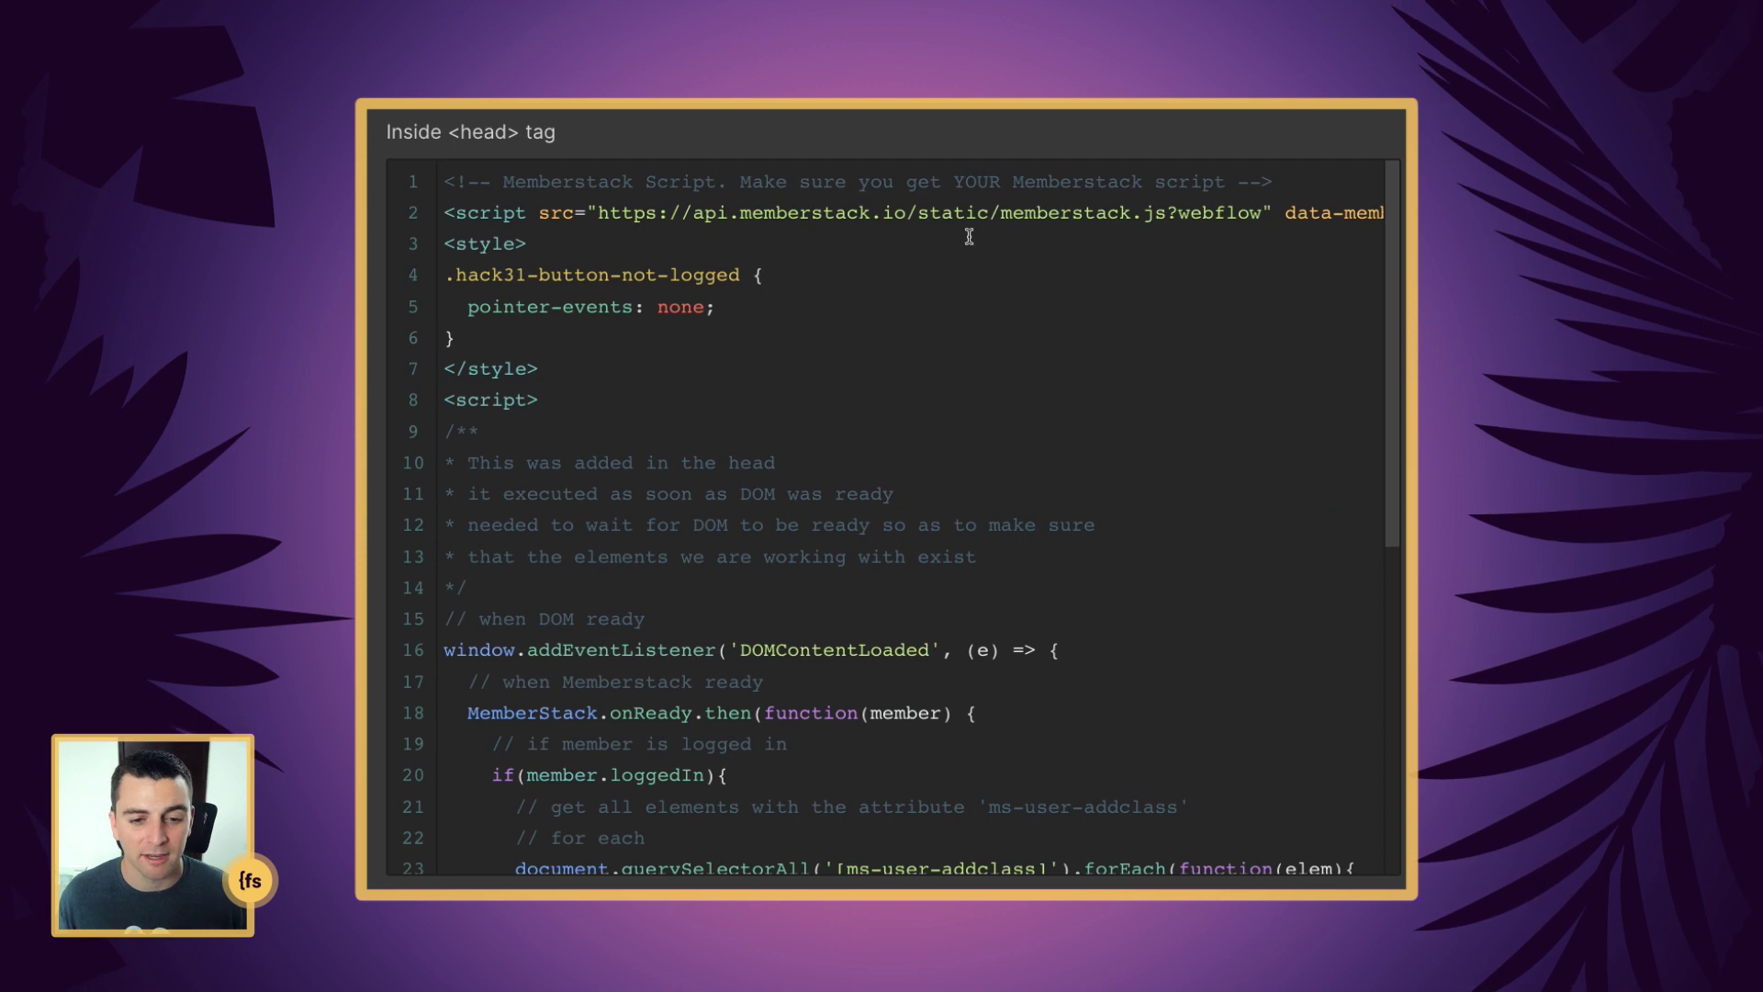
{"action": "scroll", "coordinate": [716, 328], "scroll_direction": "down", "scroll_amount": 1}
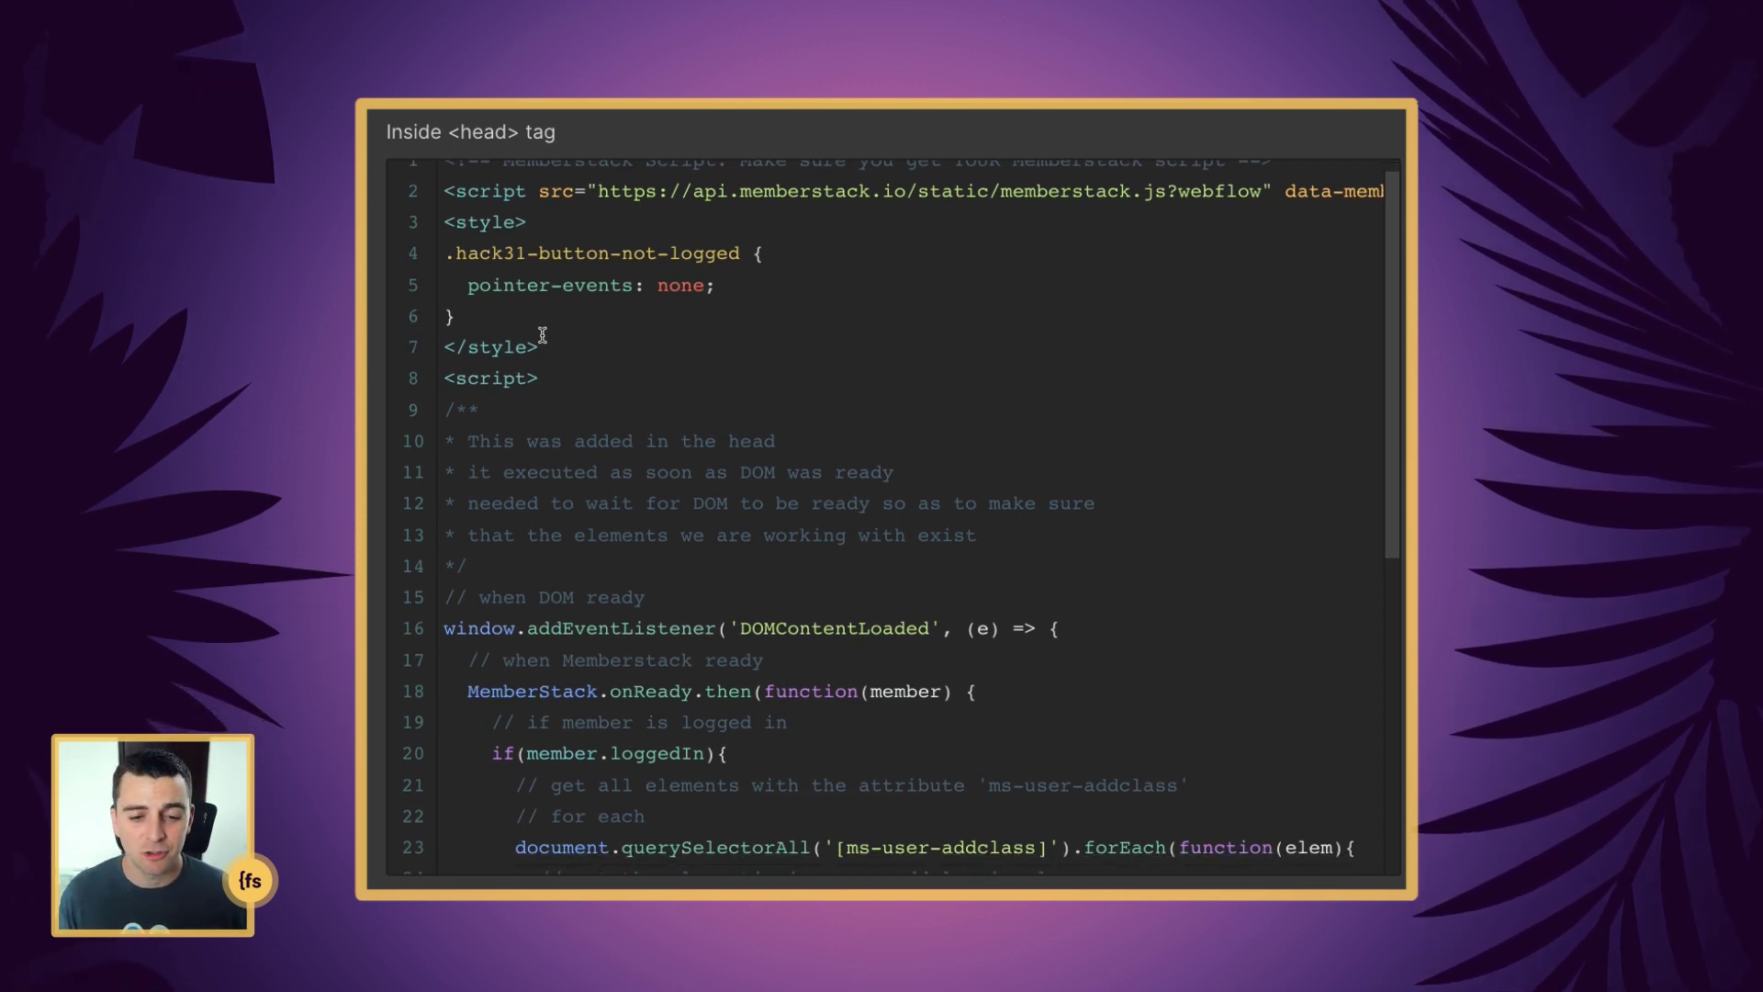
{"action": "scroll", "coordinate": [543, 334], "scroll_direction": "down", "scroll_amount": 2}
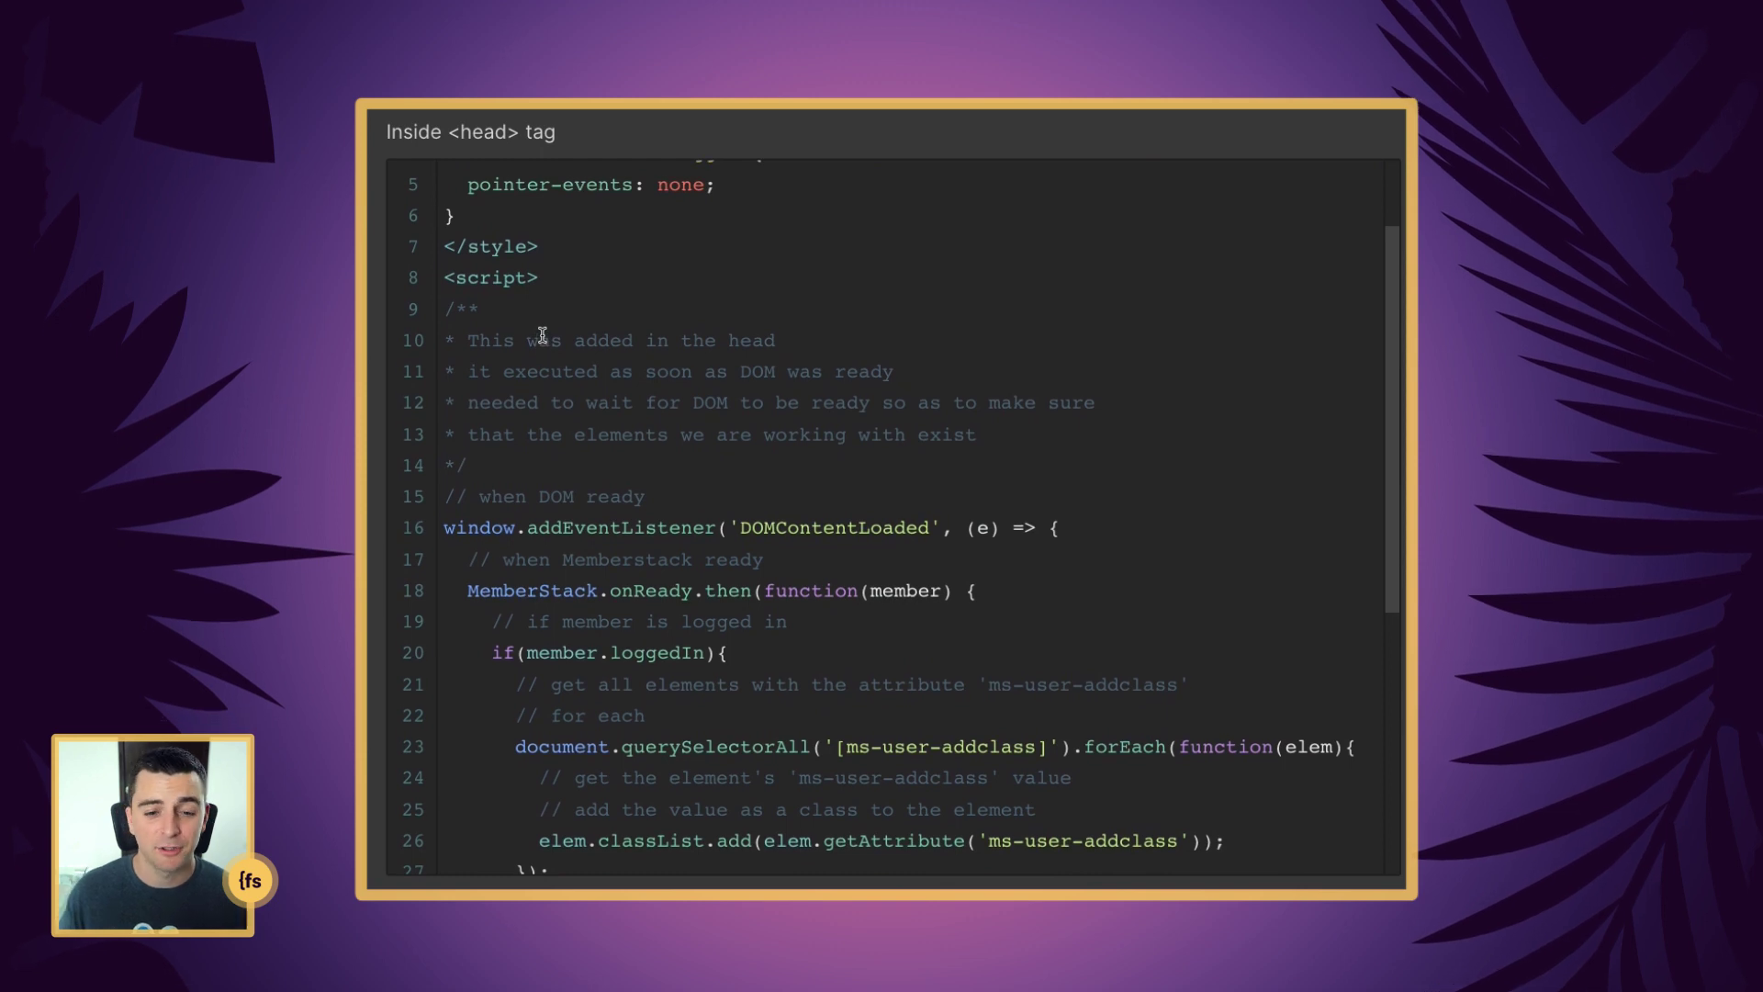
{"action": "scroll", "coordinate": [543, 334], "scroll_direction": "down", "scroll_amount": 1}
{"action": "scroll", "coordinate": [542, 334], "scroll_direction": "down", "scroll_amount": 3}
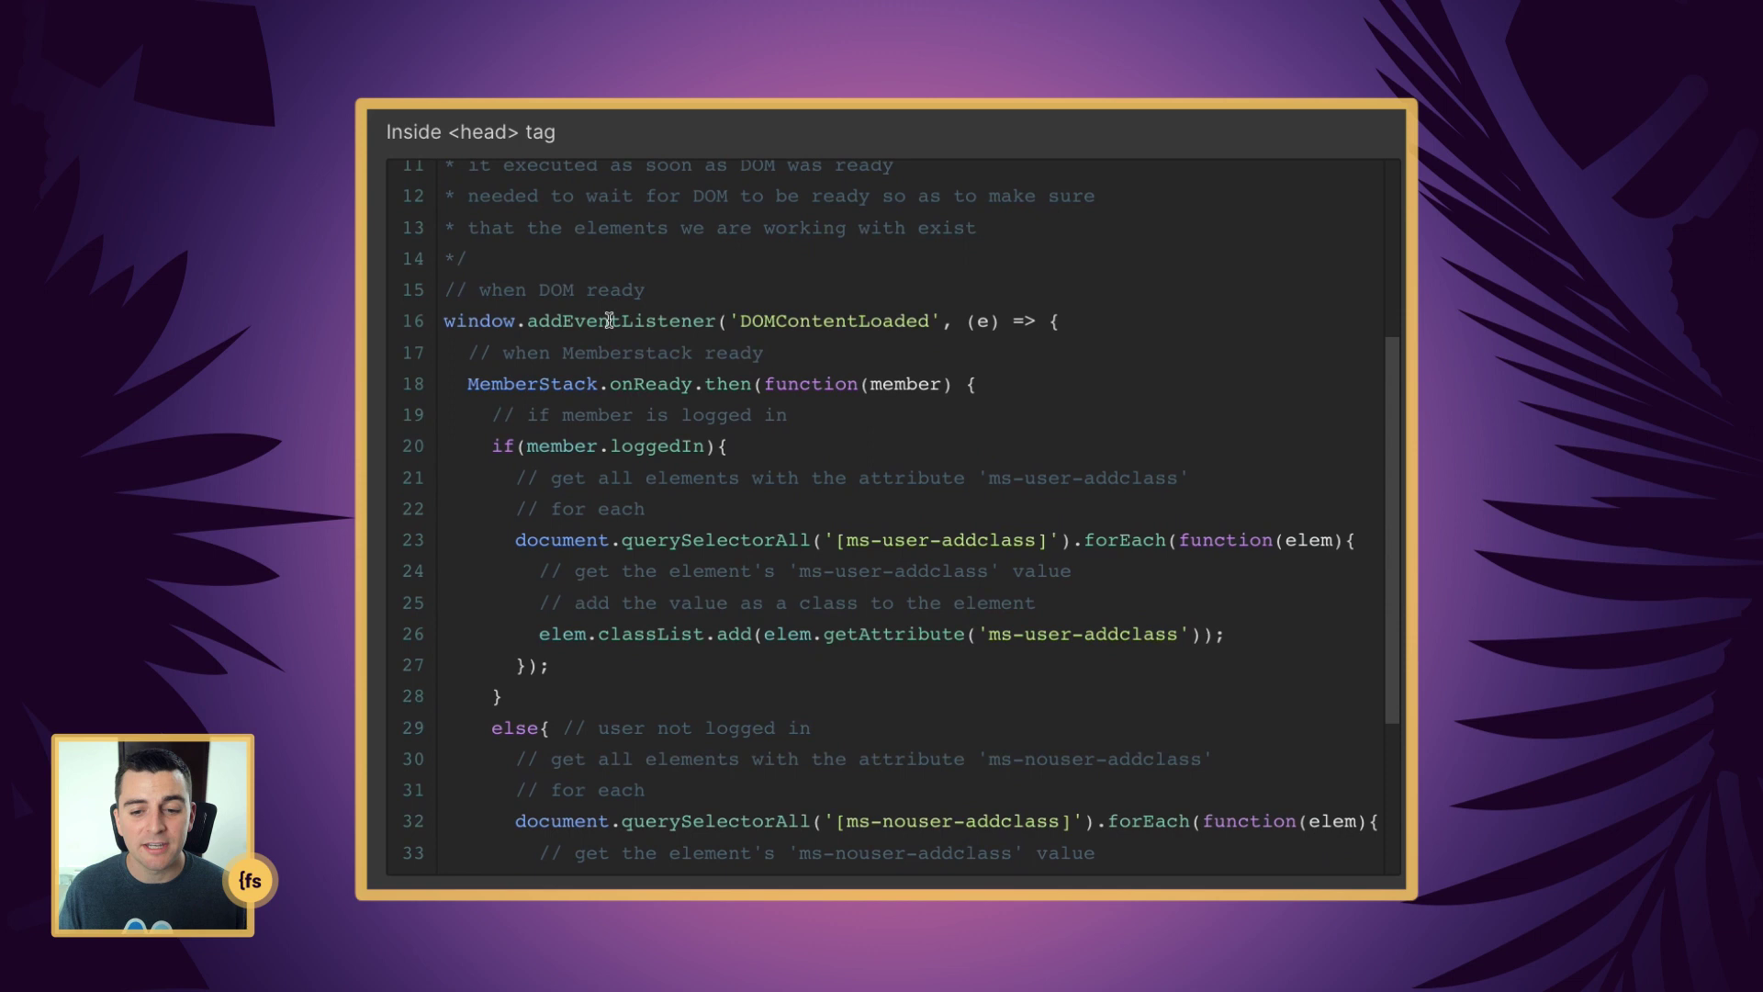
{"action": "scroll", "coordinate": [610, 321], "scroll_direction": "down", "scroll_amount": 1}
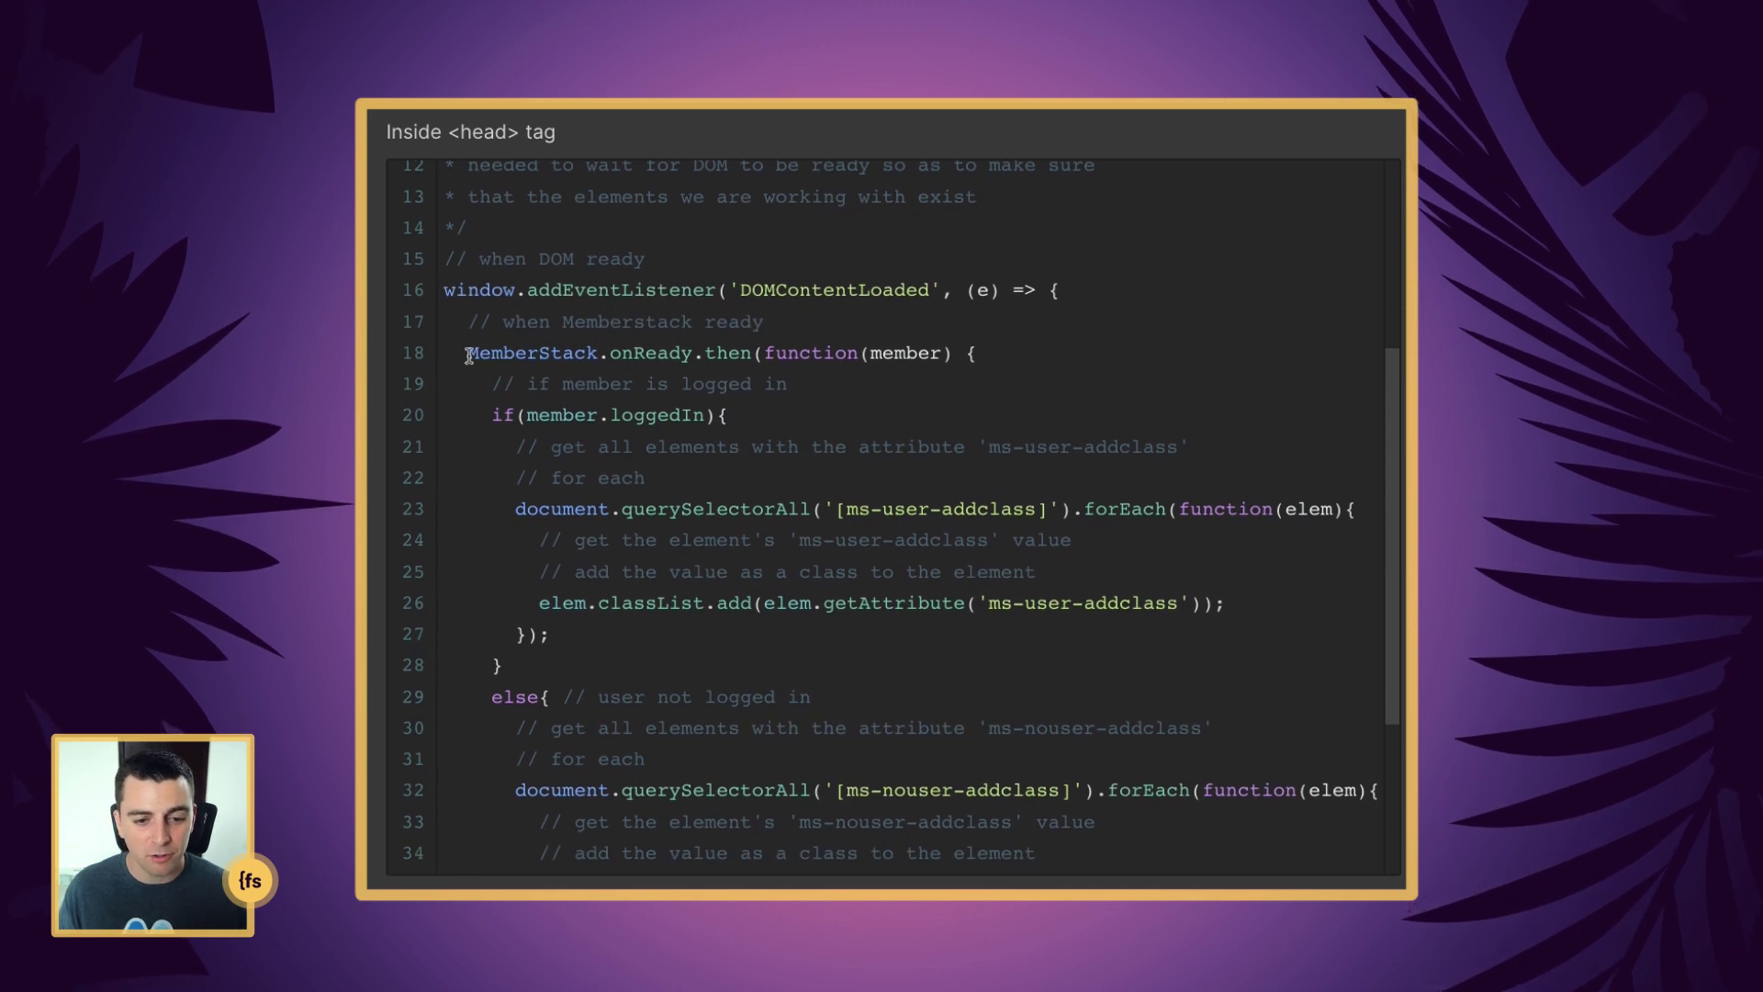
{"action": "left_click_drag", "start_coordinate": [469, 355], "coordinate": [1009, 352]}
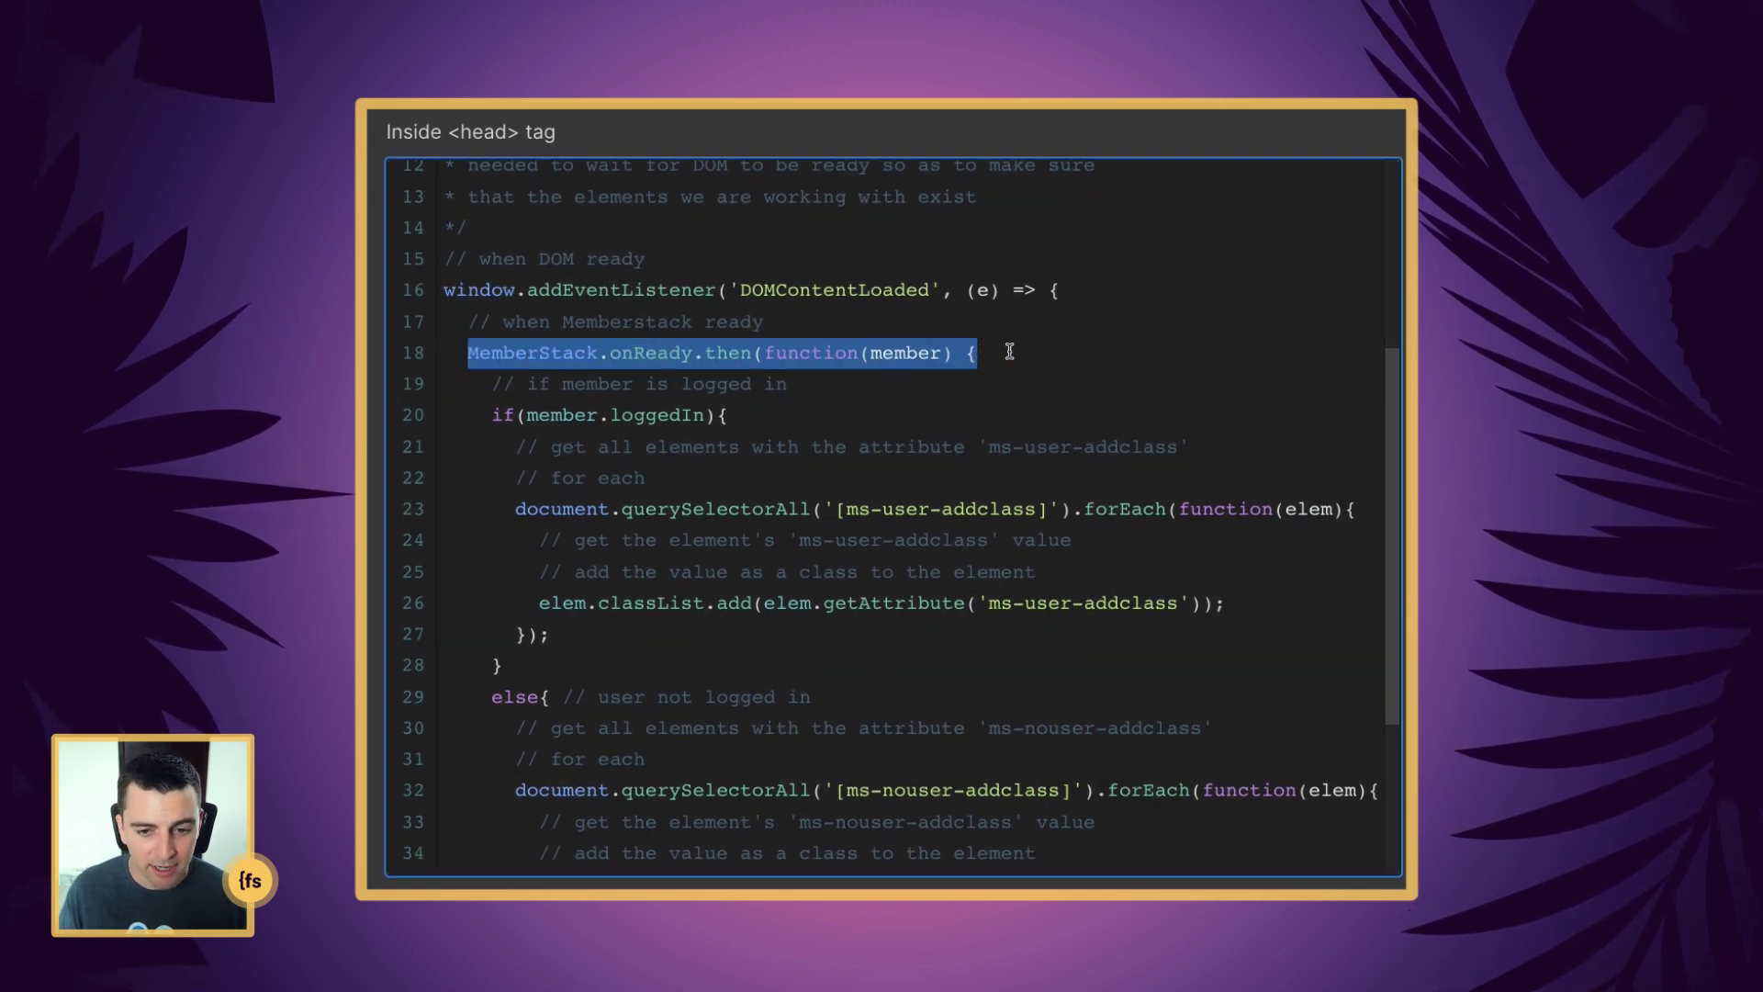
{"action": "left_click", "coordinate": [877, 409]}
{"action": "scroll", "coordinate": [879, 404], "scroll_direction": "down", "scroll_amount": 2}
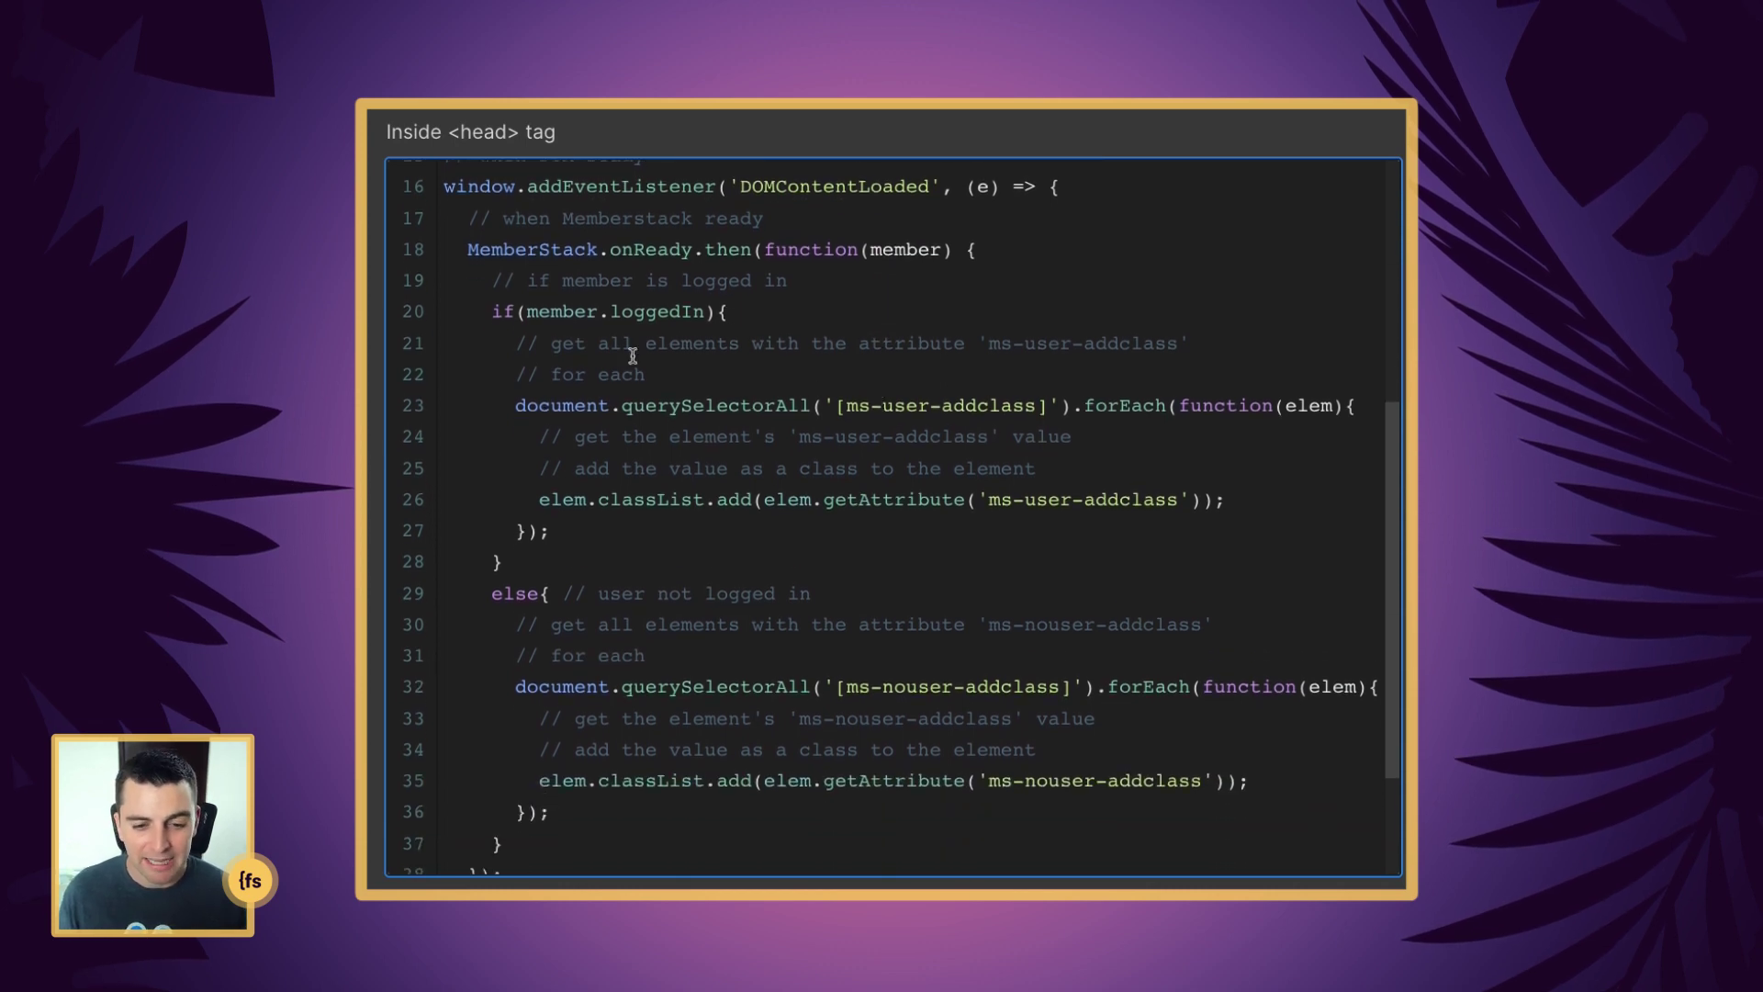
{"action": "left_click_drag", "start_coordinate": [493, 312], "coordinate": [763, 312]}
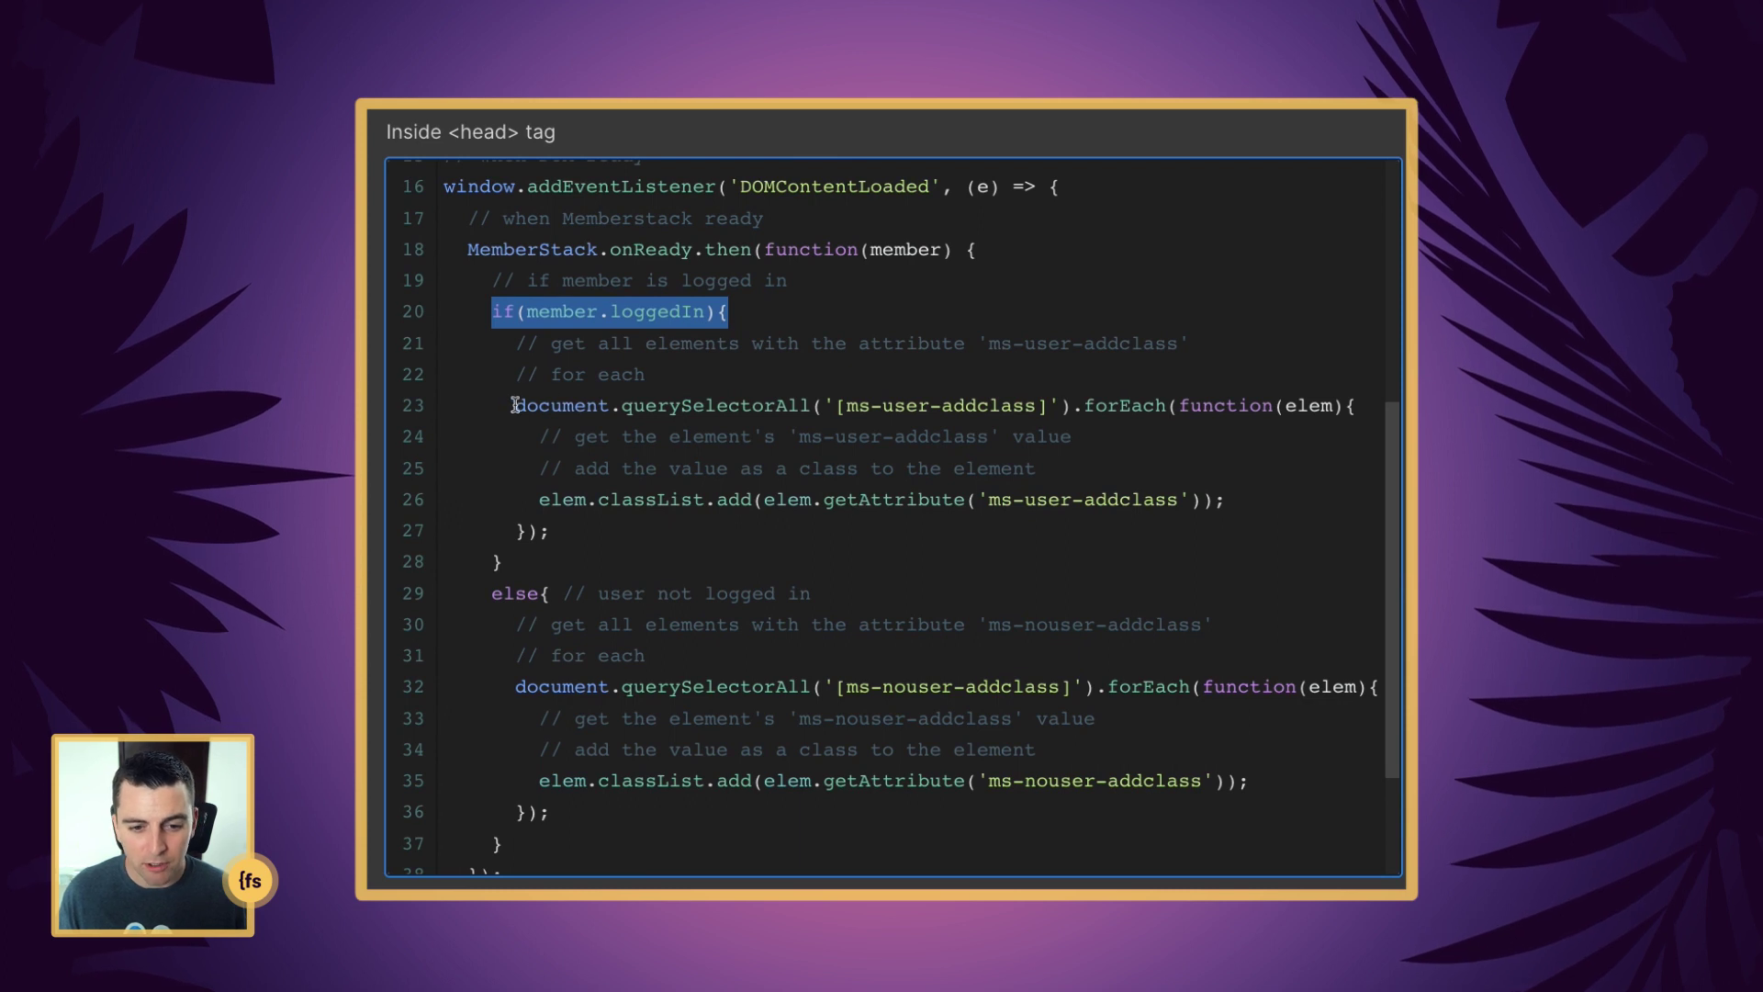
{"action": "left_click_drag", "start_coordinate": [515, 405], "coordinate": [1059, 405]}
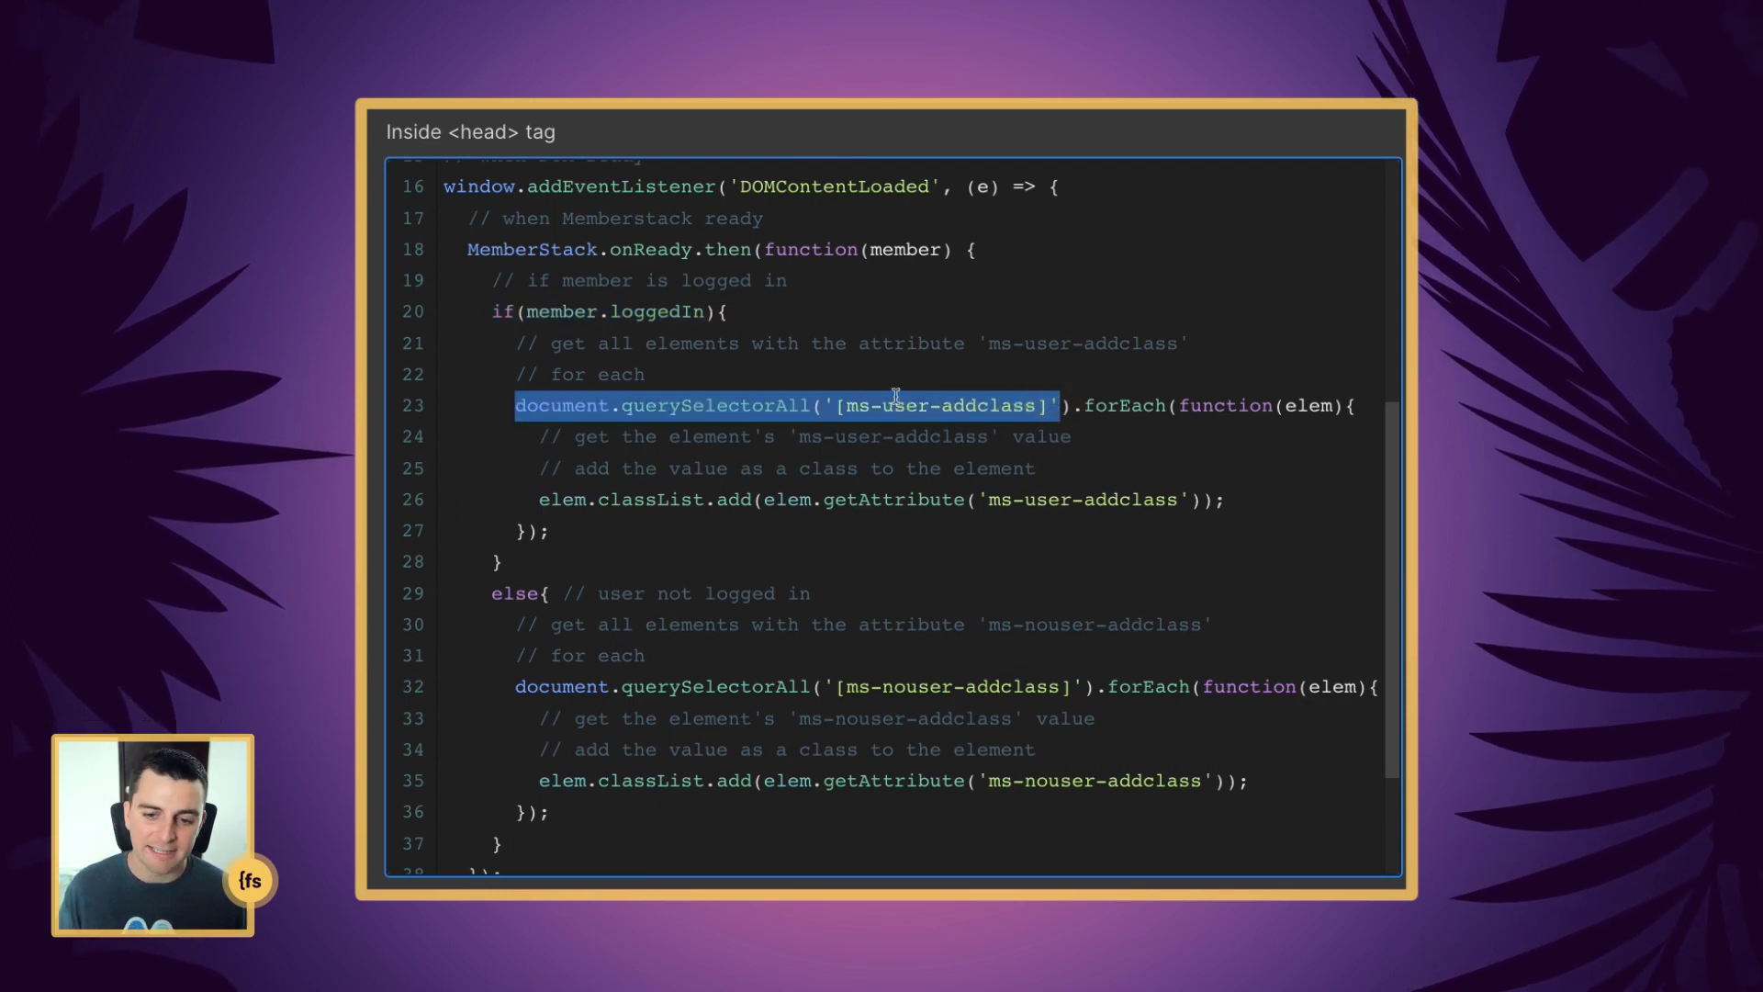
{"action": "left_click", "coordinate": [1000, 390]}
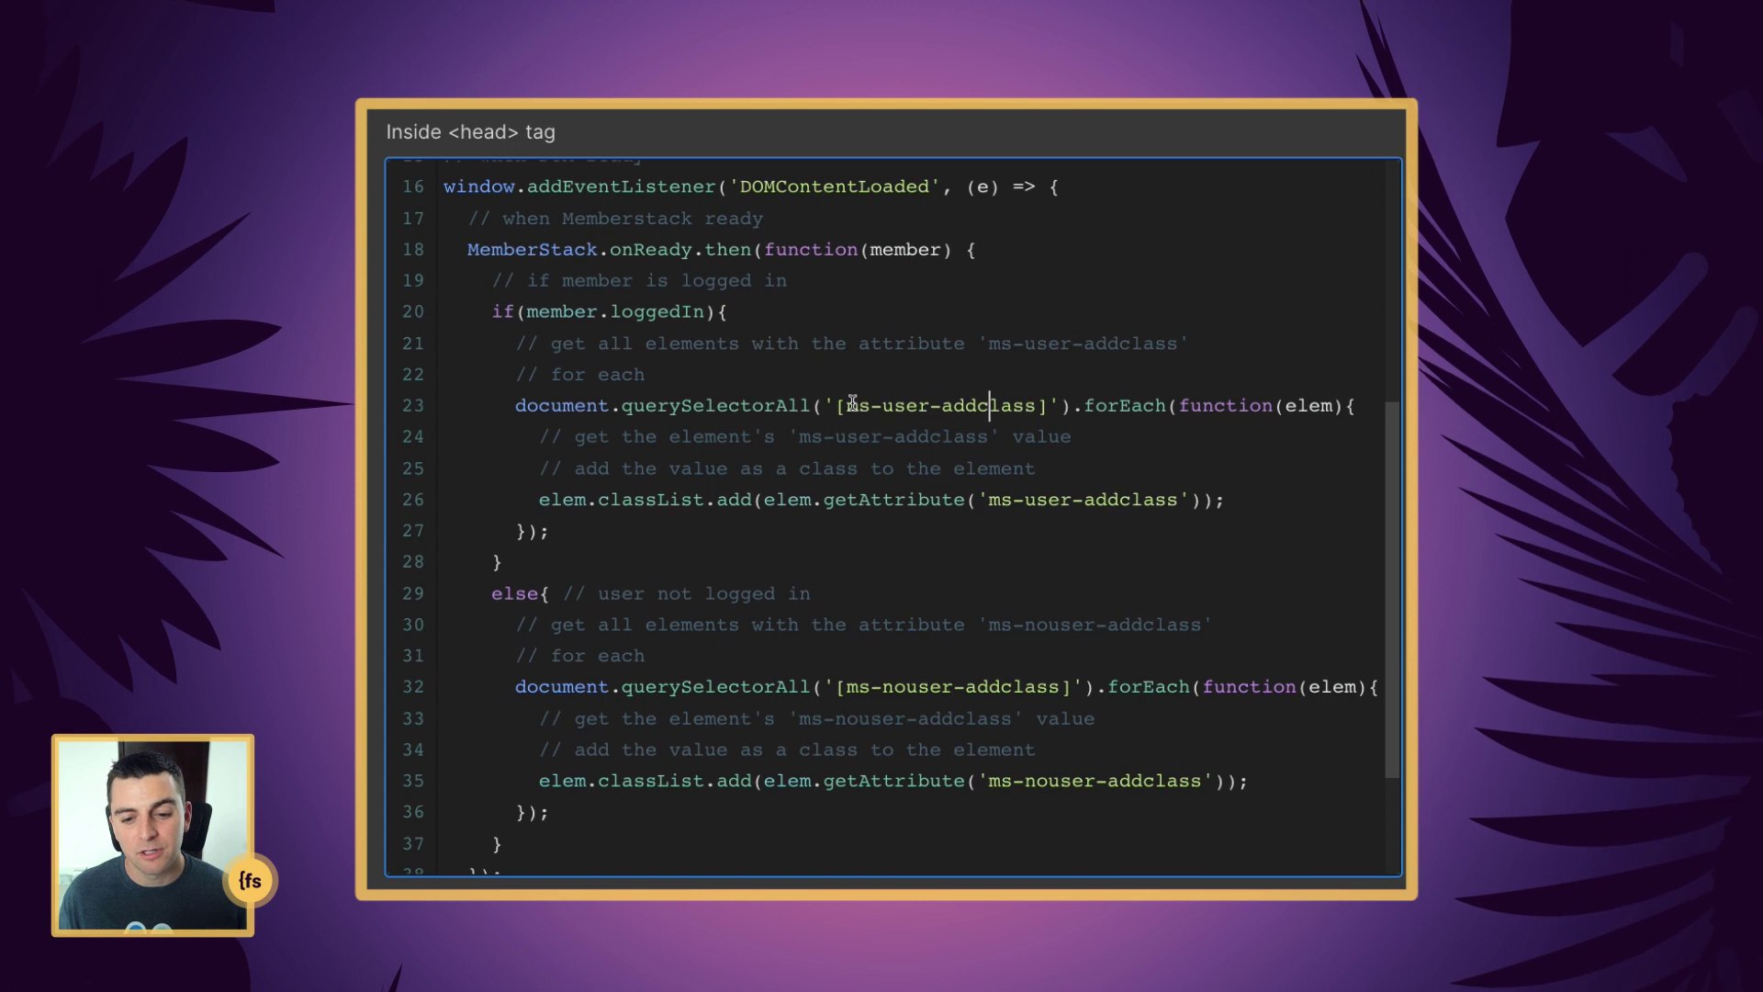
{"action": "left_click_drag", "start_coordinate": [846, 405], "coordinate": [1357, 406]}
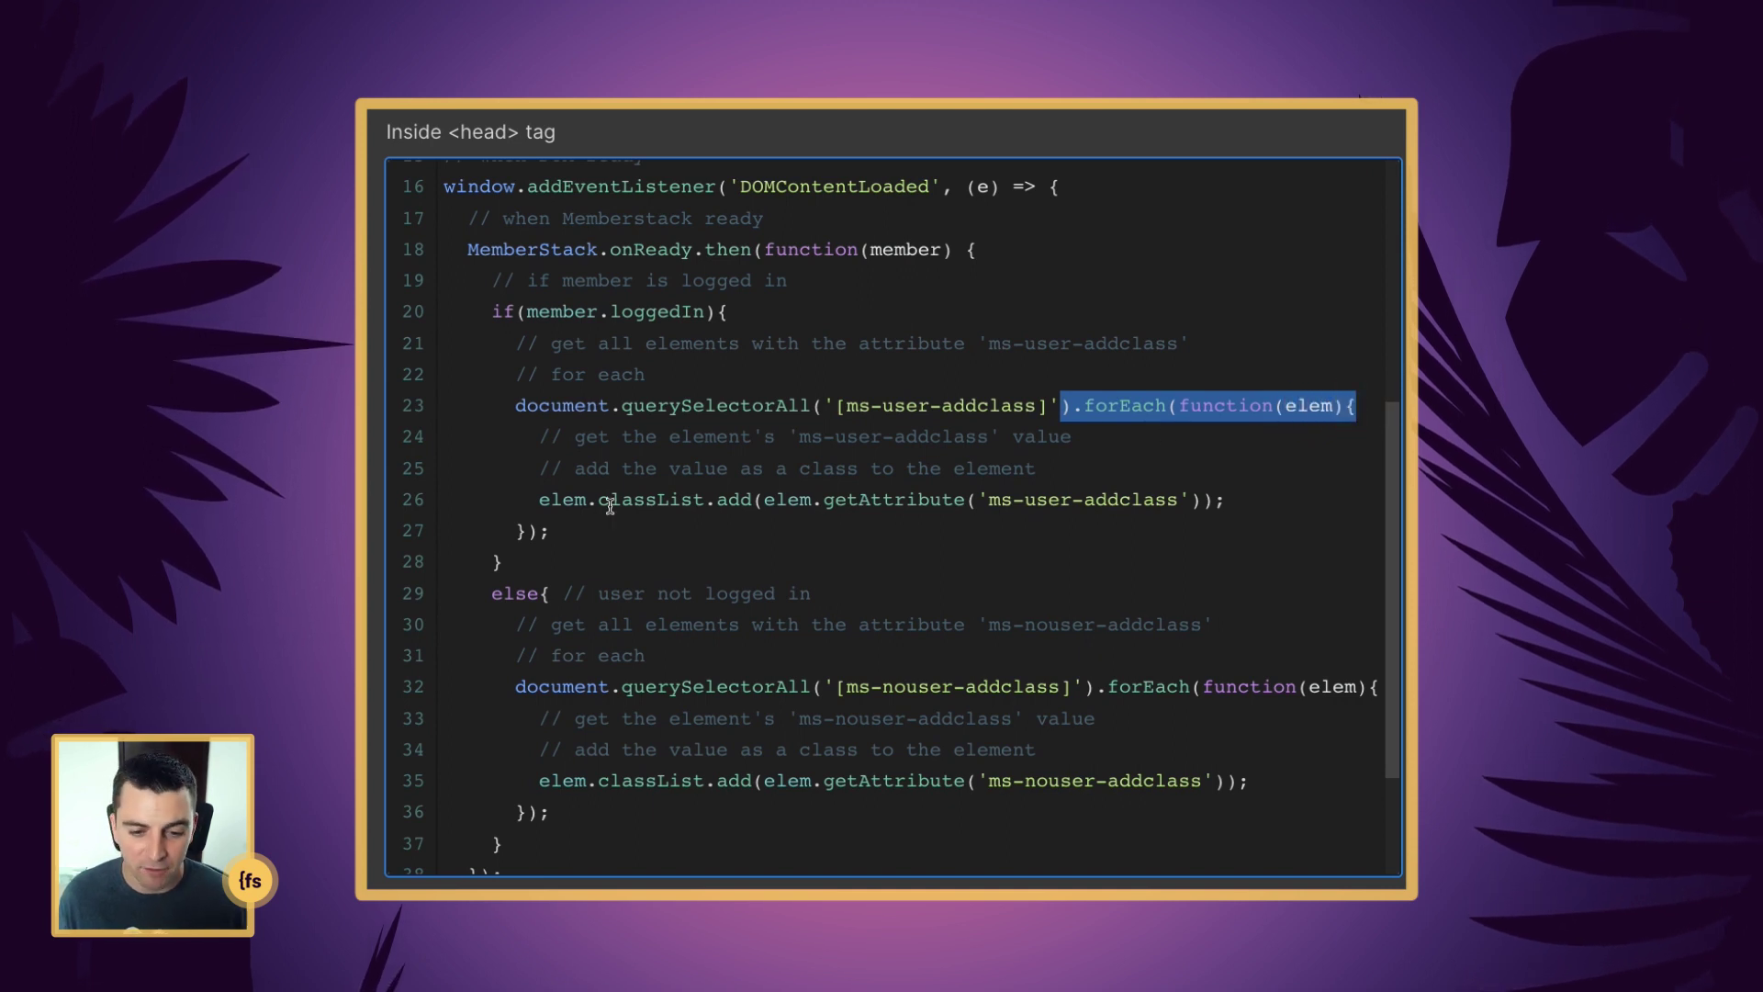
{"action": "scroll", "coordinate": [610, 505], "scroll_direction": "down", "scroll_amount": 1}
{"action": "left_click", "coordinate": [568, 470]}
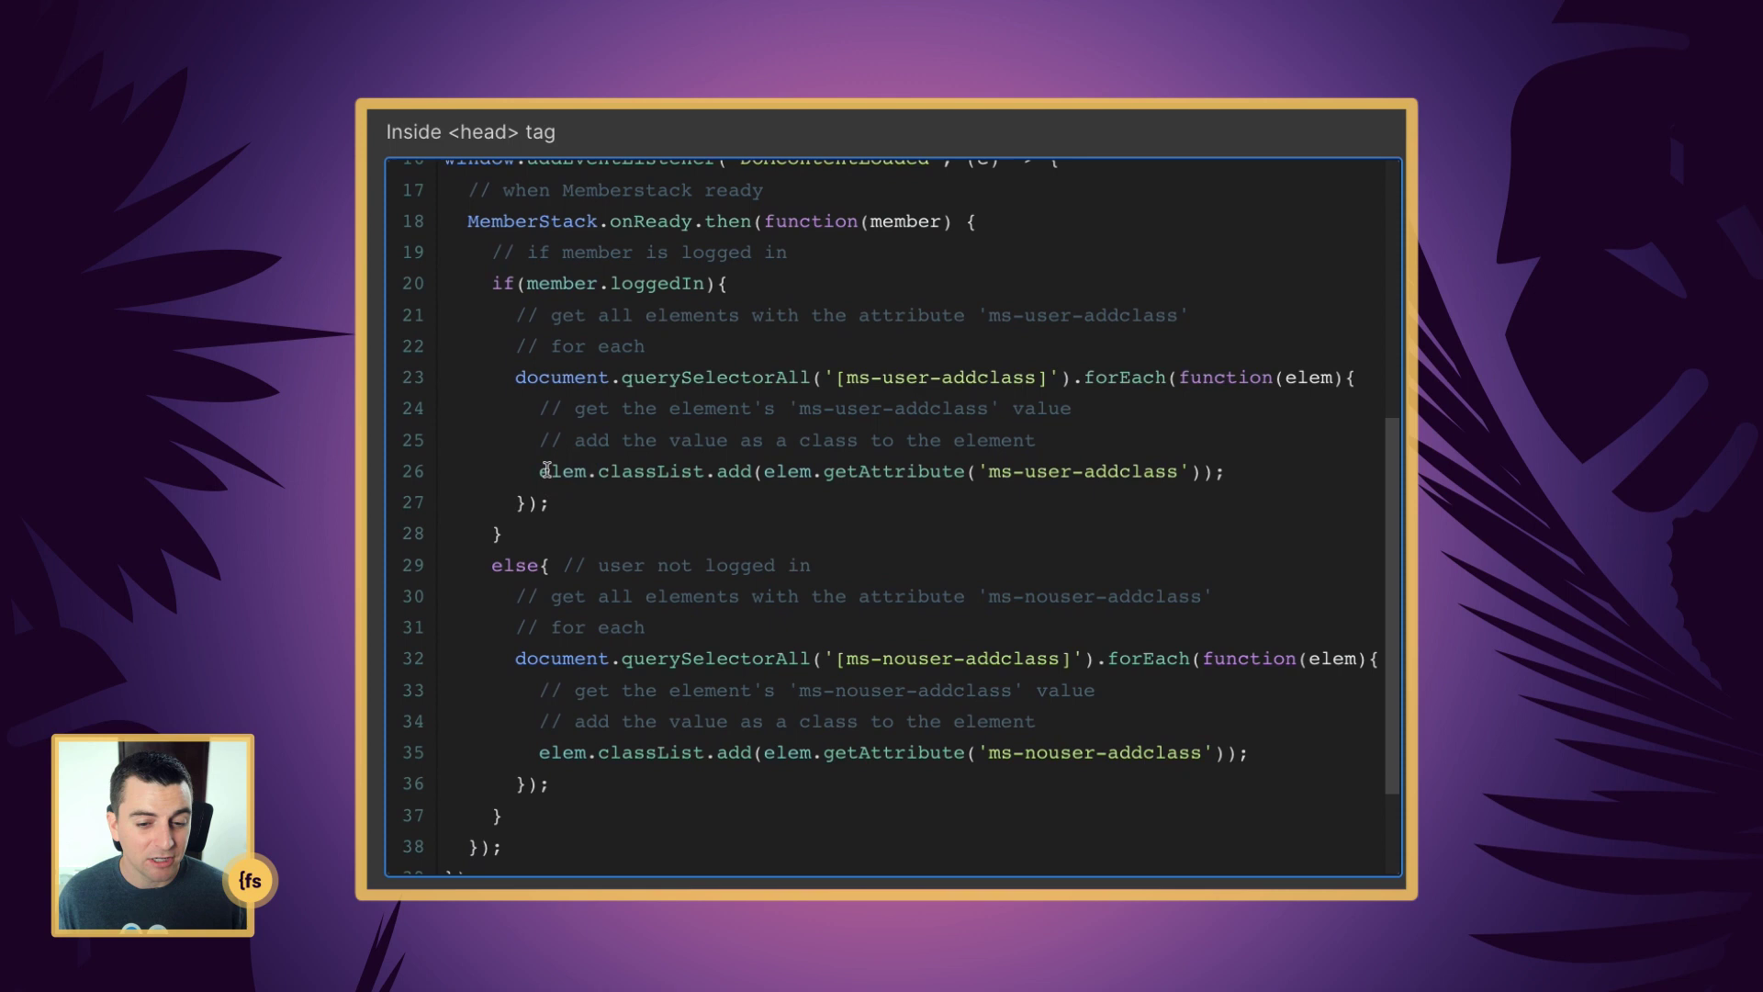
{"action": "left_click_drag", "start_coordinate": [542, 471], "coordinate": [1218, 475]}
{"action": "left_click", "coordinate": [615, 487]}
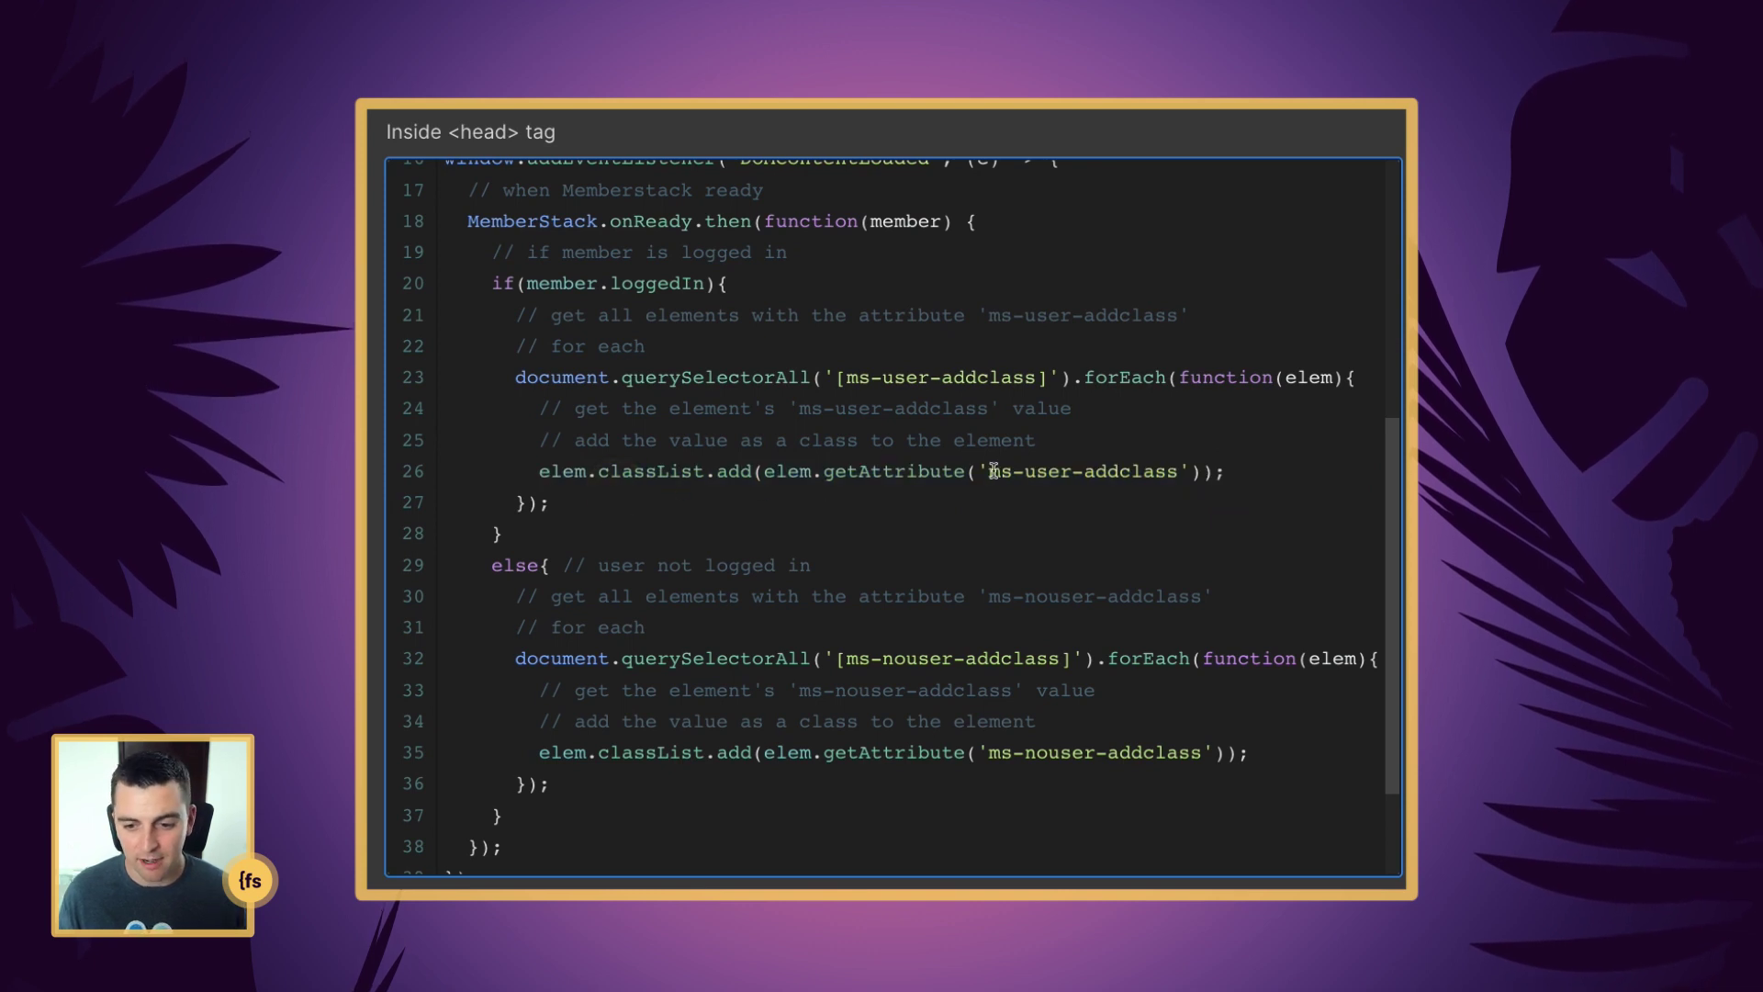
{"action": "left_click_drag", "start_coordinate": [990, 471], "coordinate": [1186, 471]}
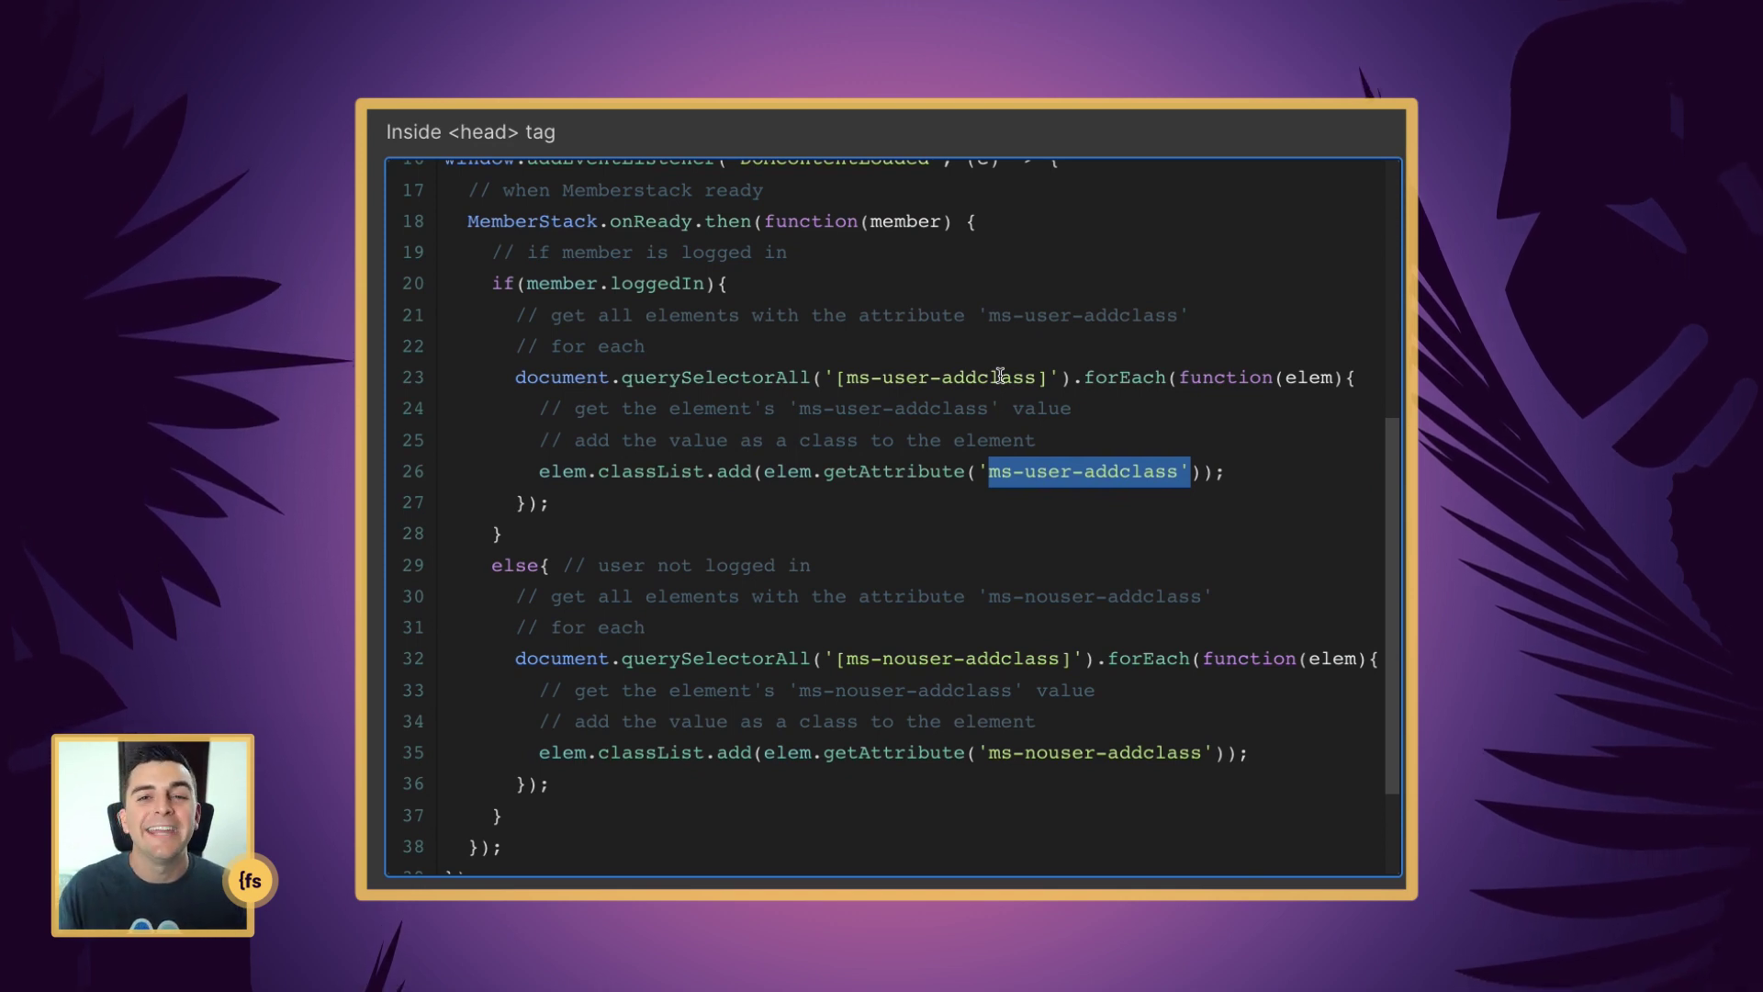
{"action": "scroll", "coordinate": [725, 423], "scroll_direction": "down", "scroll_amount": 2}
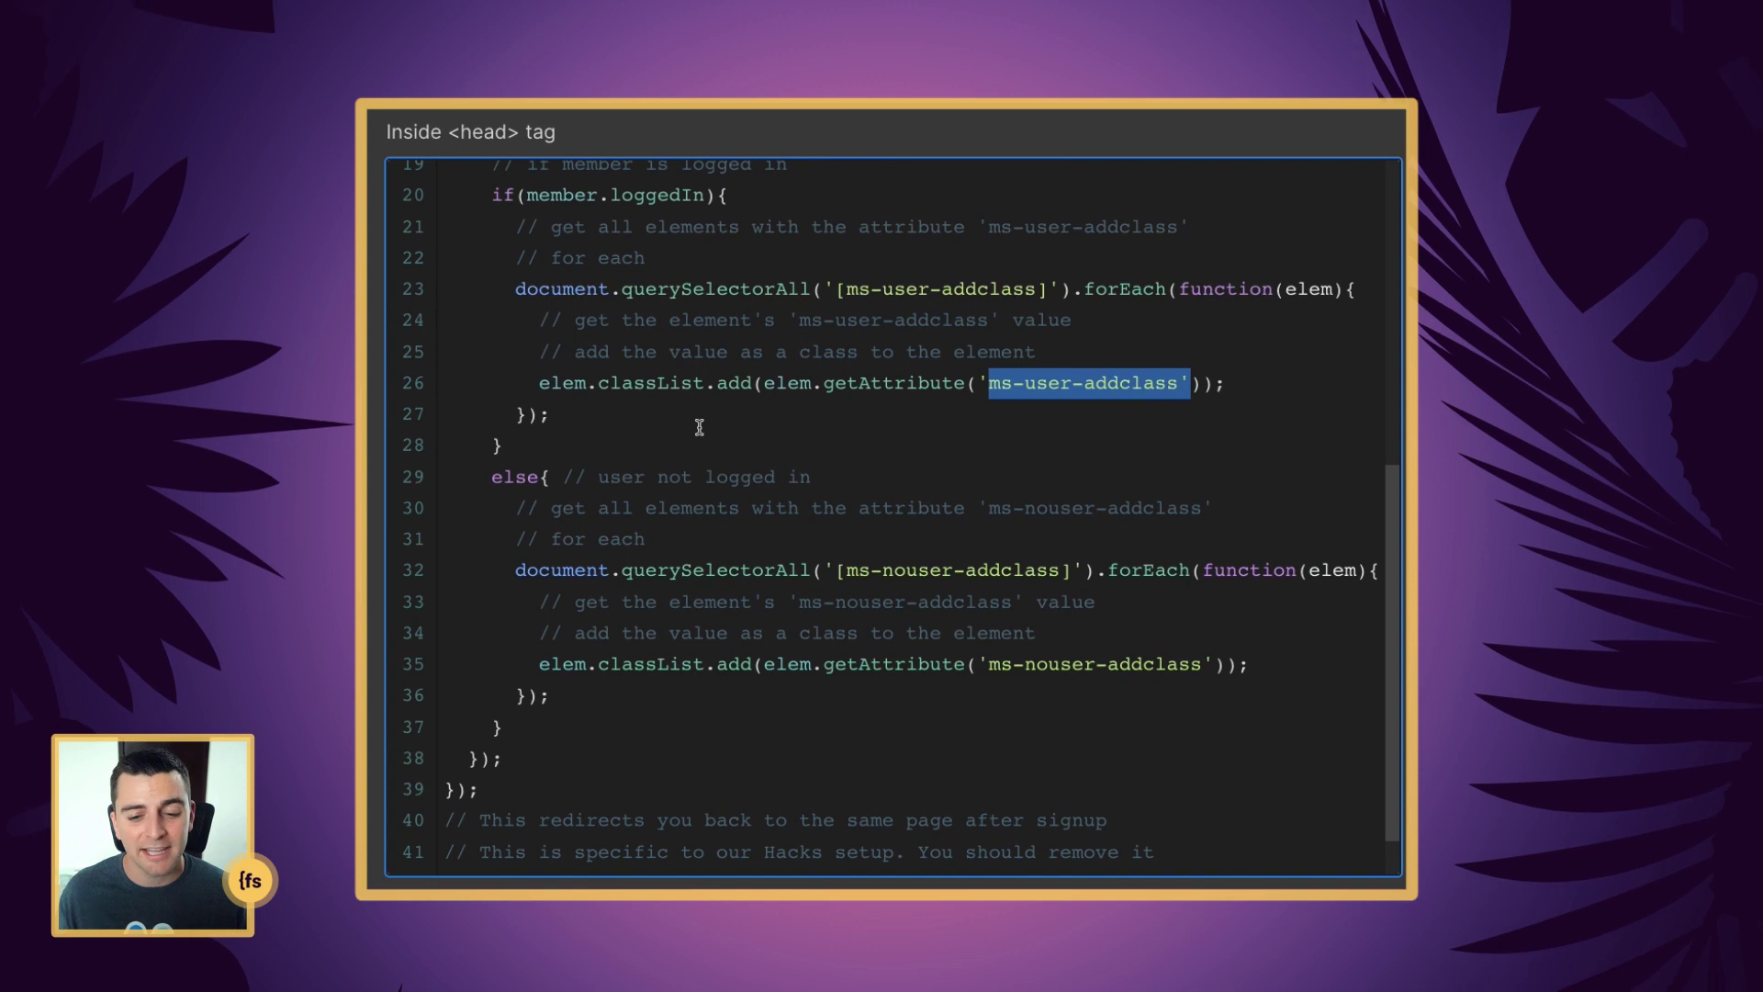
{"action": "scroll", "coordinate": [699, 427], "scroll_direction": "down", "scroll_amount": 1}
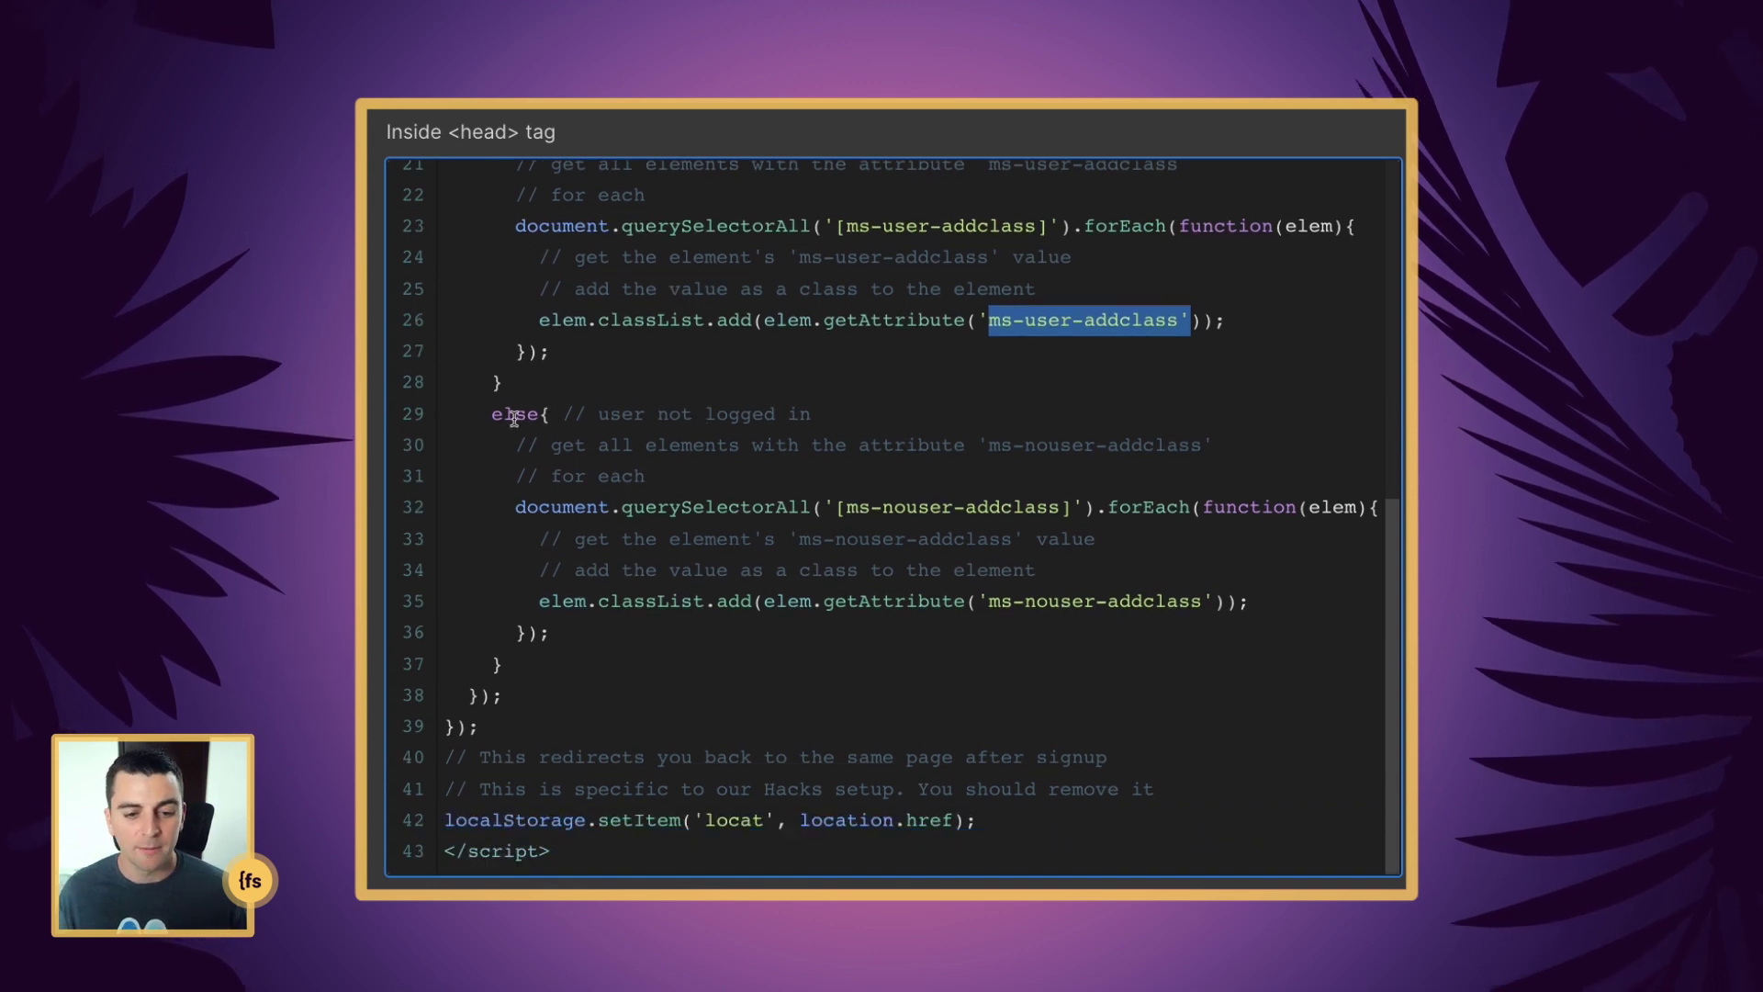
{"action": "left_click_drag", "start_coordinate": [492, 410], "coordinate": [498, 409]}
{"action": "scroll", "coordinate": [498, 409], "scroll_direction": "up", "scroll_amount": 2}
{"action": "left_click_drag", "start_coordinate": [468, 315], "coordinate": [748, 453]}
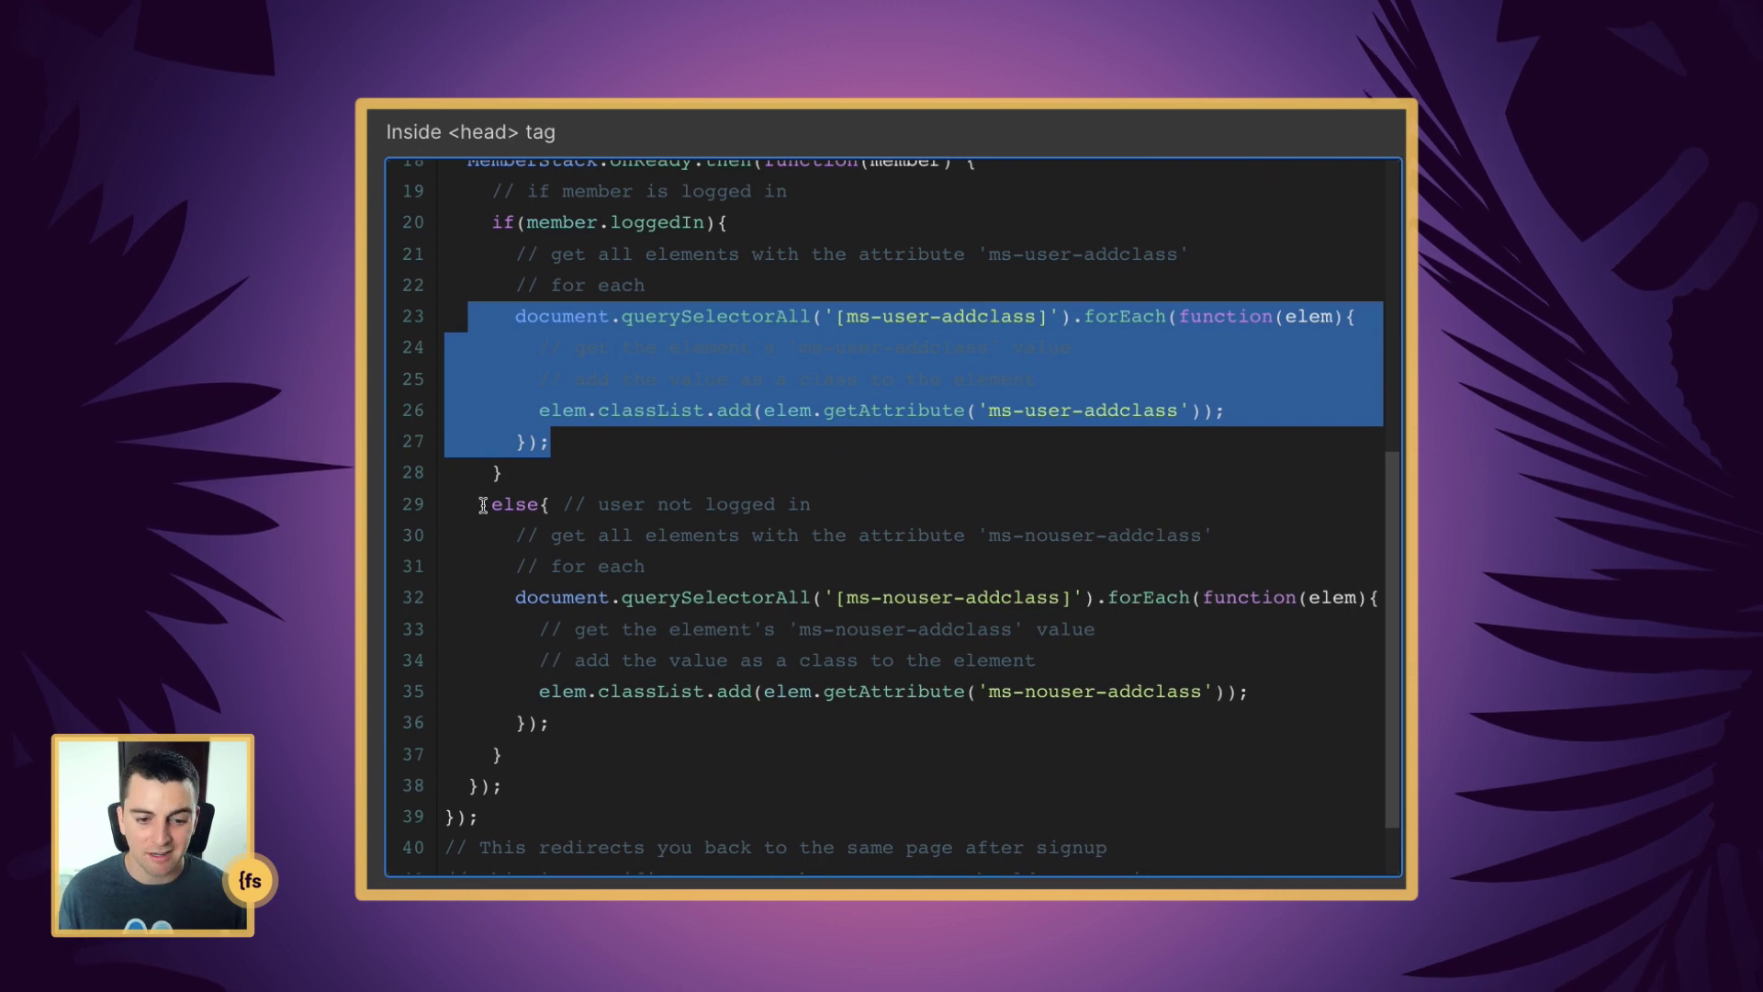
{"action": "left_click_drag", "start_coordinate": [483, 506], "coordinate": [552, 505]}
{"action": "scroll", "coordinate": [552, 504], "scroll_direction": "down", "scroll_amount": 2}
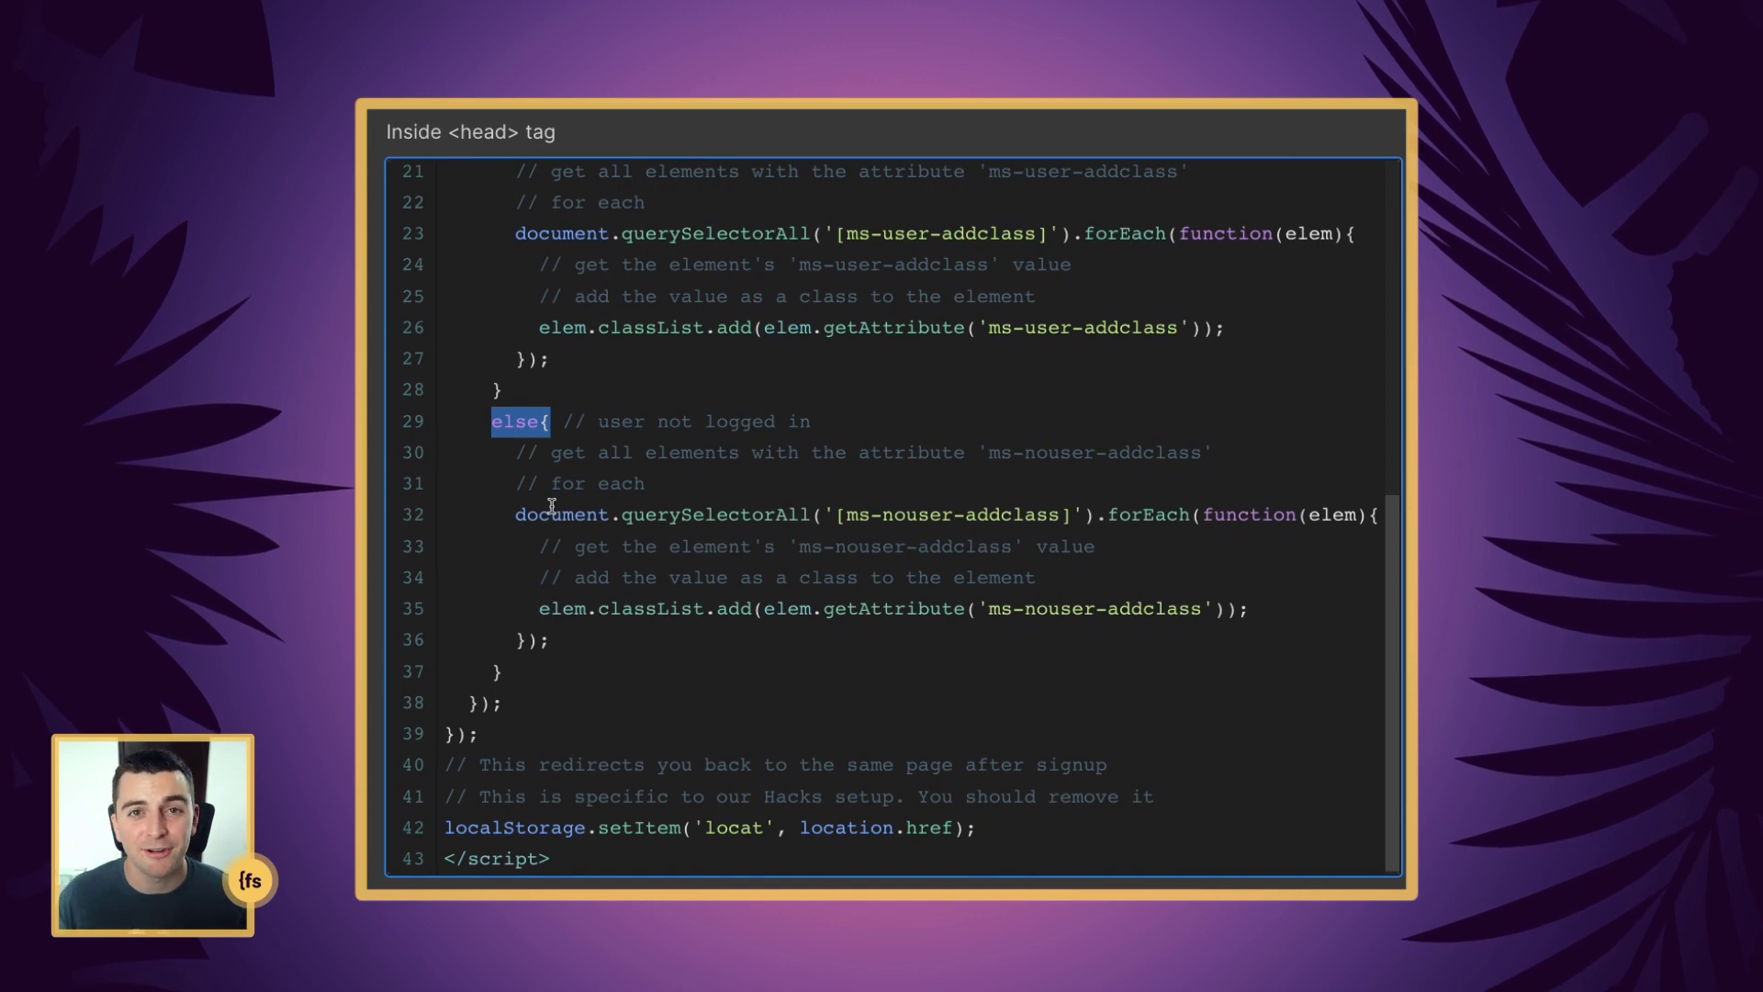
{"action": "scroll", "coordinate": [552, 504], "scroll_direction": "down", "scroll_amount": 1}
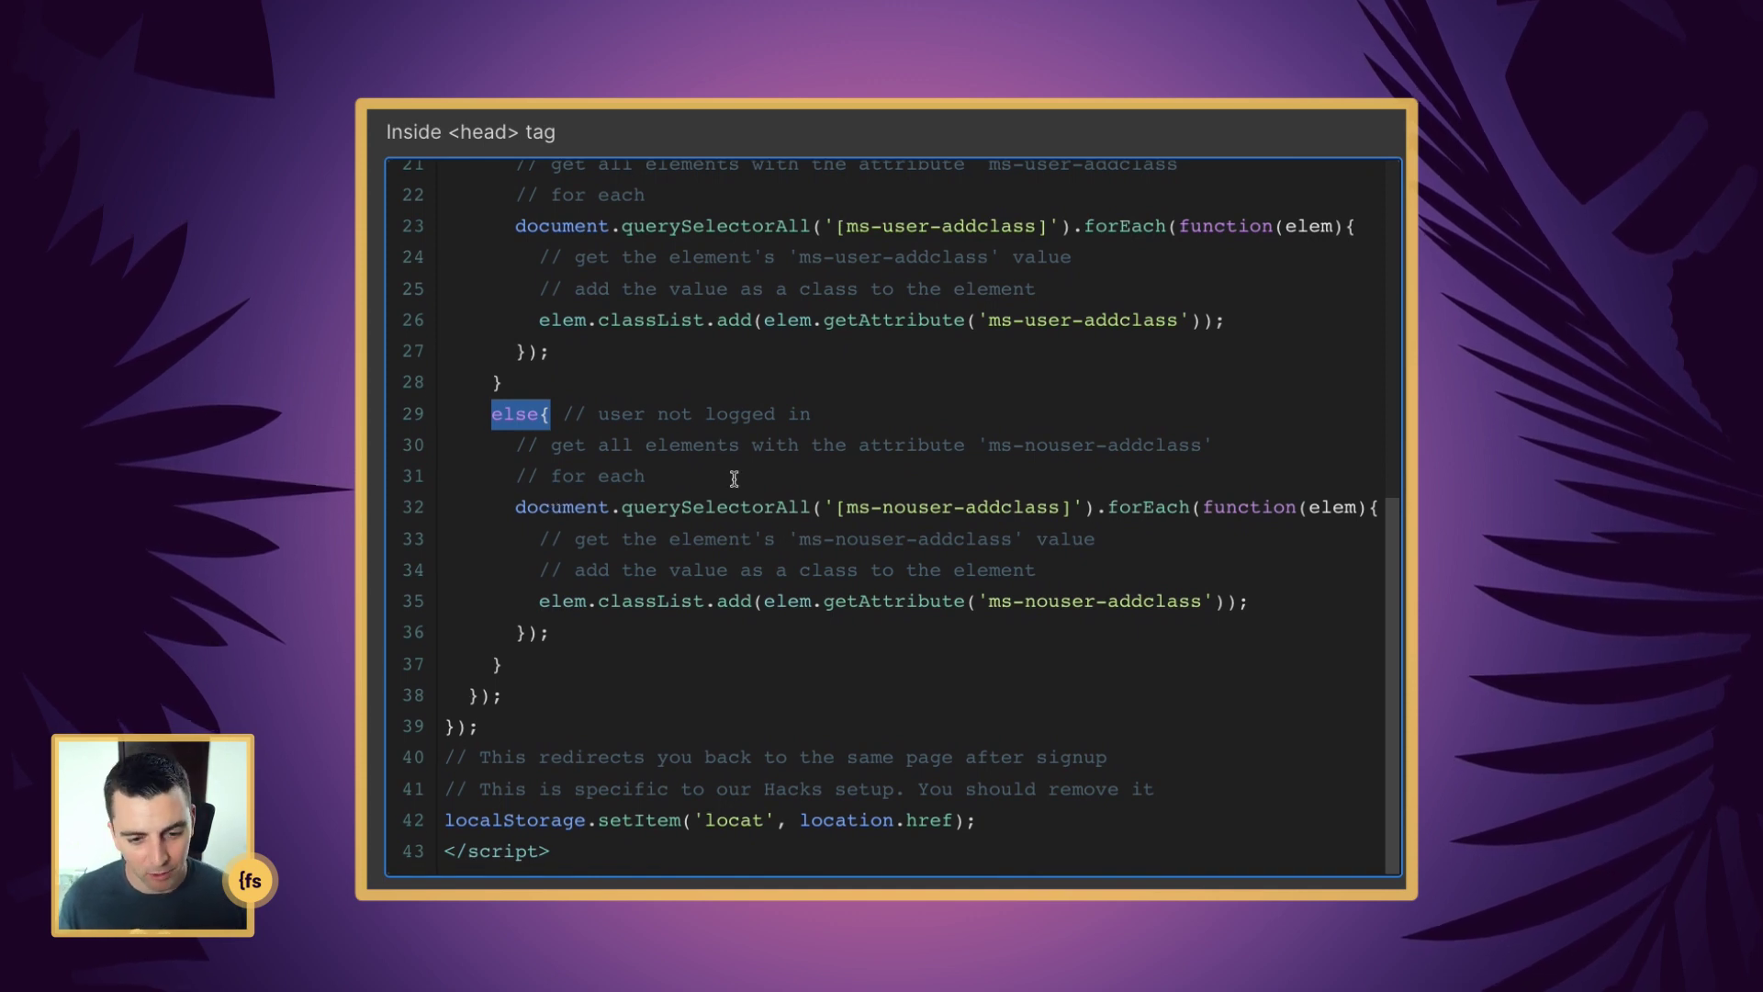
{"action": "left_click_drag", "start_coordinate": [516, 506], "coordinate": [1071, 505]}
{"action": "left_click", "coordinate": [1067, 507]}
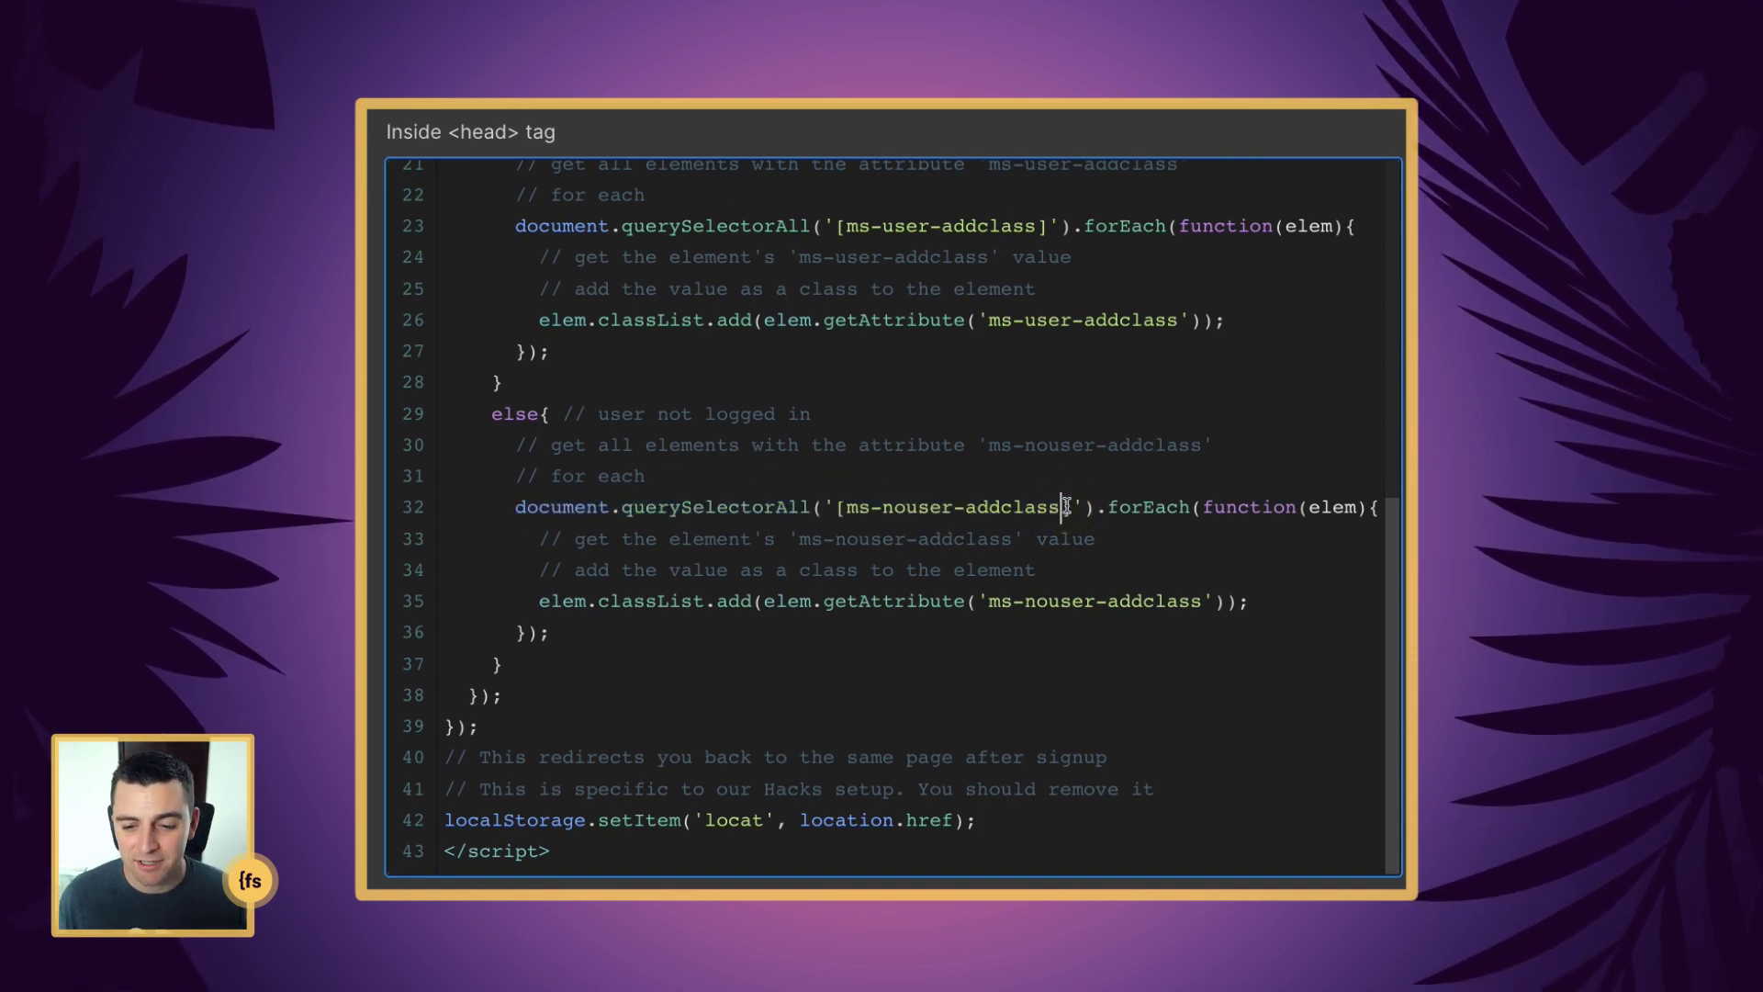
{"action": "left_click_drag", "start_coordinate": [1098, 508], "coordinate": [1369, 508]}
{"action": "left_click_drag", "start_coordinate": [539, 601], "coordinate": [1273, 599]}
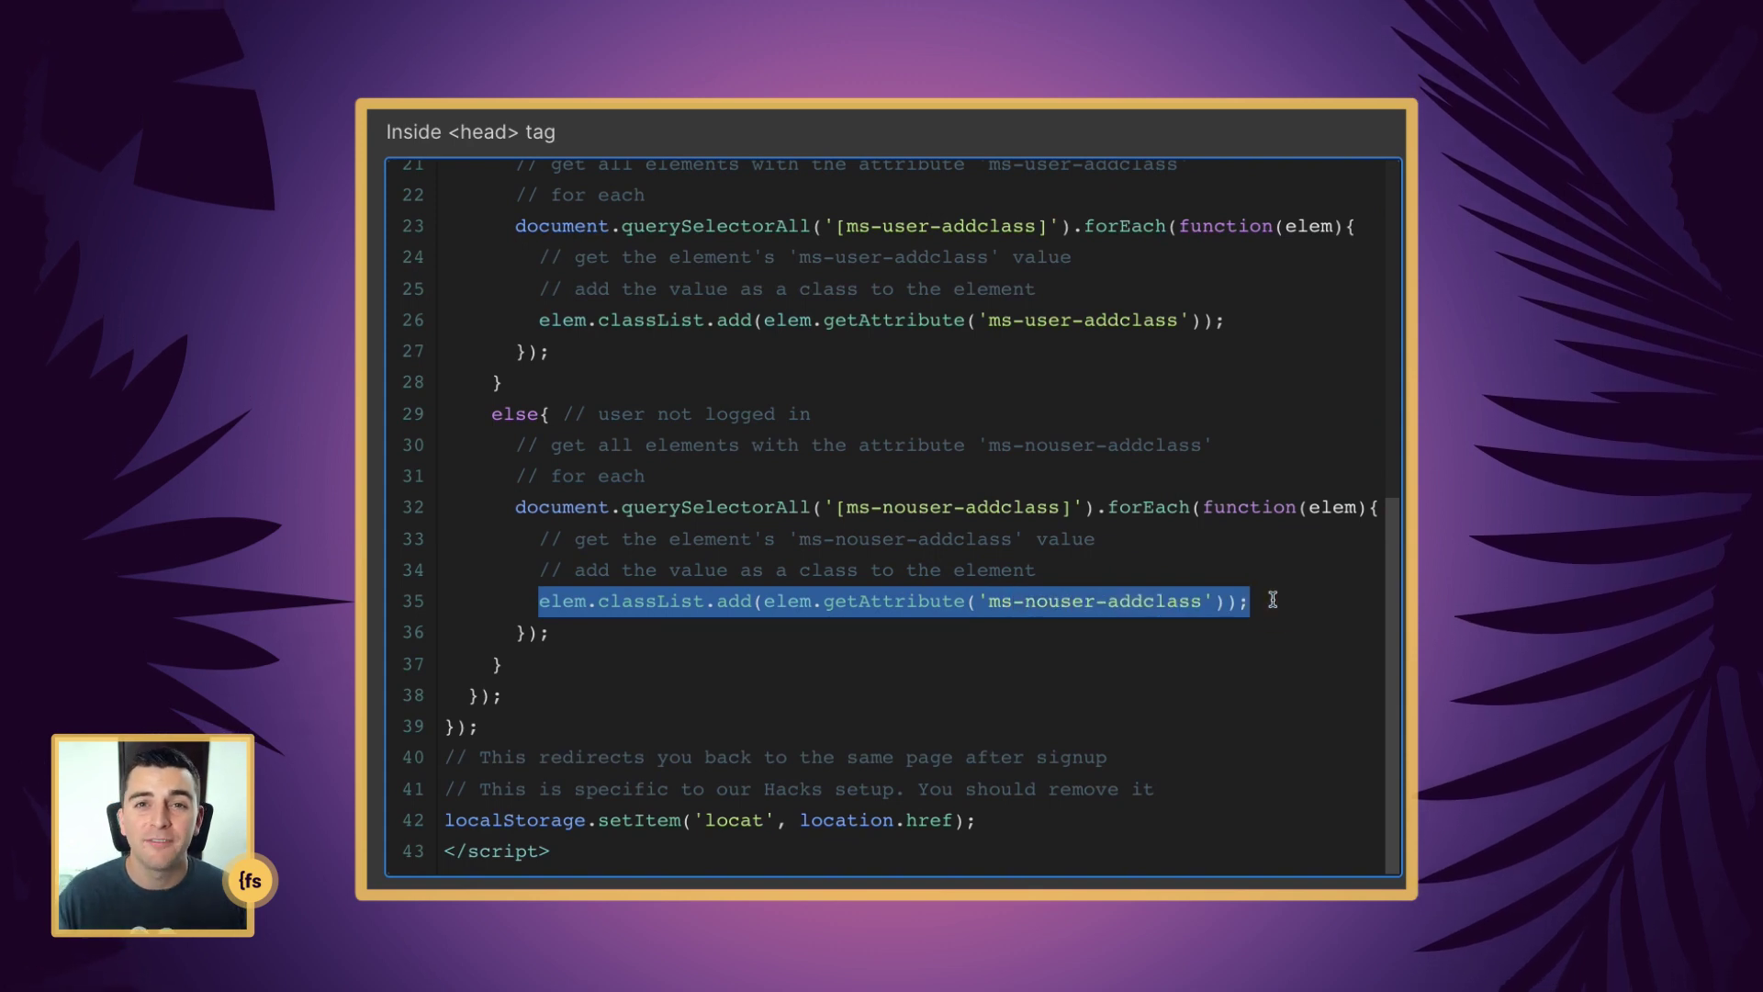
{"action": "scroll", "coordinate": [1273, 599], "scroll_direction": "up", "scroll_amount": 2}
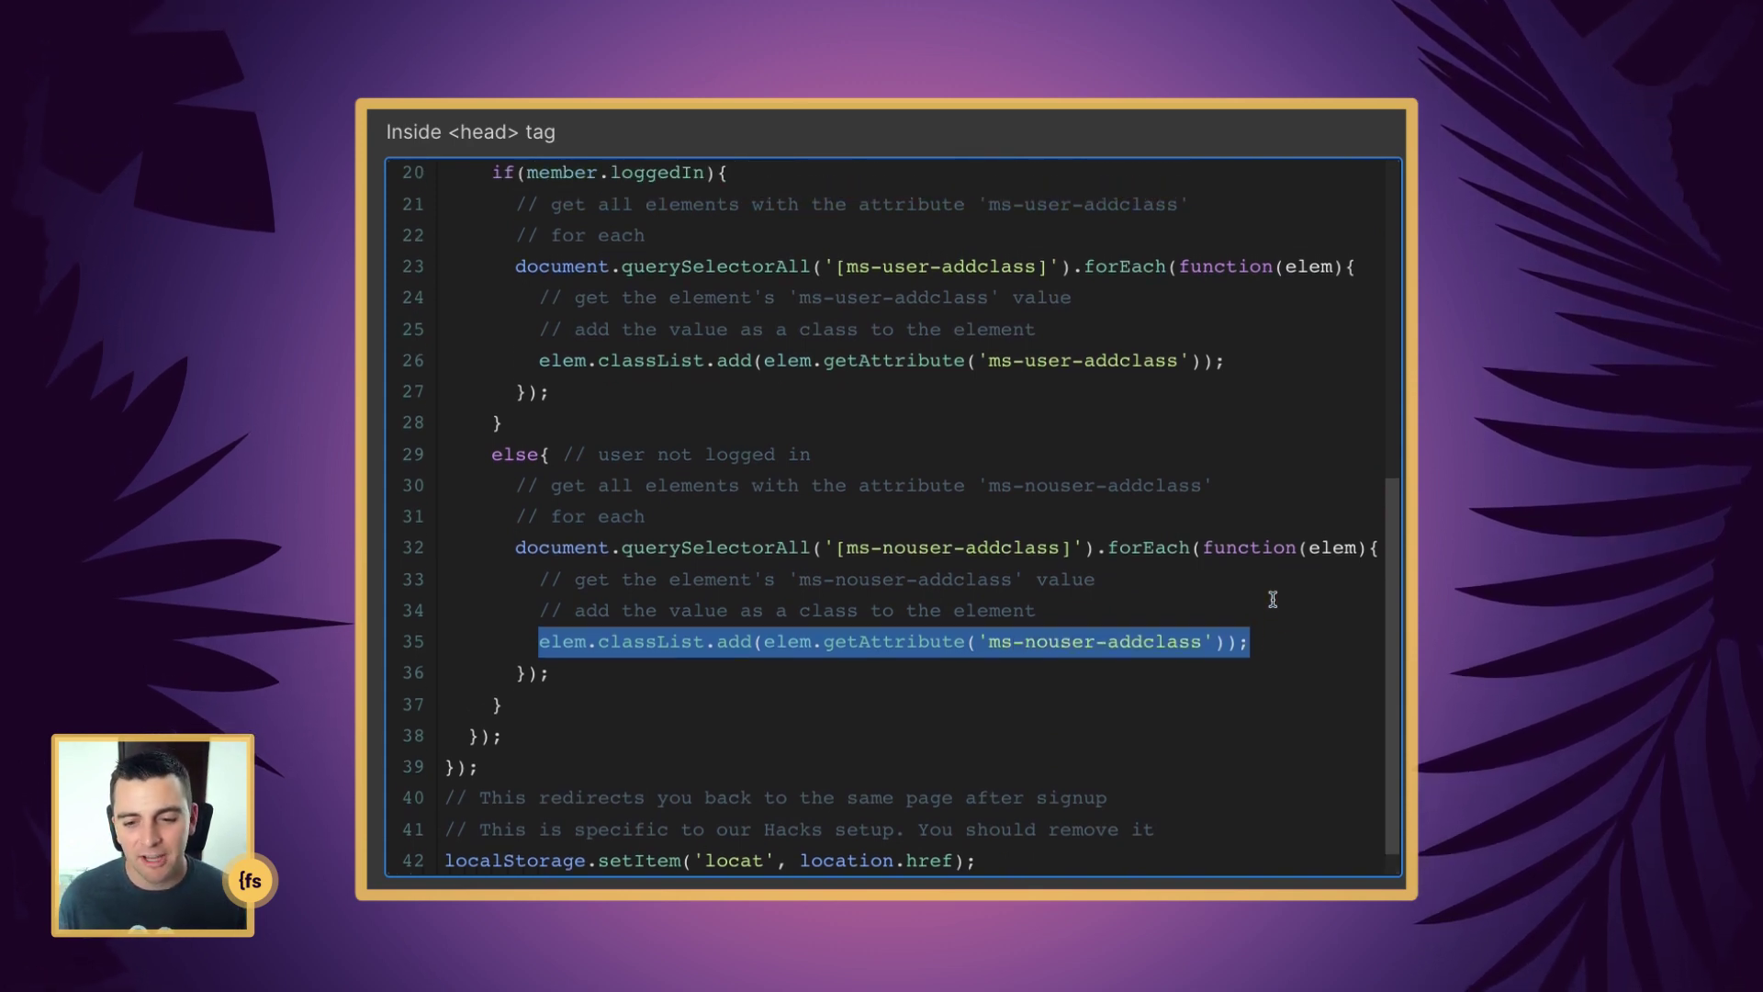
{"action": "left_click", "coordinate": [992, 262]}
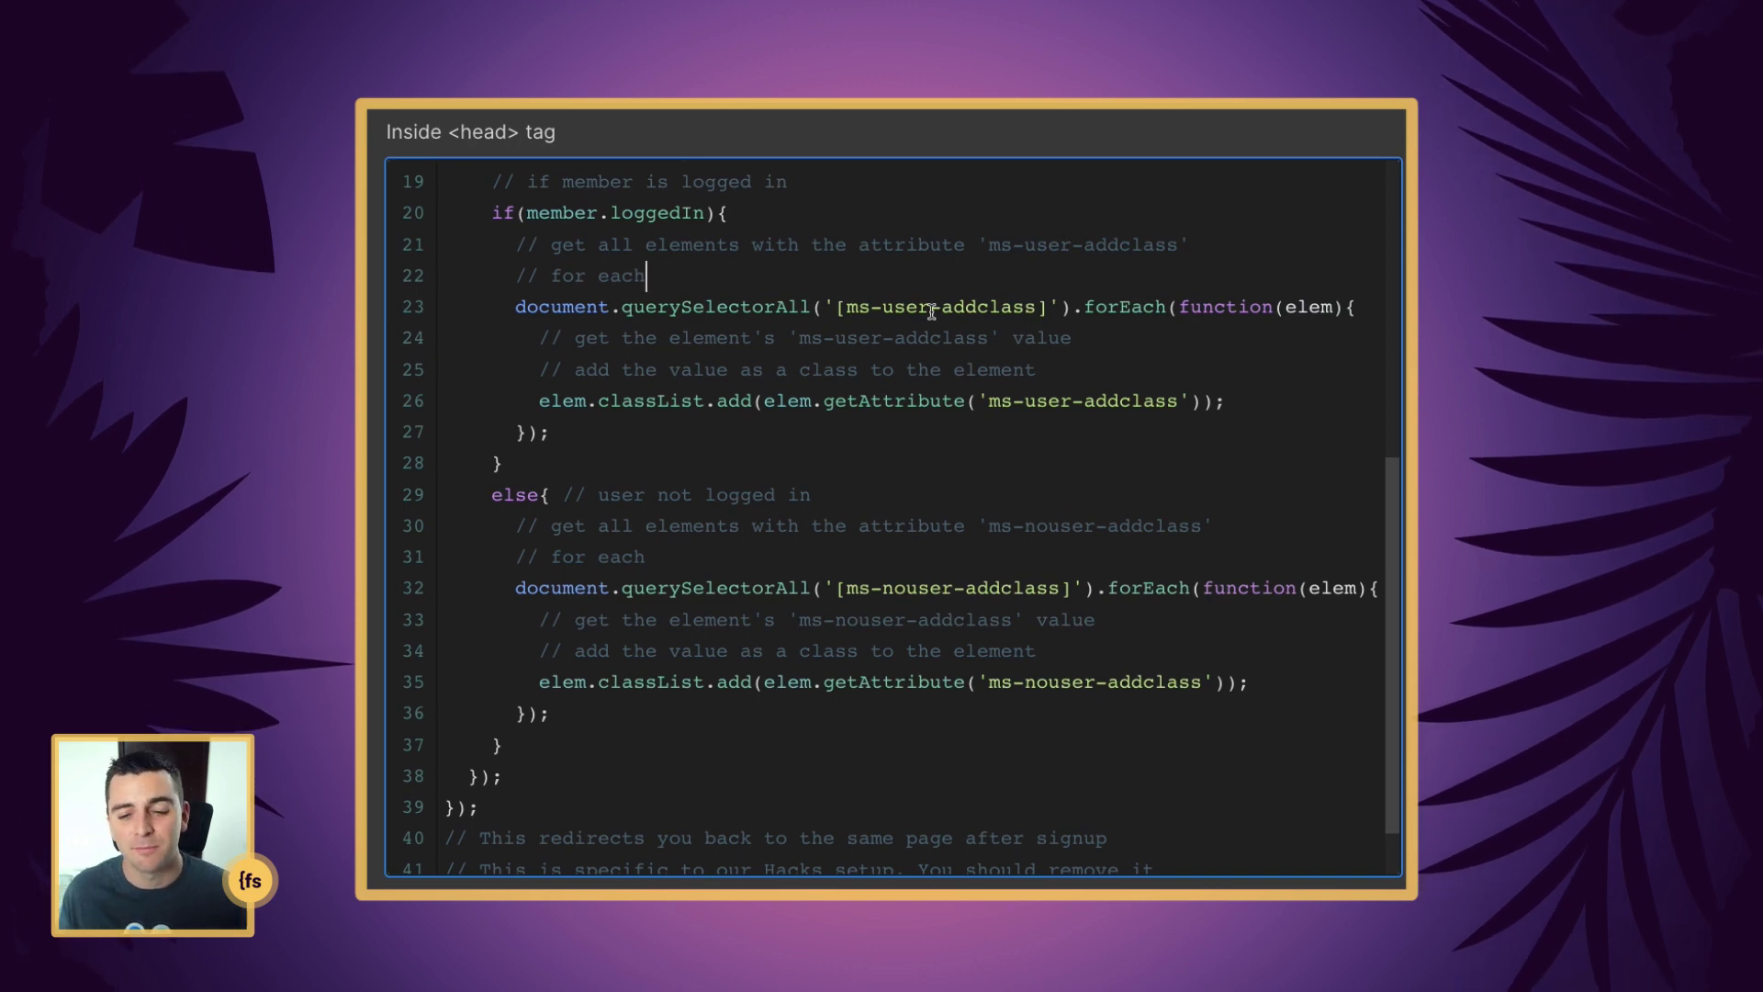
{"action": "left_click_drag", "start_coordinate": [886, 310], "coordinate": [926, 309]}
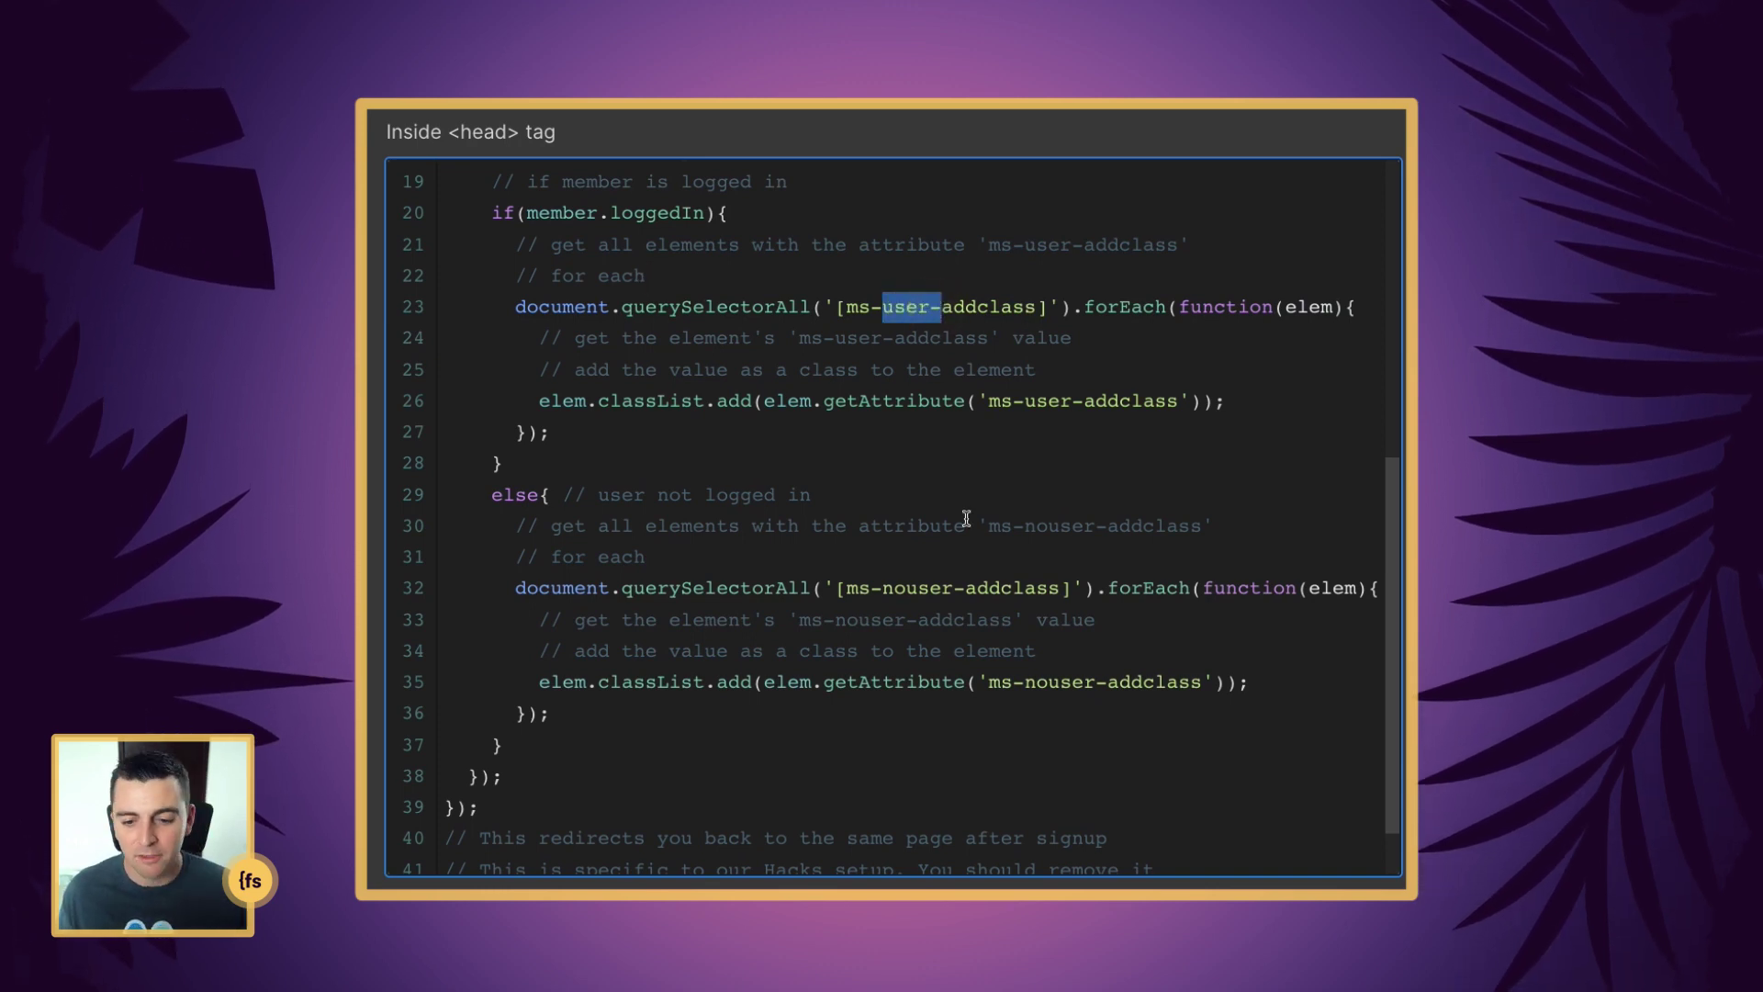
{"action": "left_click_drag", "start_coordinate": [883, 588], "coordinate": [948, 588]}
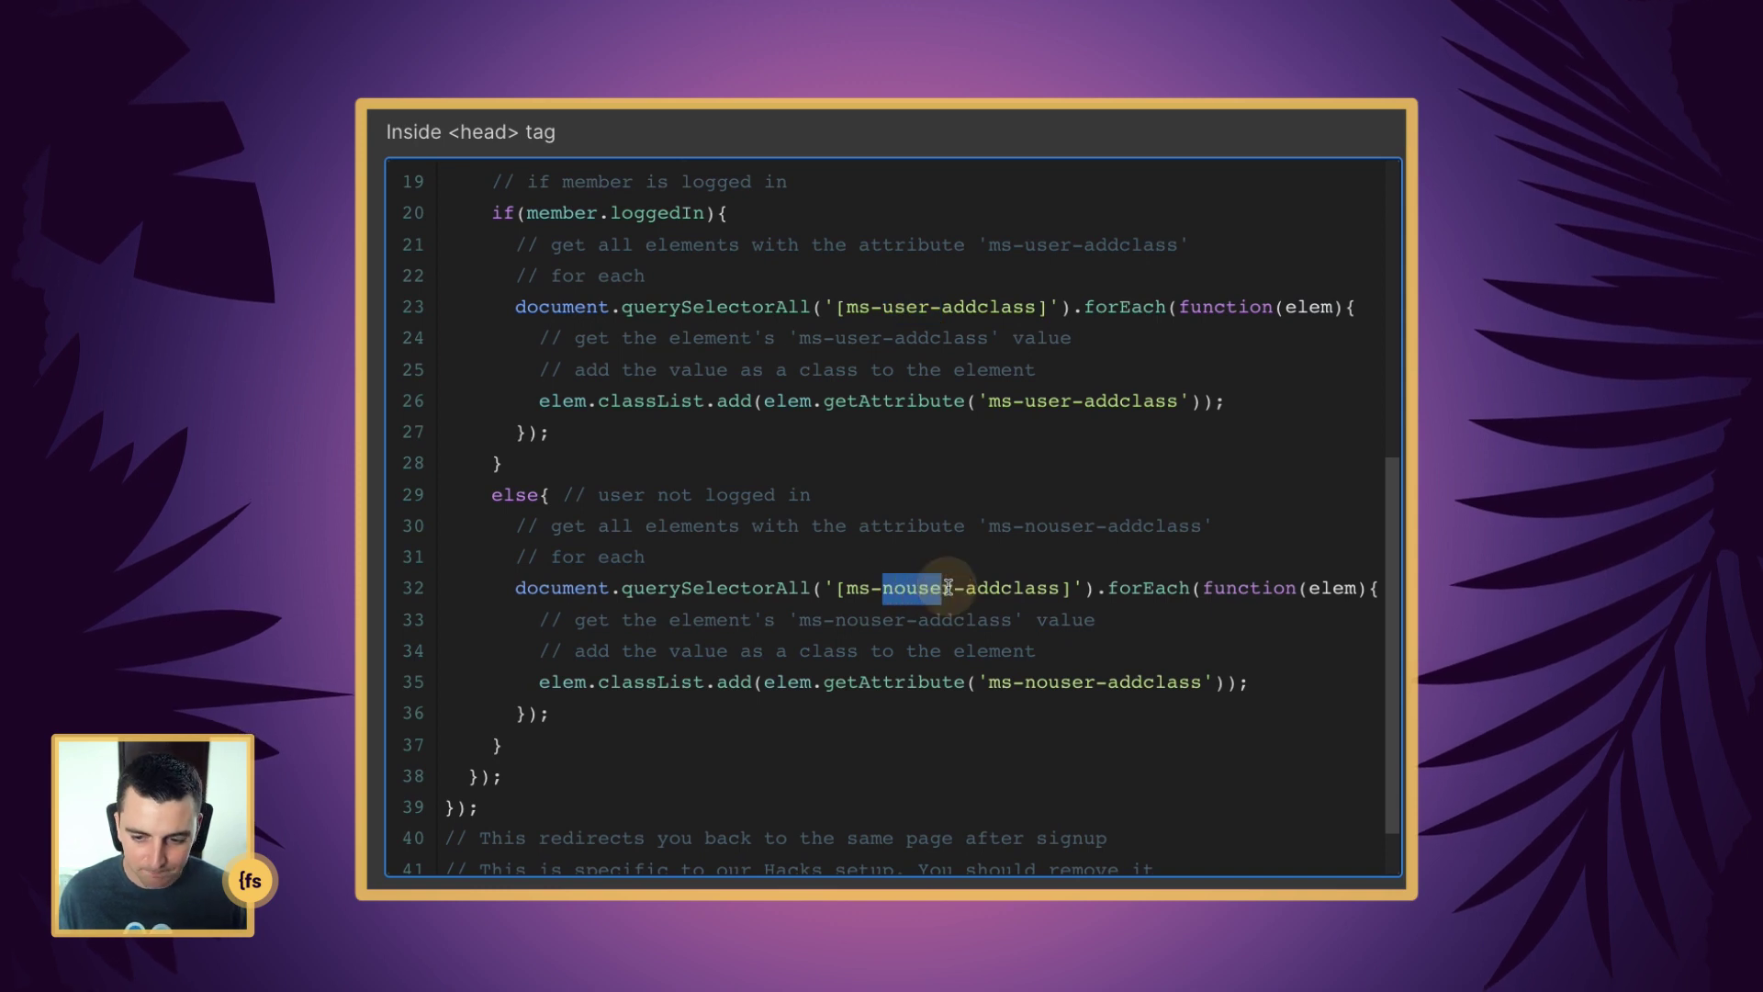
{"action": "scroll", "coordinate": [948, 585], "scroll_direction": "down", "scroll_amount": 1}
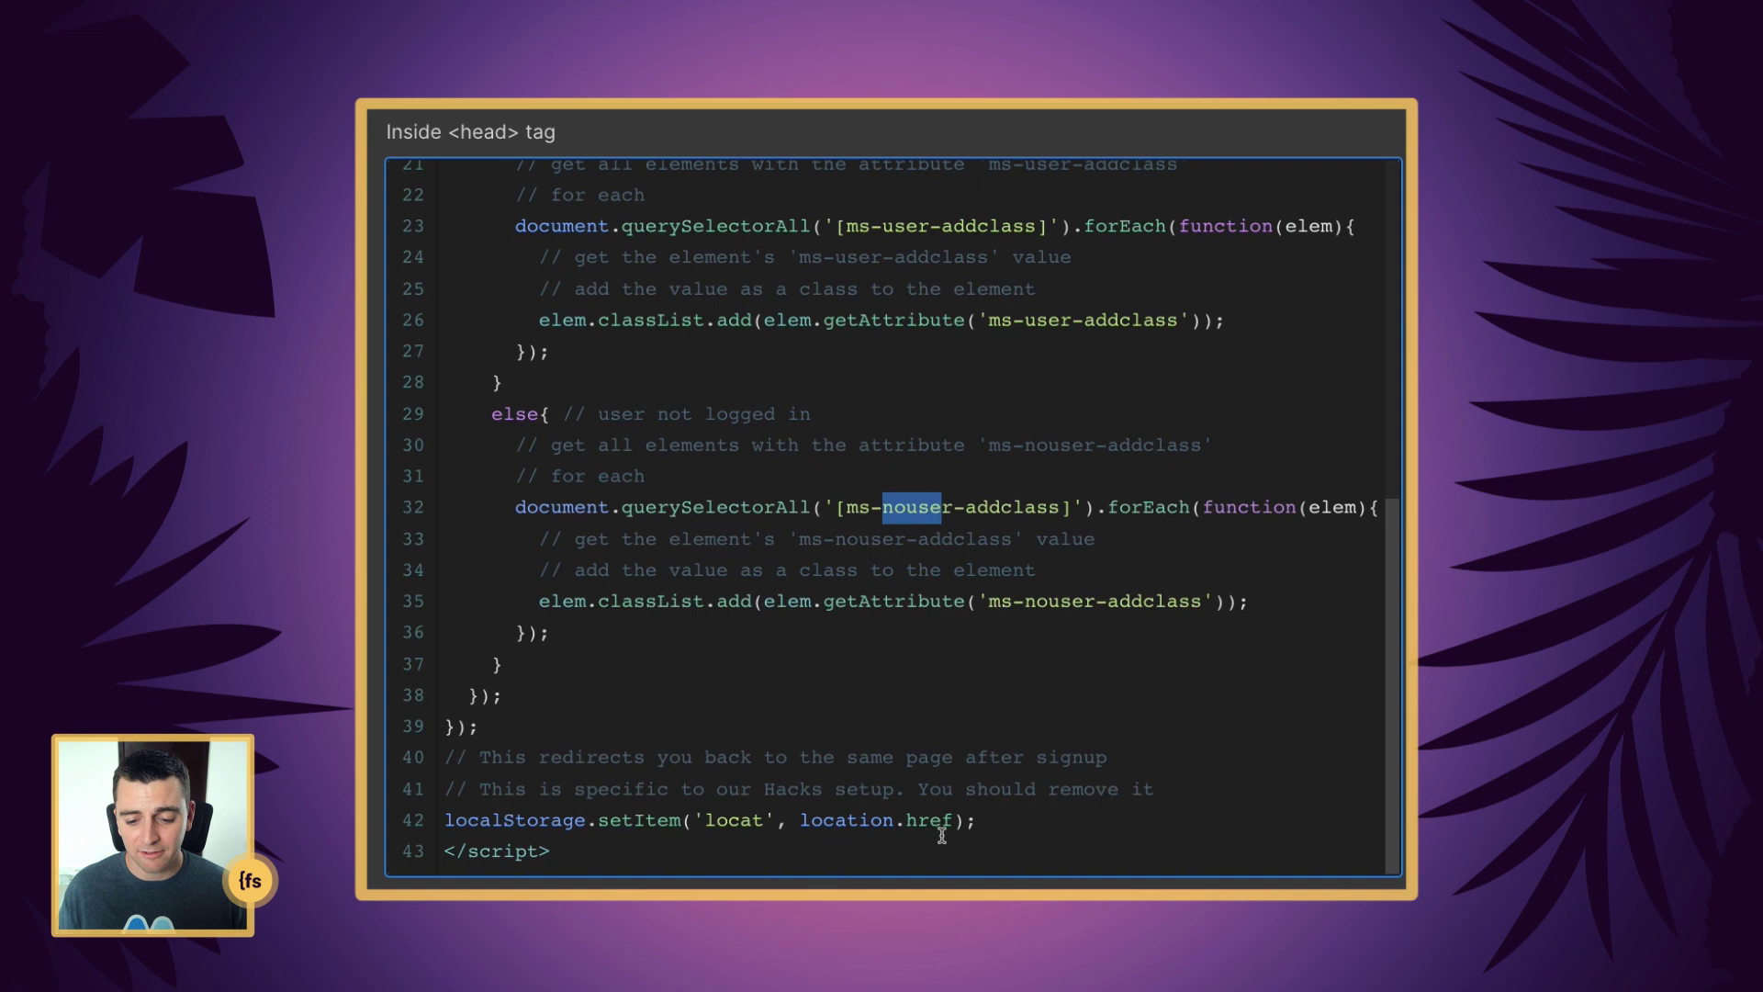
{"action": "left_click_drag", "start_coordinate": [980, 822], "coordinate": [422, 740]}
{"action": "left_click", "coordinate": [657, 696]}
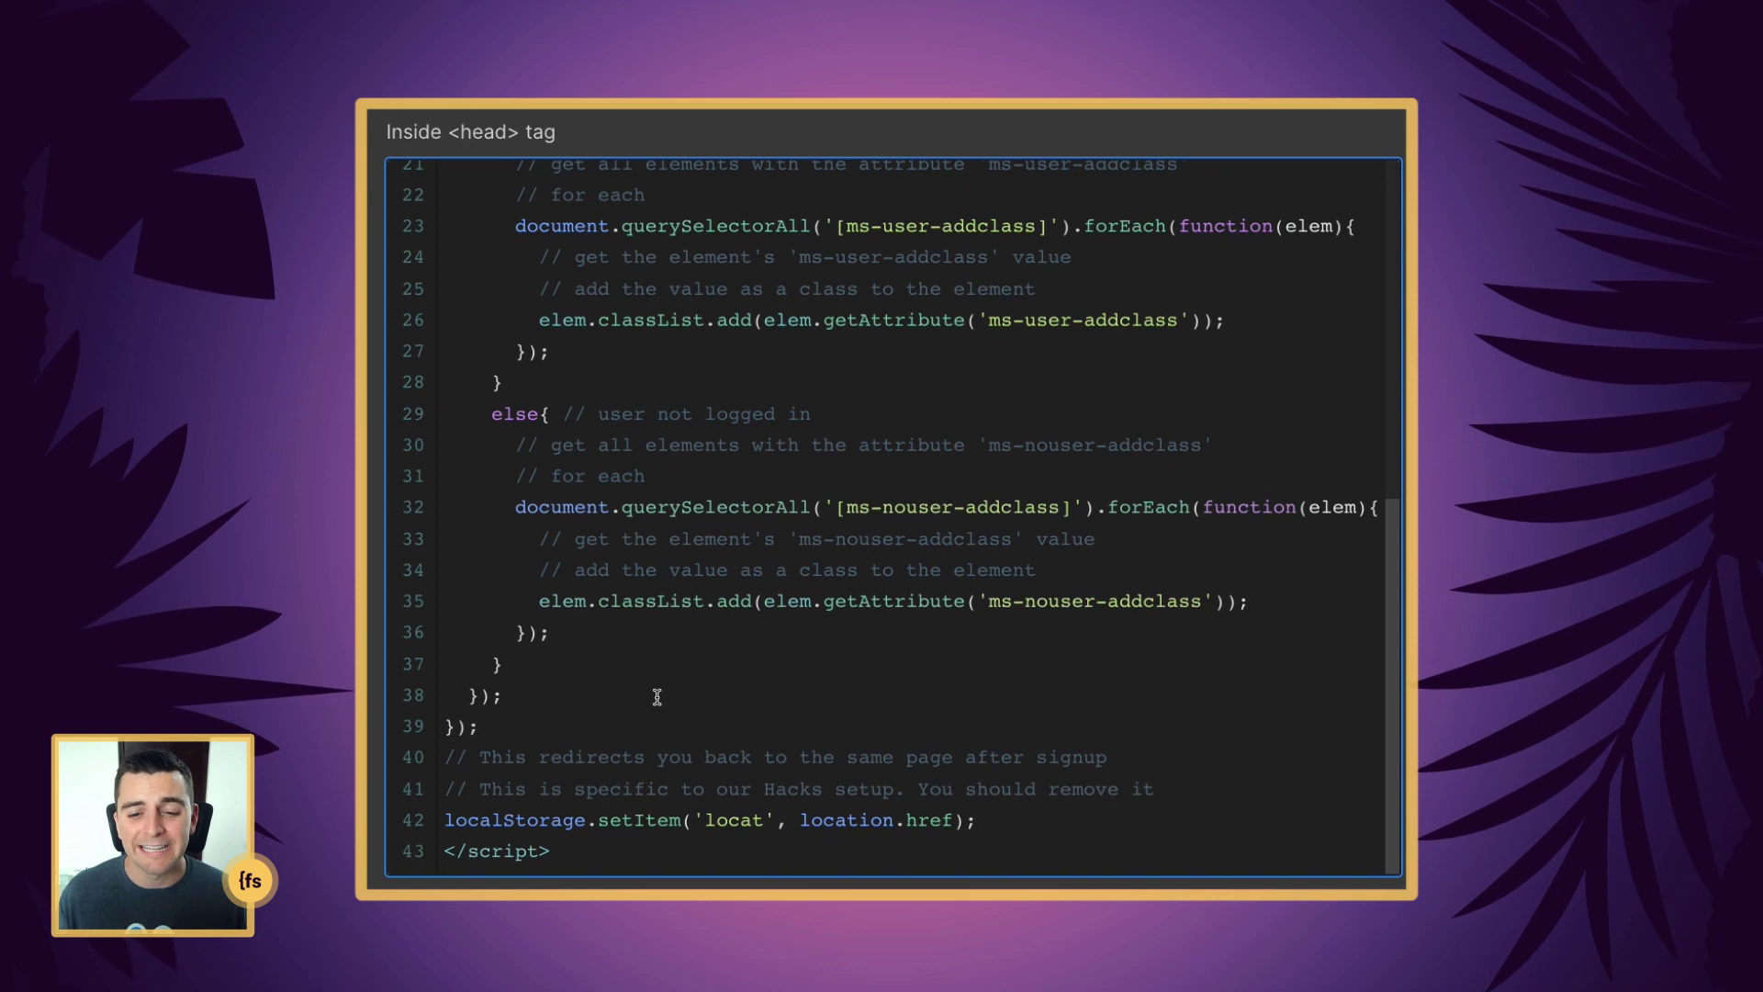
{"action": "scroll", "coordinate": [657, 697], "scroll_direction": "up", "scroll_amount": 3}
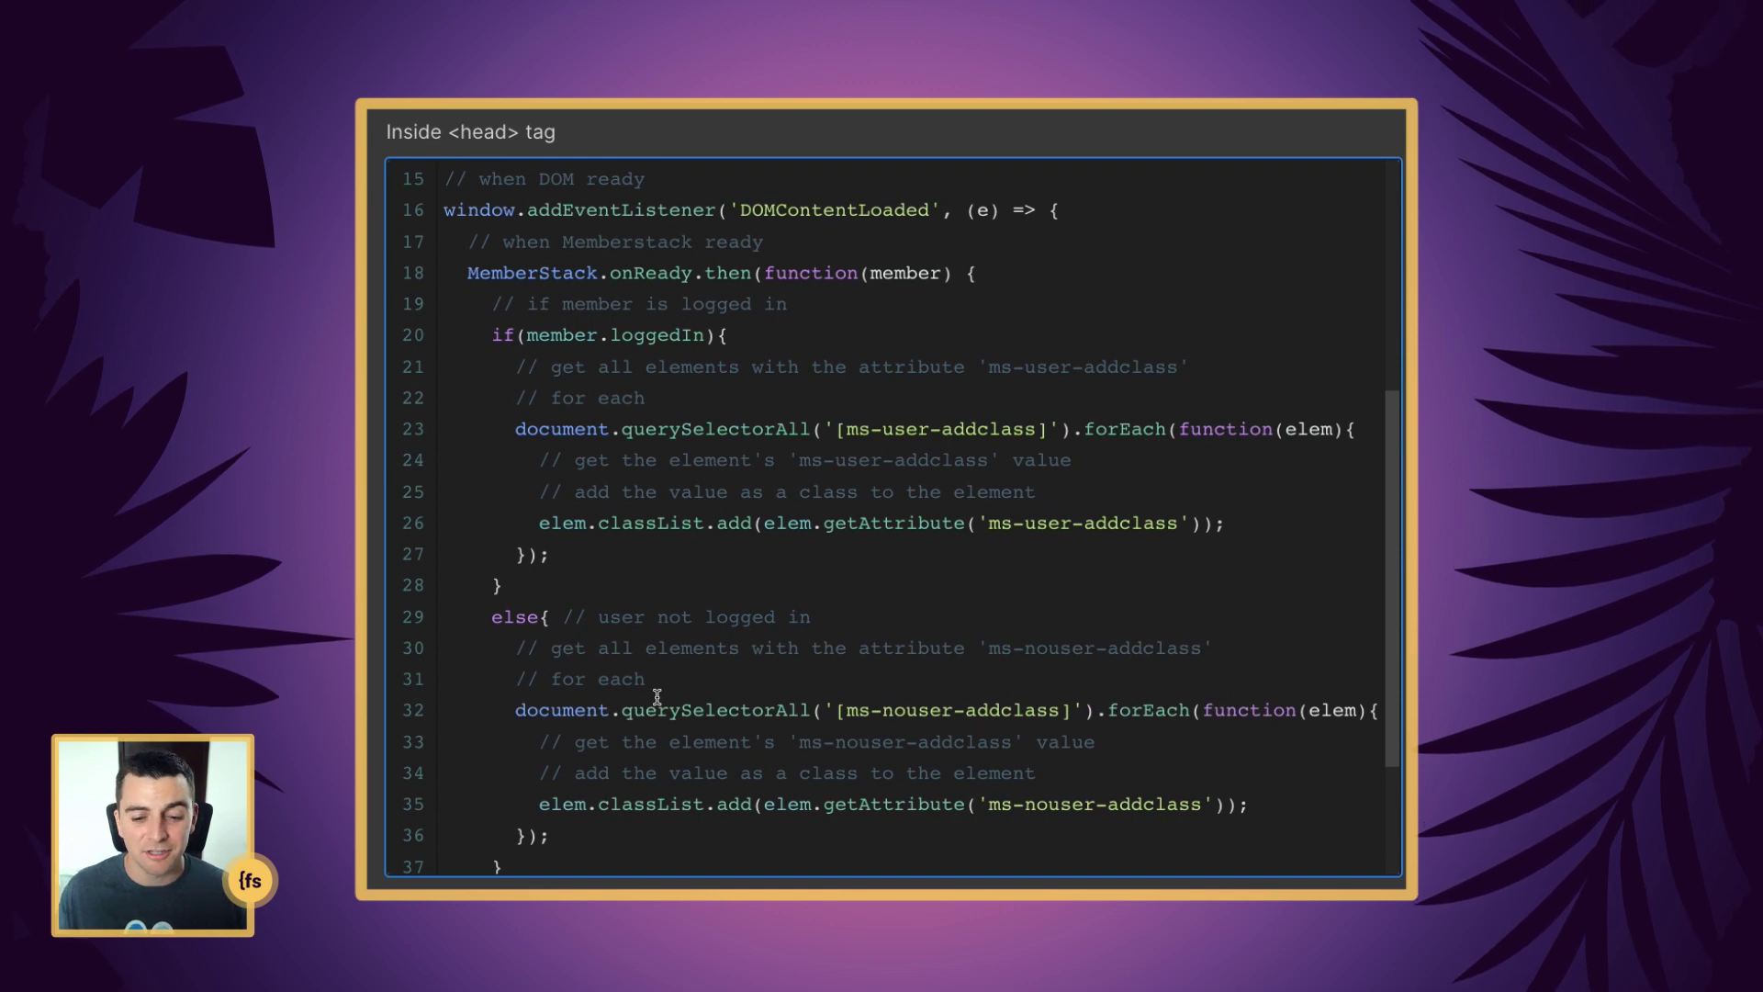
{"action": "scroll", "coordinate": [657, 696], "scroll_direction": "down", "scroll_amount": 1}
{"action": "scroll", "coordinate": [657, 696], "scroll_direction": "up", "scroll_amount": 1}
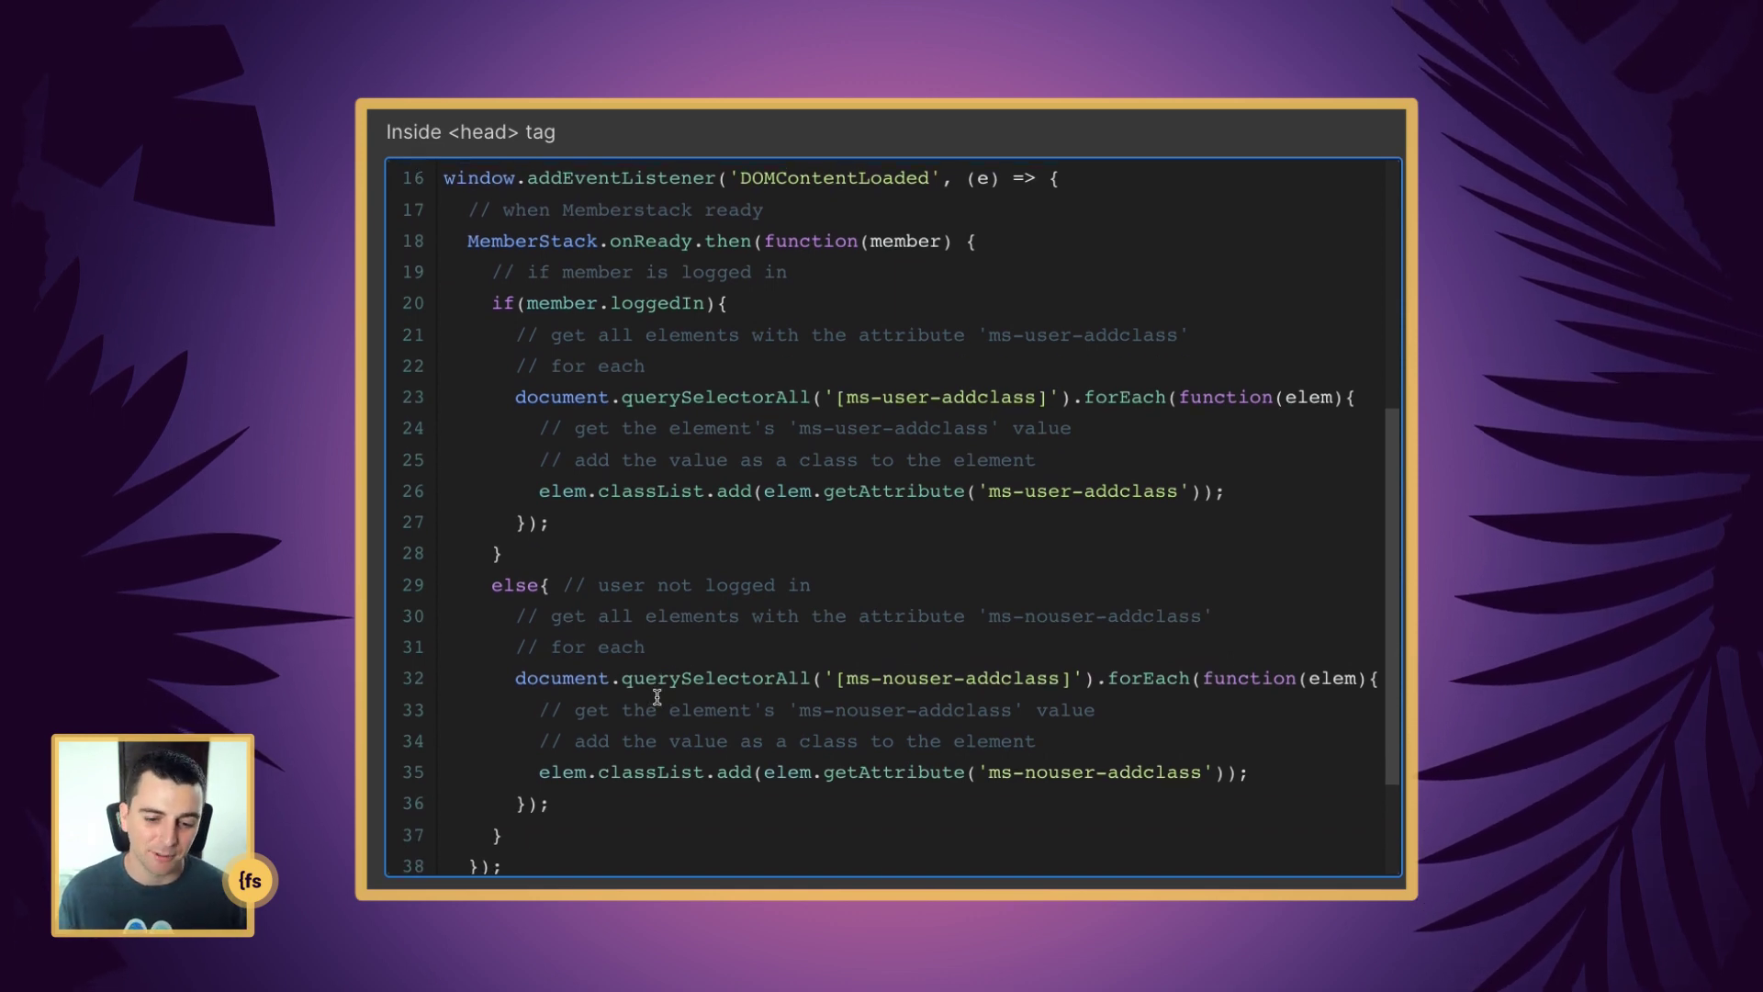